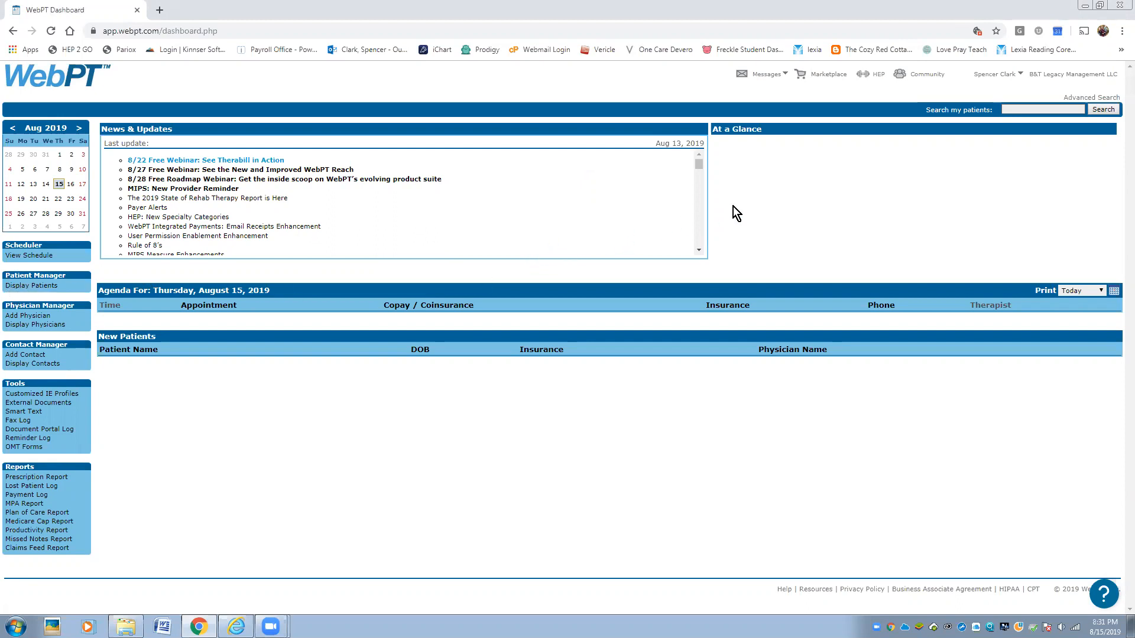
# - Go from the dashboard to the Display Patients search page
pyautogui.click(1011, 110)
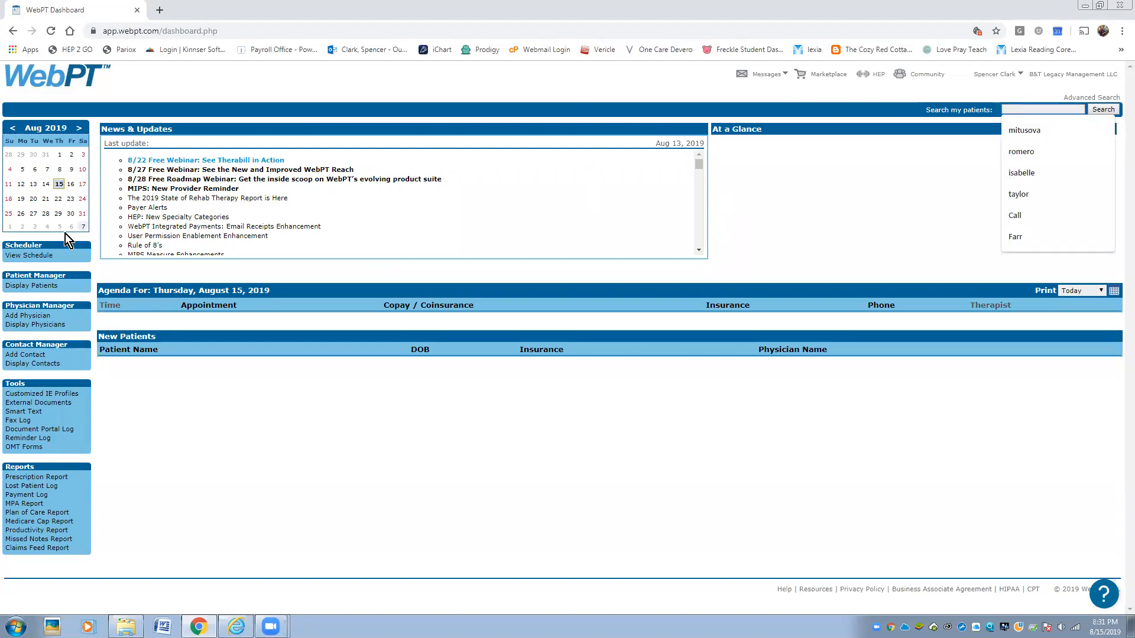
pyautogui.click(23, 287)
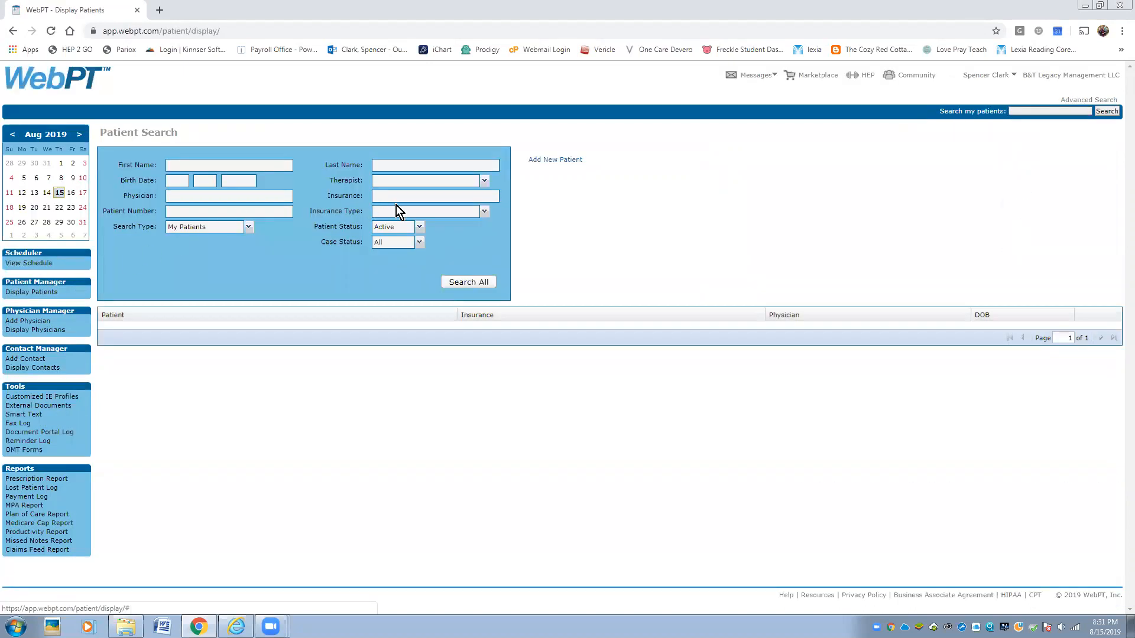
# - Search All Clinic Patients with status All by the patient's last name, and open the first match's chart
pyautogui.click(249, 230)
pyautogui.click(207, 251)
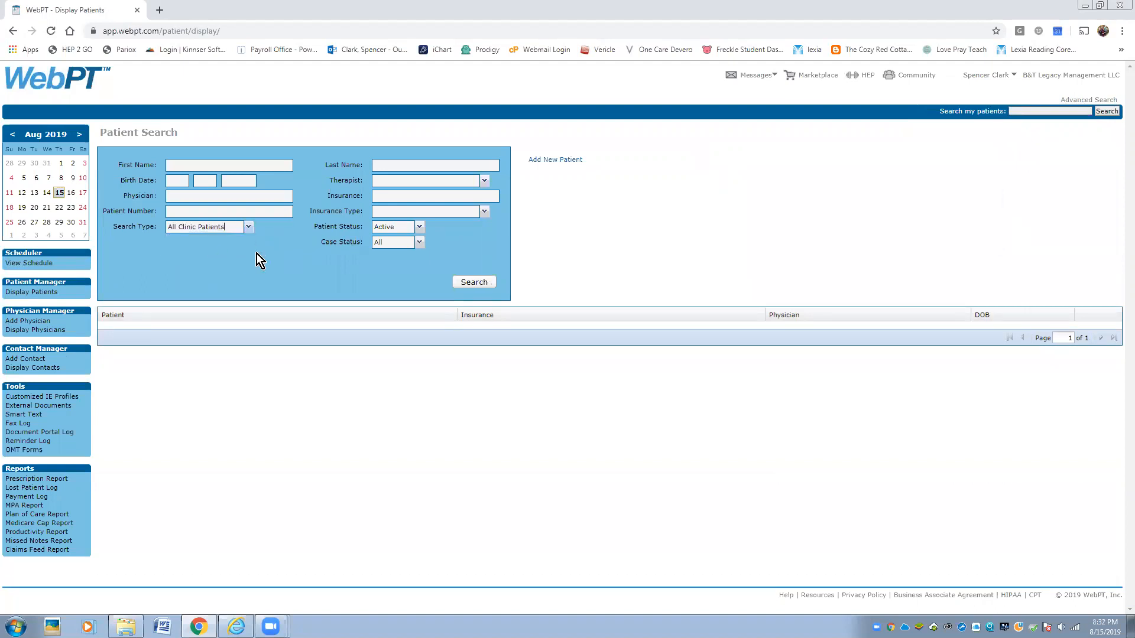
pyautogui.click(418, 230)
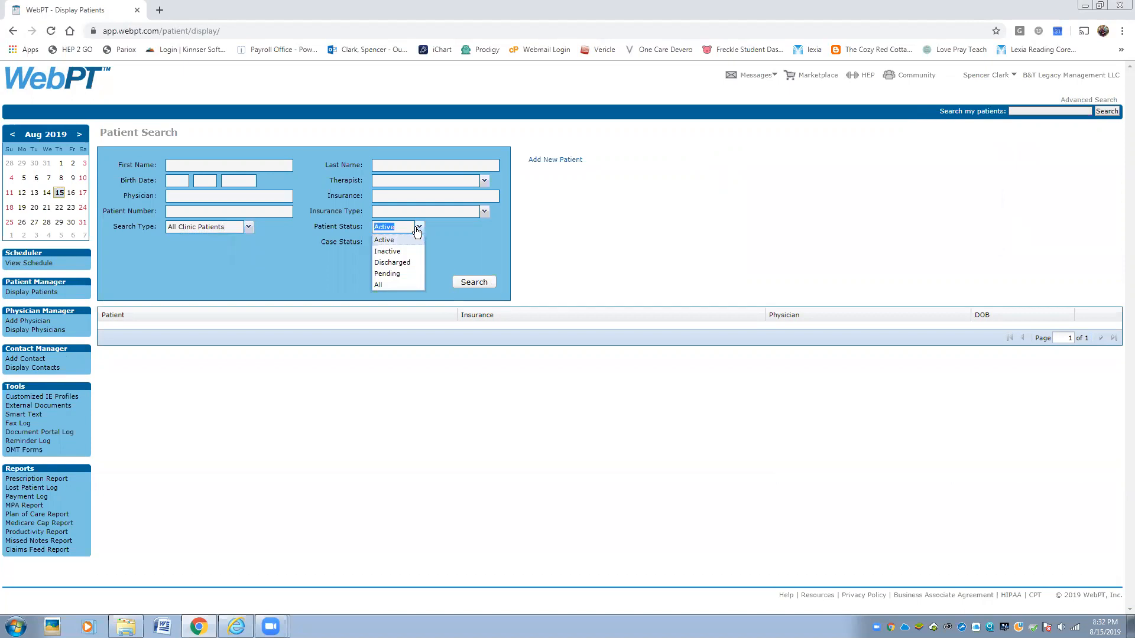
pyautogui.click(389, 286)
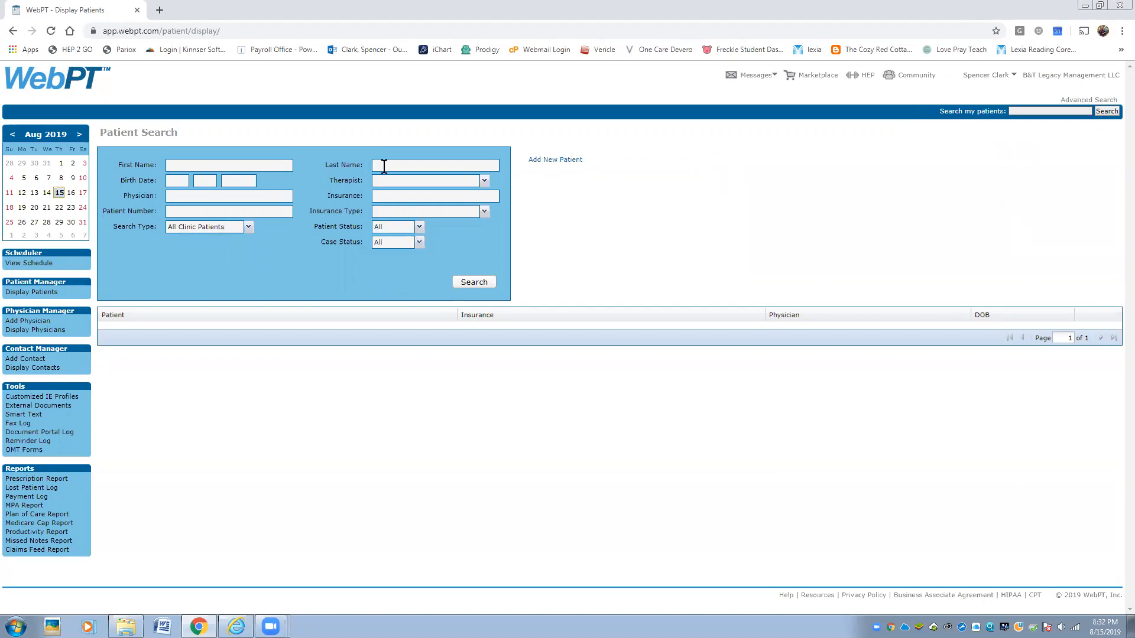
pyautogui.write('Taylor')
pyautogui.press('Return')
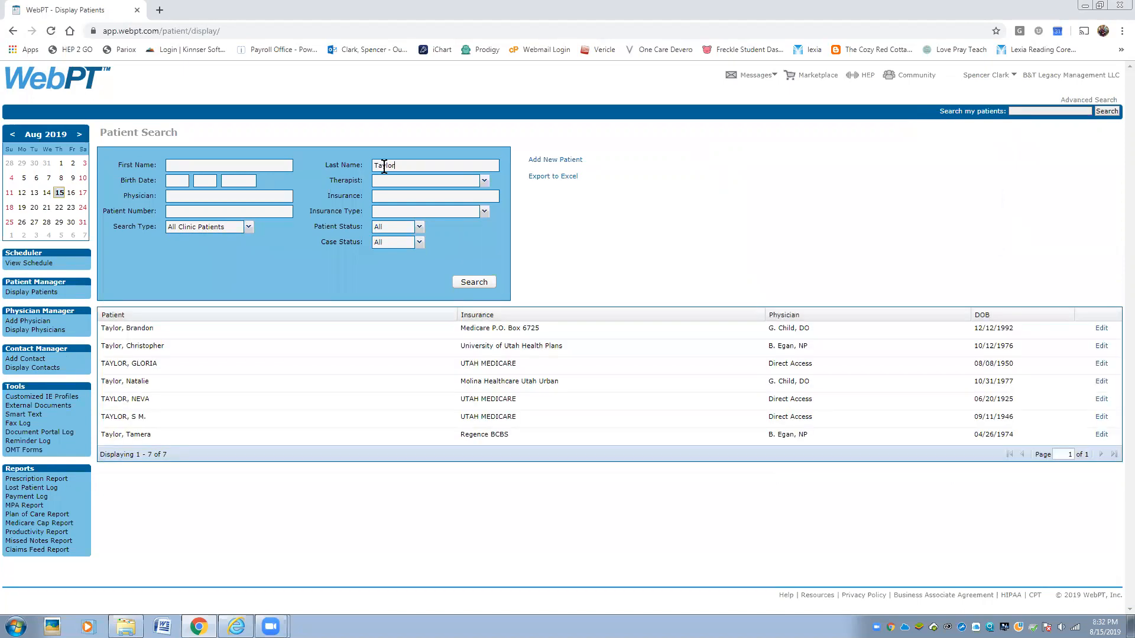
pyautogui.click(142, 332)
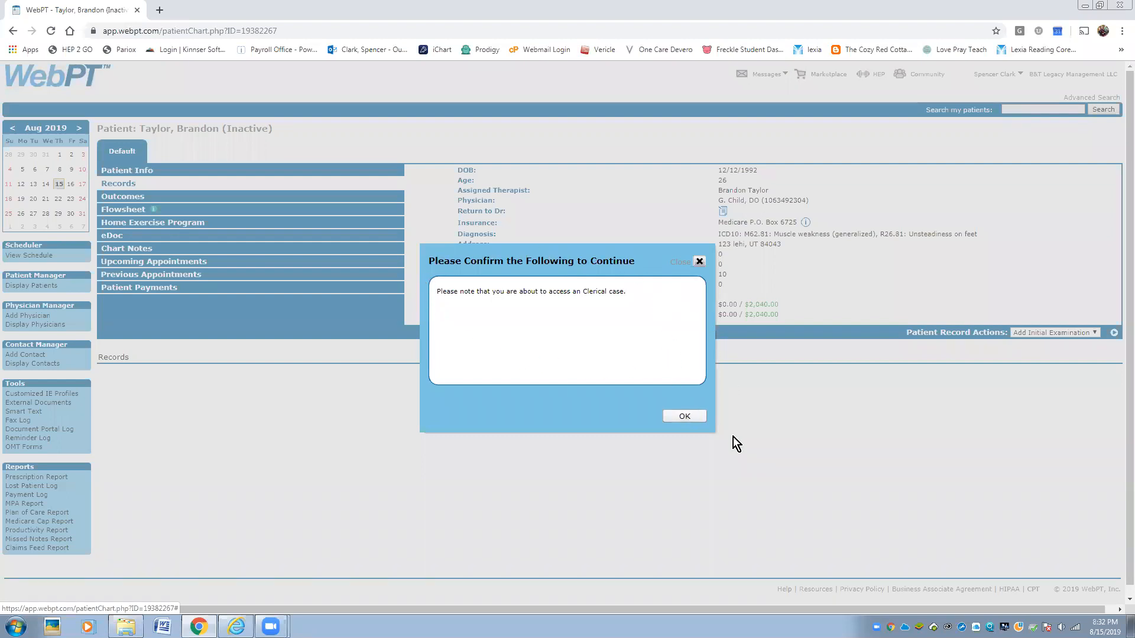
# - Acknowledge the clerical case notice and open the patient's Patient Info page
pyautogui.click(684, 417)
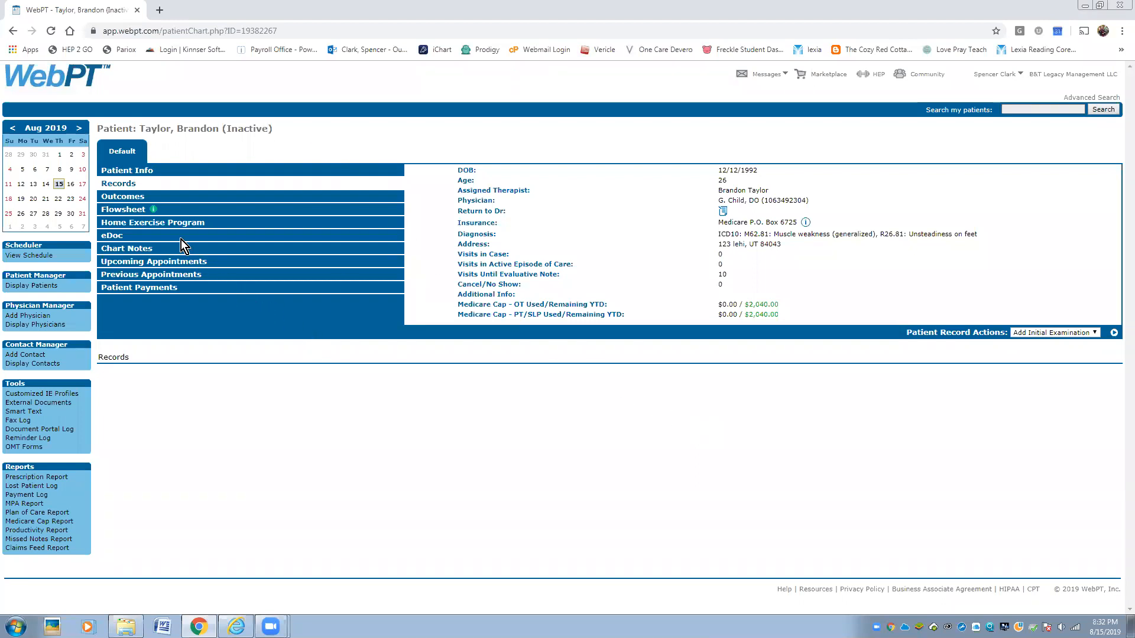
pyautogui.click(135, 172)
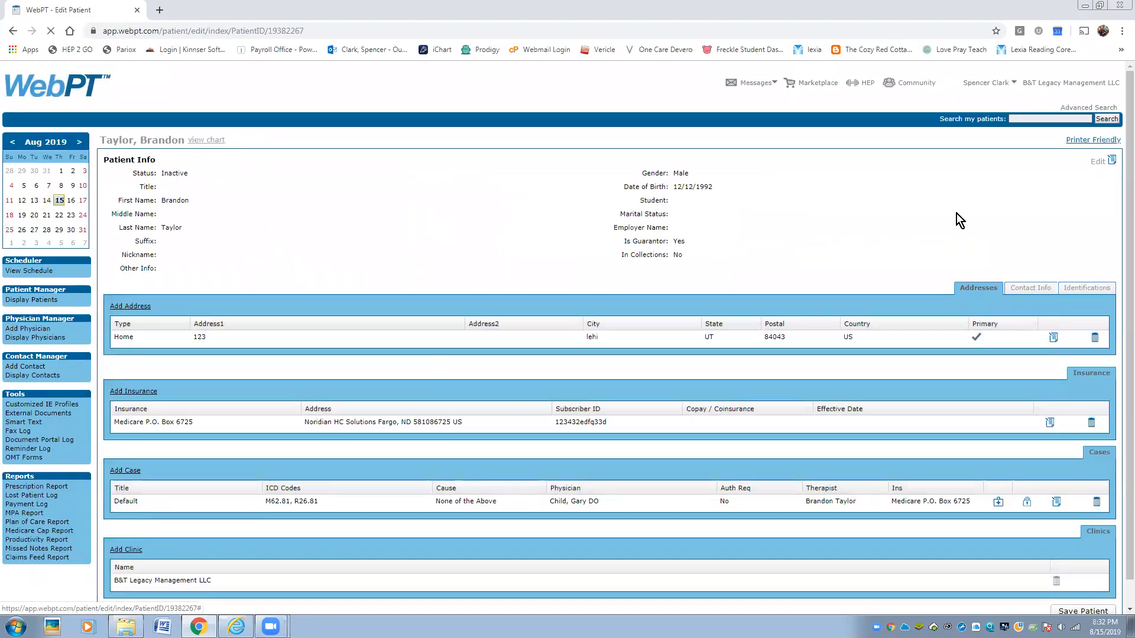
# - Set the patient's Status to Active and try saving, dismissing the missing-telephone warning
pyautogui.click(1111, 161)
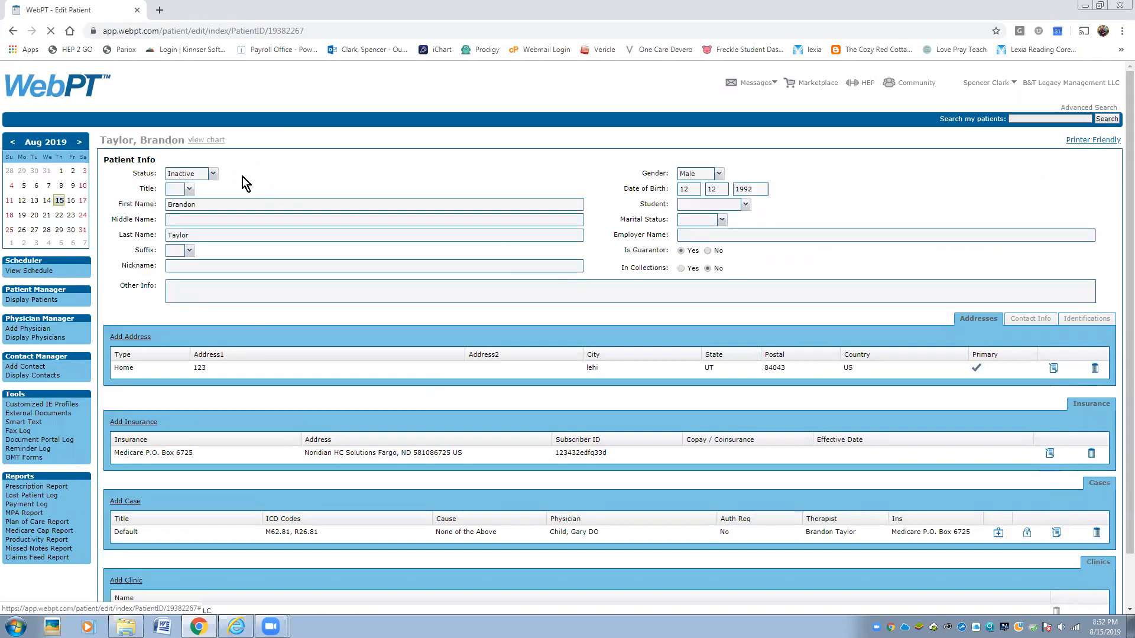
pyautogui.click(213, 173)
pyautogui.click(202, 184)
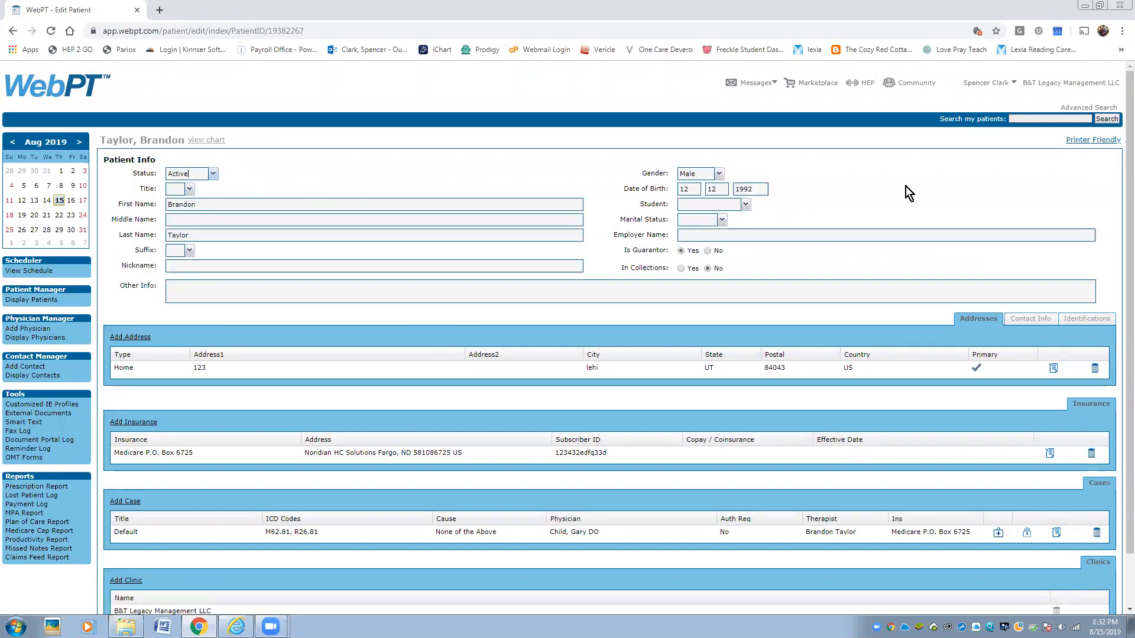
pyautogui.scroll(-2, 1119, 167)
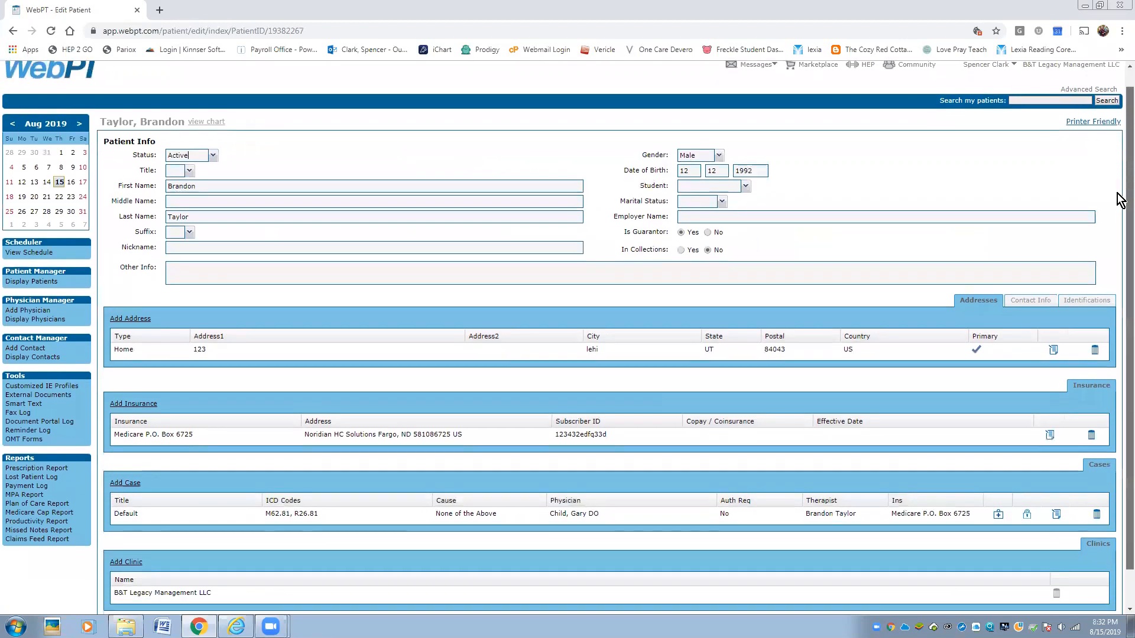
pyautogui.click(1083, 585)
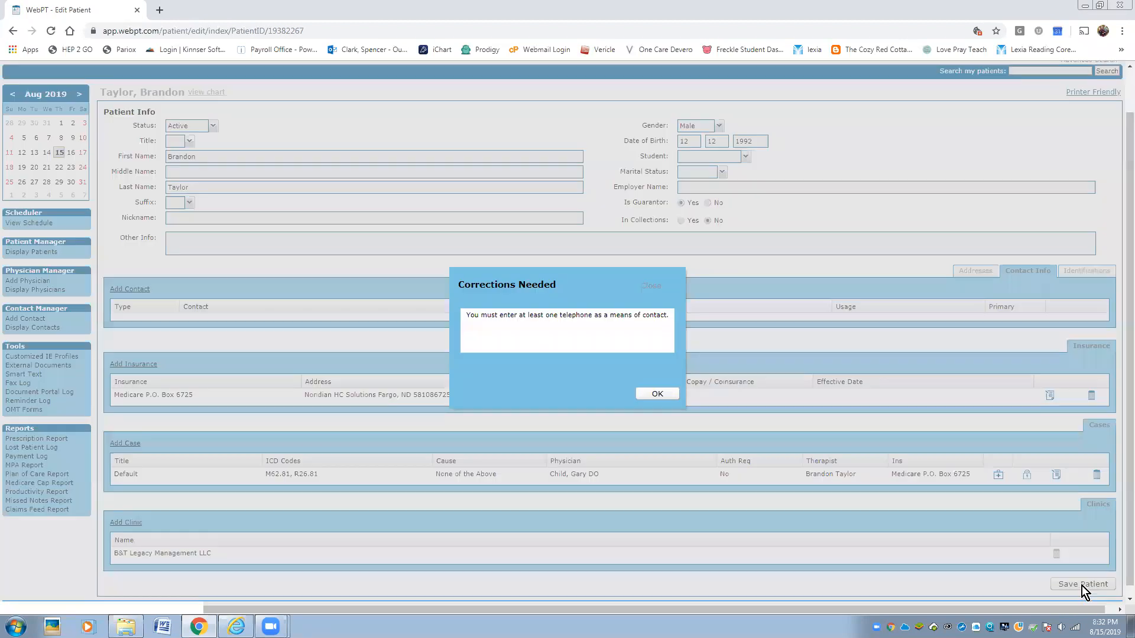
pyautogui.click(665, 394)
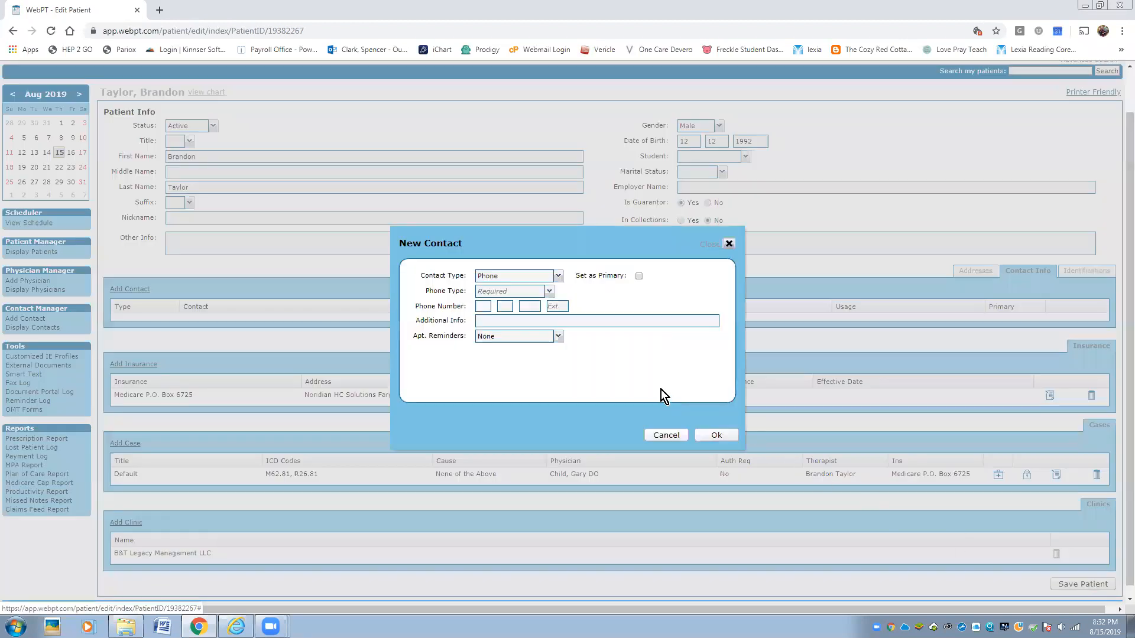
# - Add the saved phone number as a Mobile contact and save the patient record
pyautogui.click(549, 292)
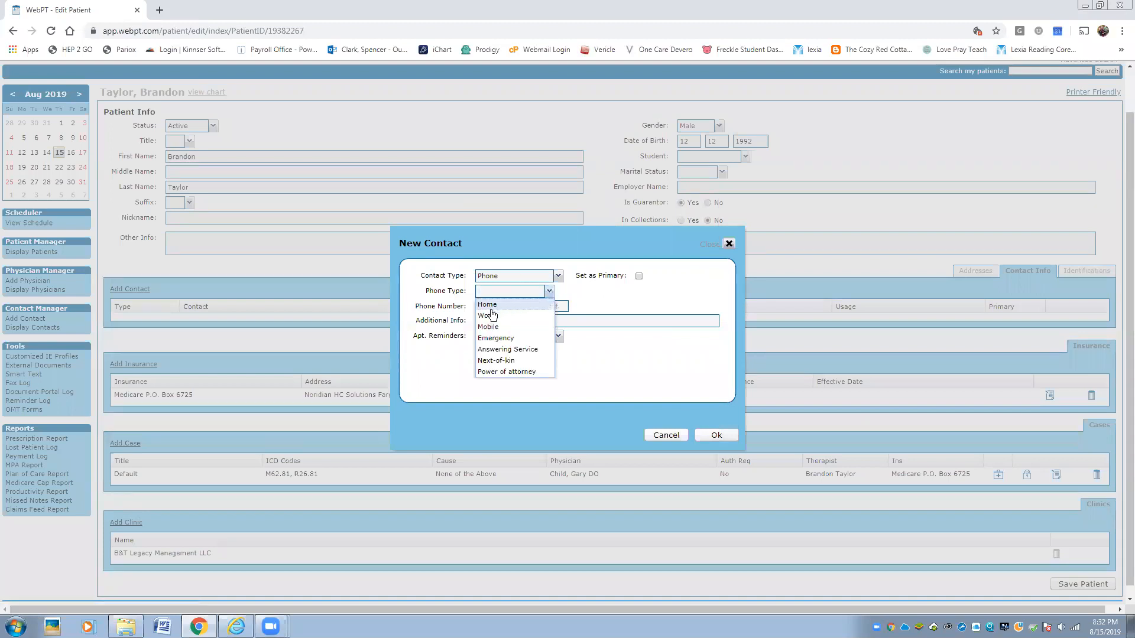
pyautogui.click(487, 326)
pyautogui.click(484, 306)
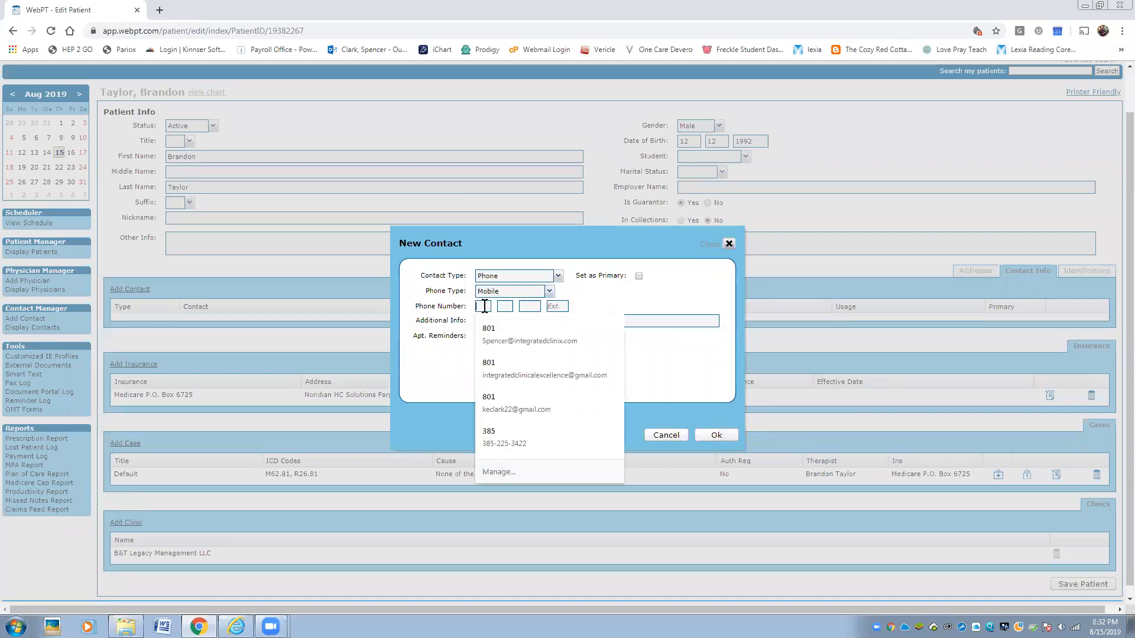
pyautogui.click(492, 340)
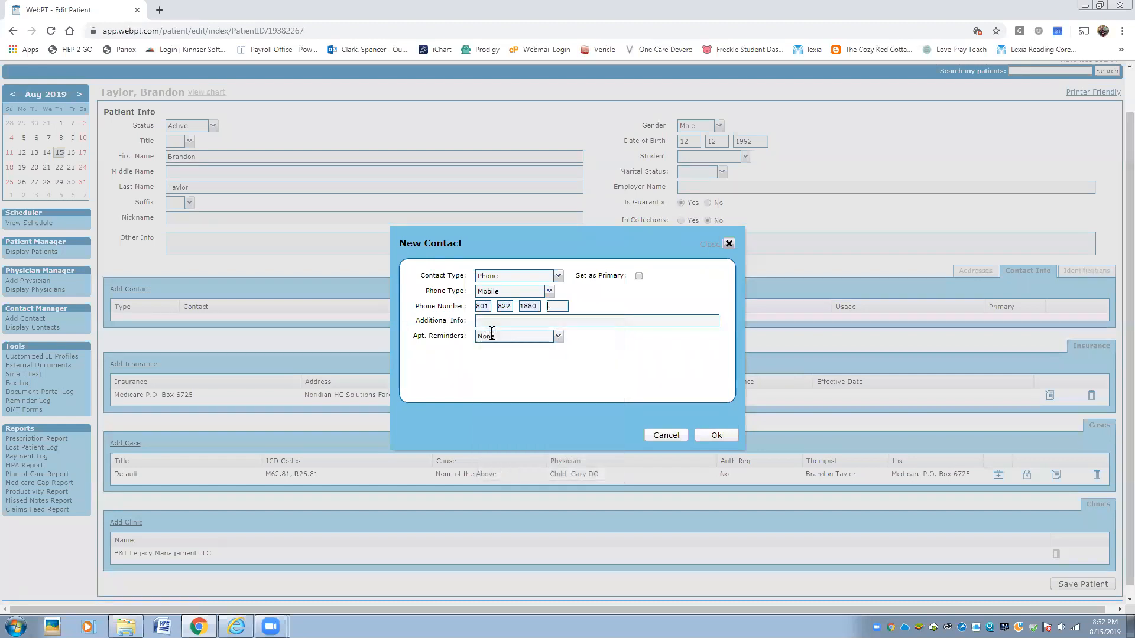
pyautogui.click(707, 438)
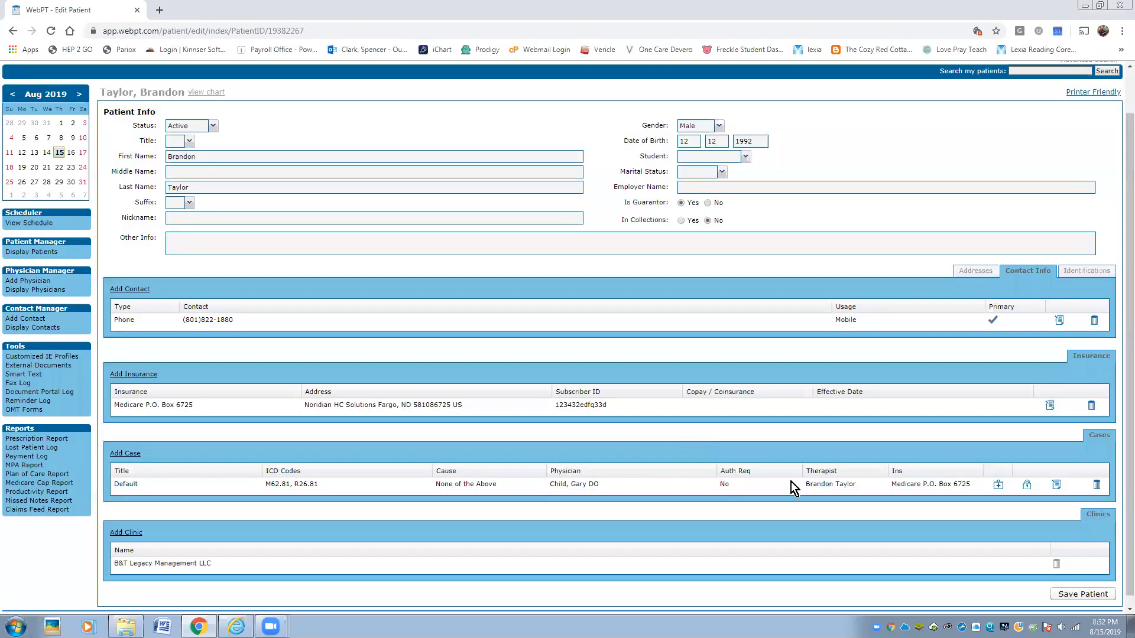
pyautogui.click(1074, 591)
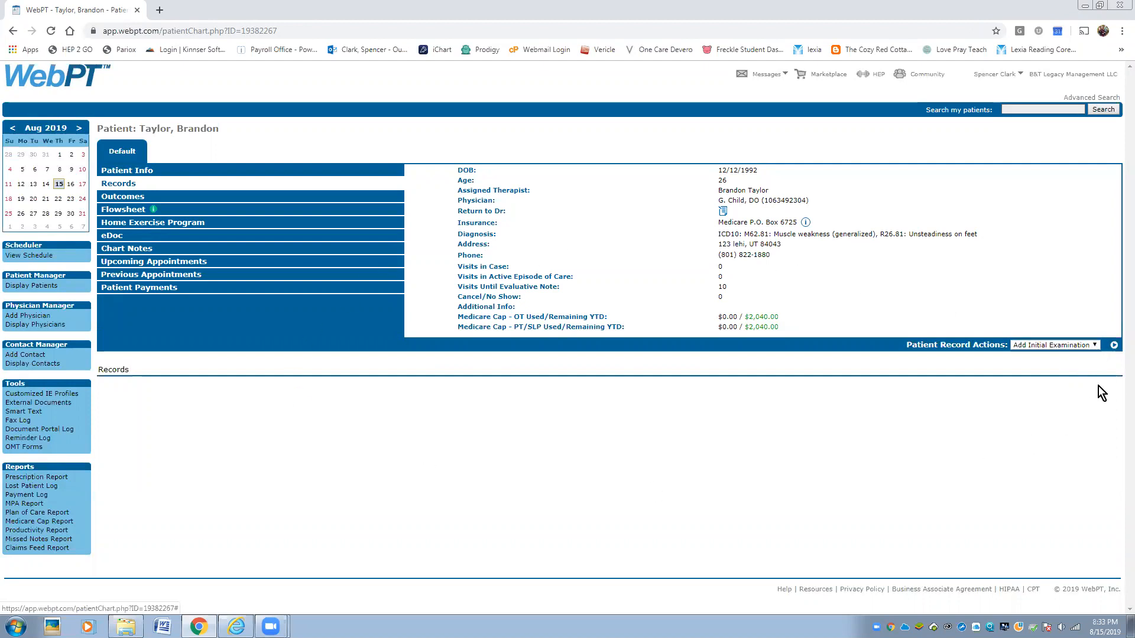
# - Start a new Initial Examination and set both of its dates to the 13th
pyautogui.click(1095, 346)
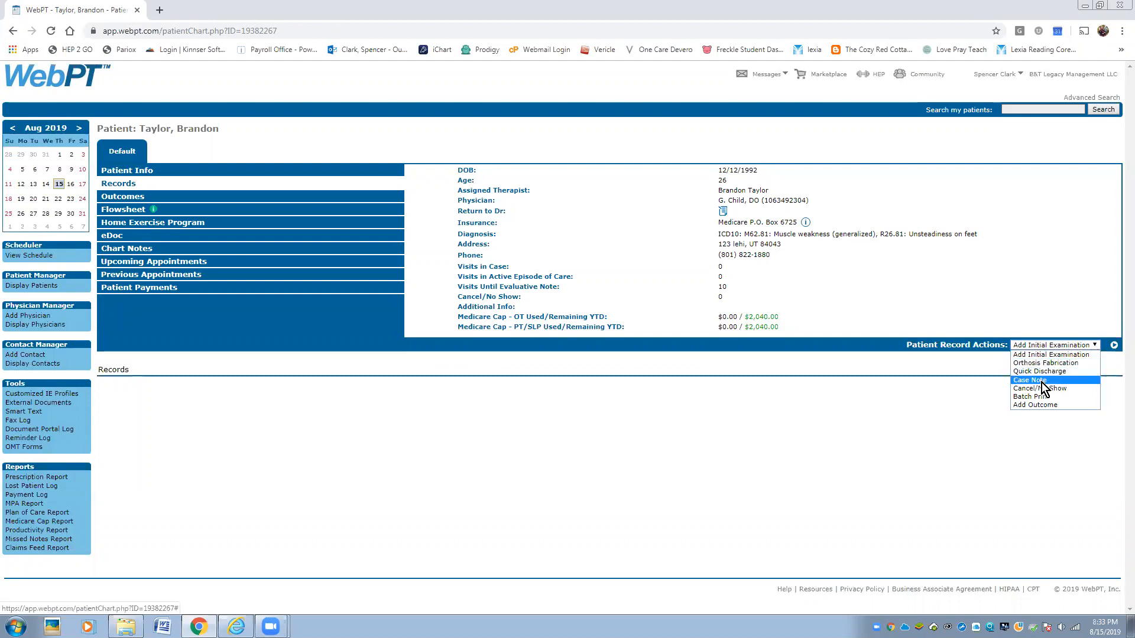
pyautogui.click(1032, 356)
pyautogui.click(1113, 346)
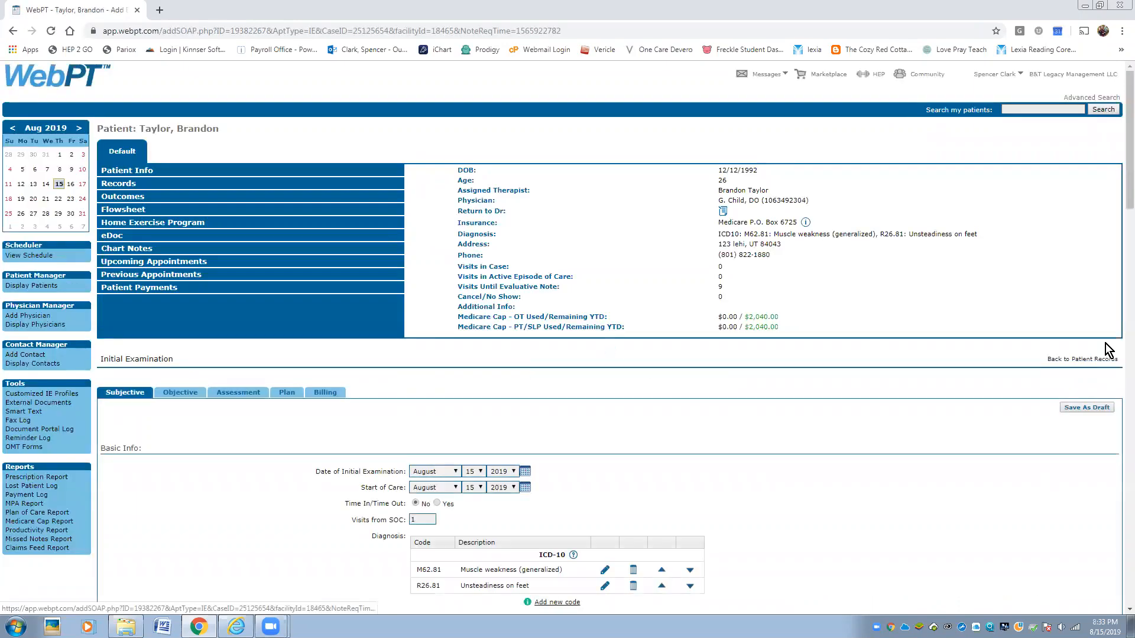
pyautogui.scroll(-5, 637, 317)
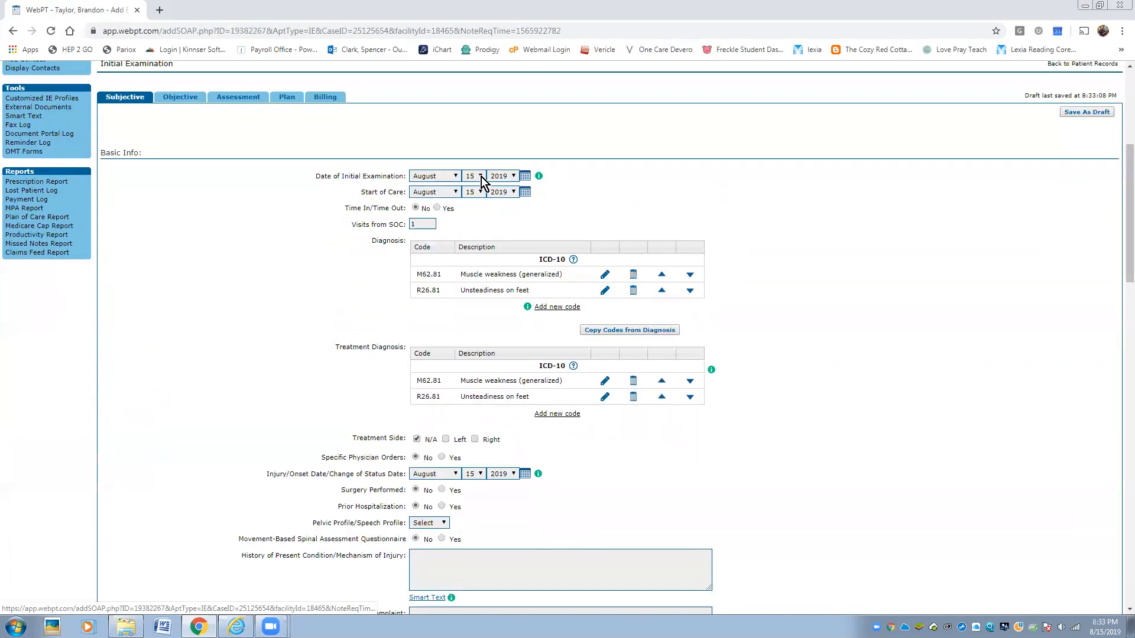
pyautogui.click(479, 191)
pyautogui.click(476, 289)
pyautogui.click(675, 179)
# - Turn on Time In/Time Out and start changing Time Out to 08:25
pyautogui.scroll(-1, 520, 250)
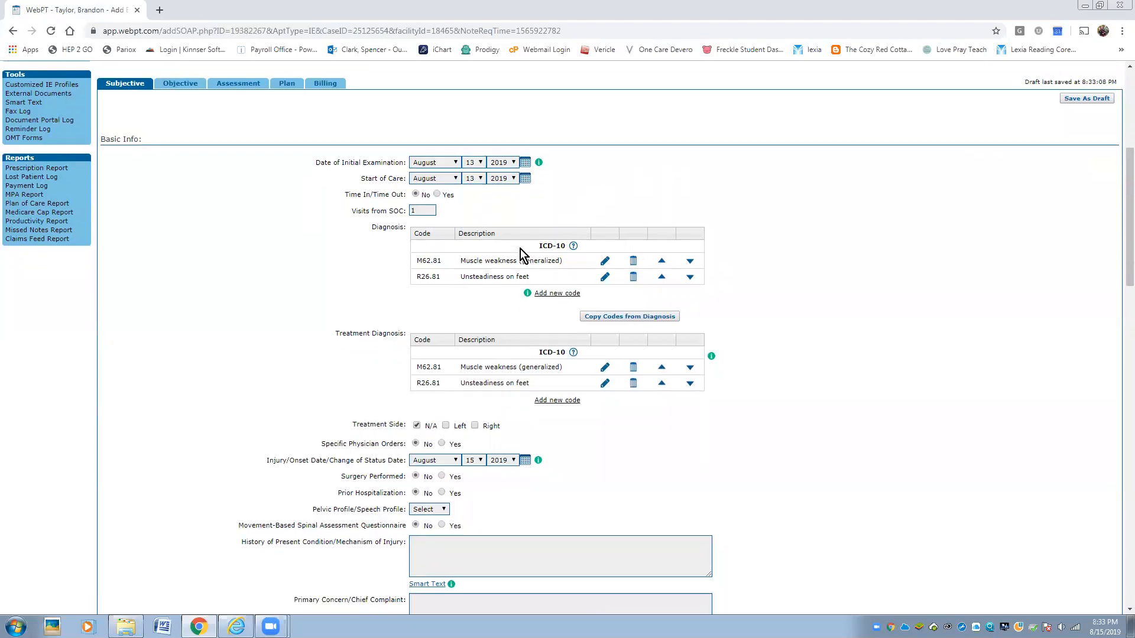
pyautogui.click(438, 149)
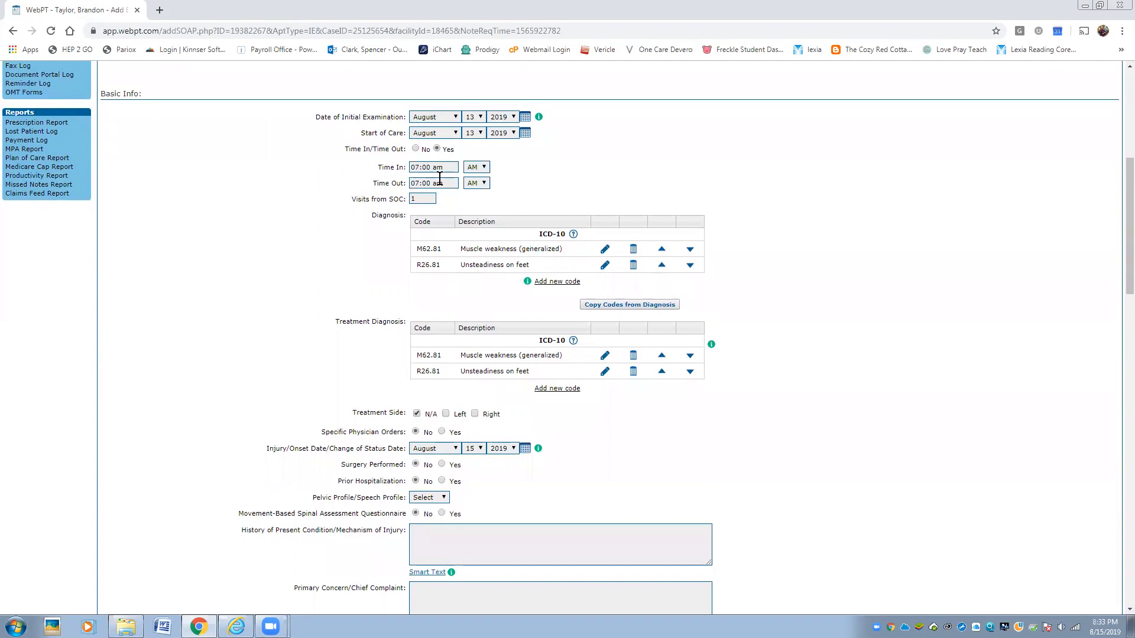
pyautogui.click(420, 183)
pyautogui.press('BackSpace')
pyautogui.write('8')
pyautogui.press('BackSpace')
pyautogui.press('BackSpace')
# - Finish Time Out as 08:25 and set the onset date's day to 13
pyautogui.write('25')
pyautogui.scroll(-3, 799, 352)
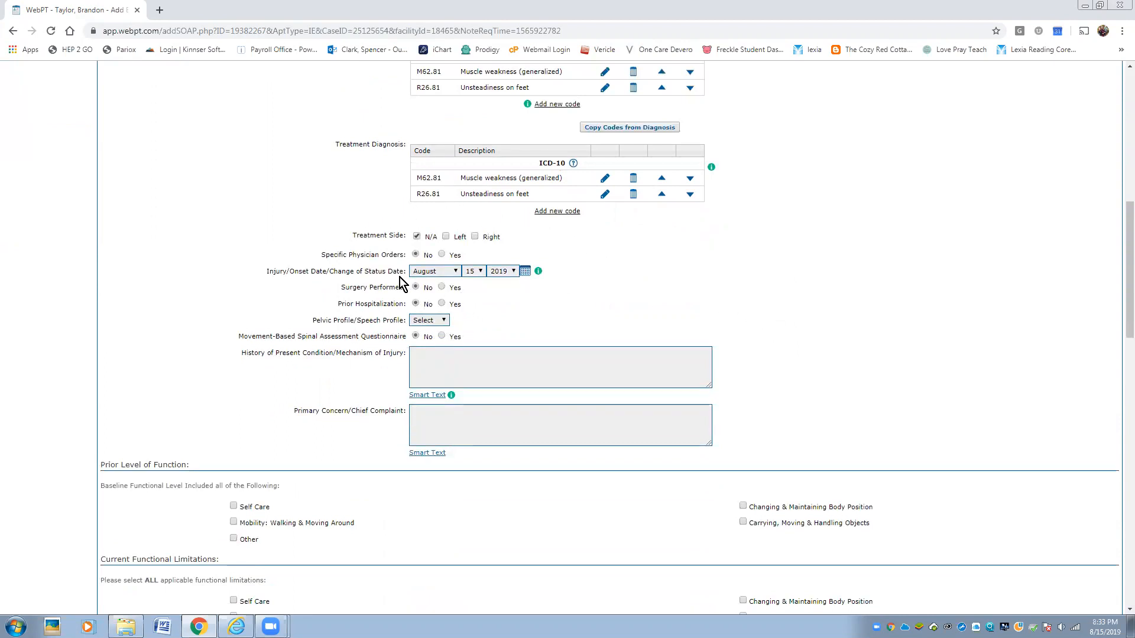
pyautogui.click(480, 273)
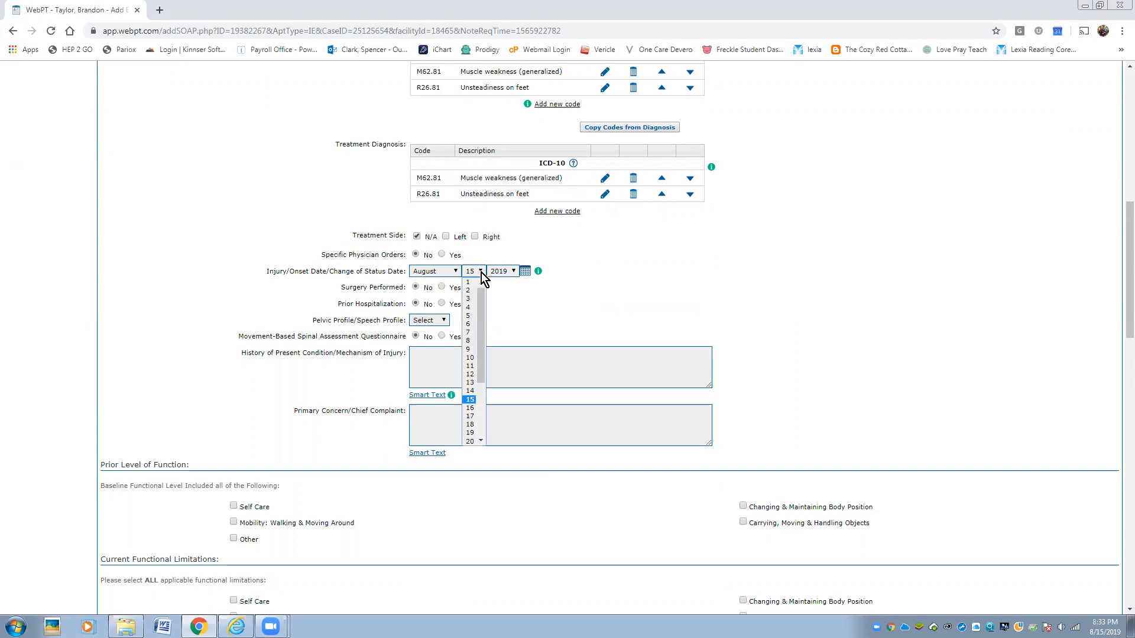
pyautogui.click(472, 377)
pyautogui.click(605, 286)
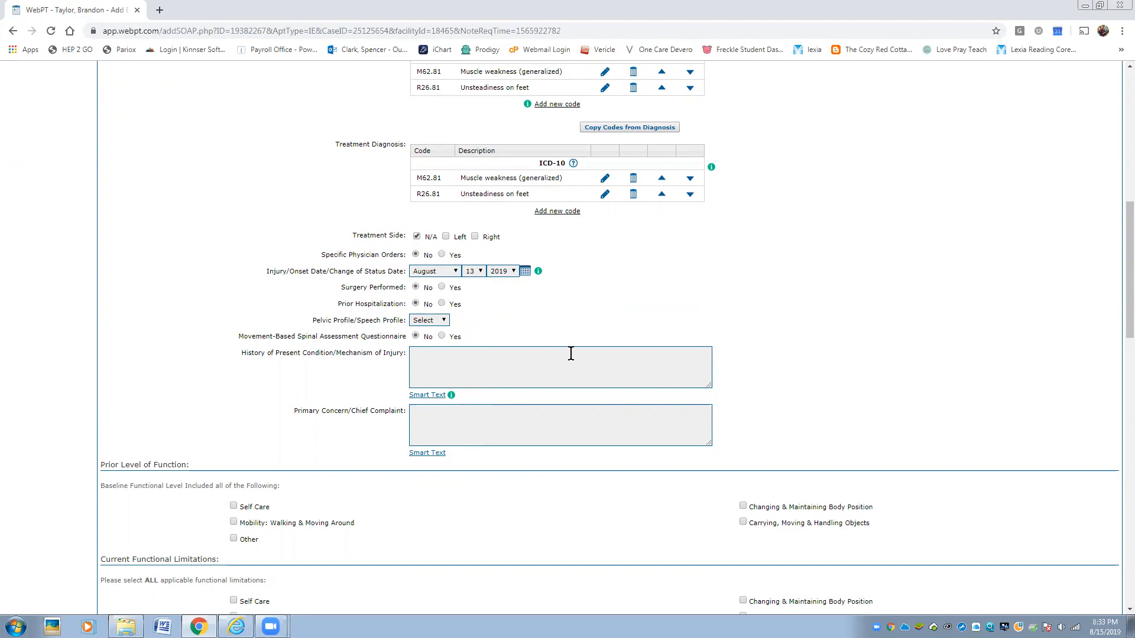
# - Insert Smart Text for the weakness/low back pain history and the grocery-store chief complaint
pyautogui.click(435, 400)
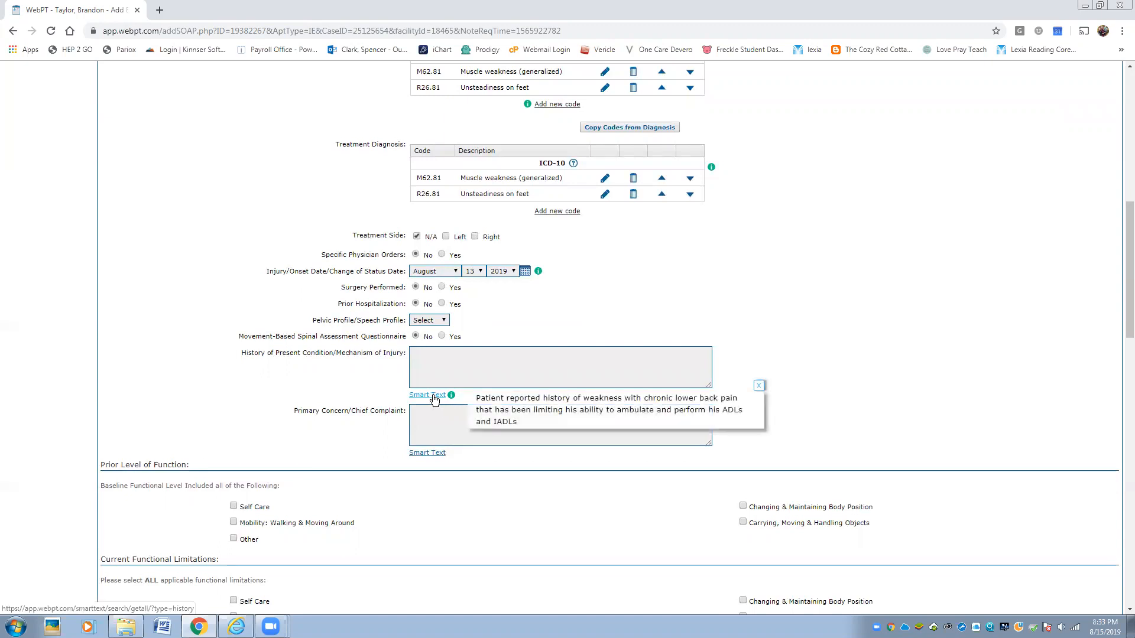
pyautogui.click(499, 417)
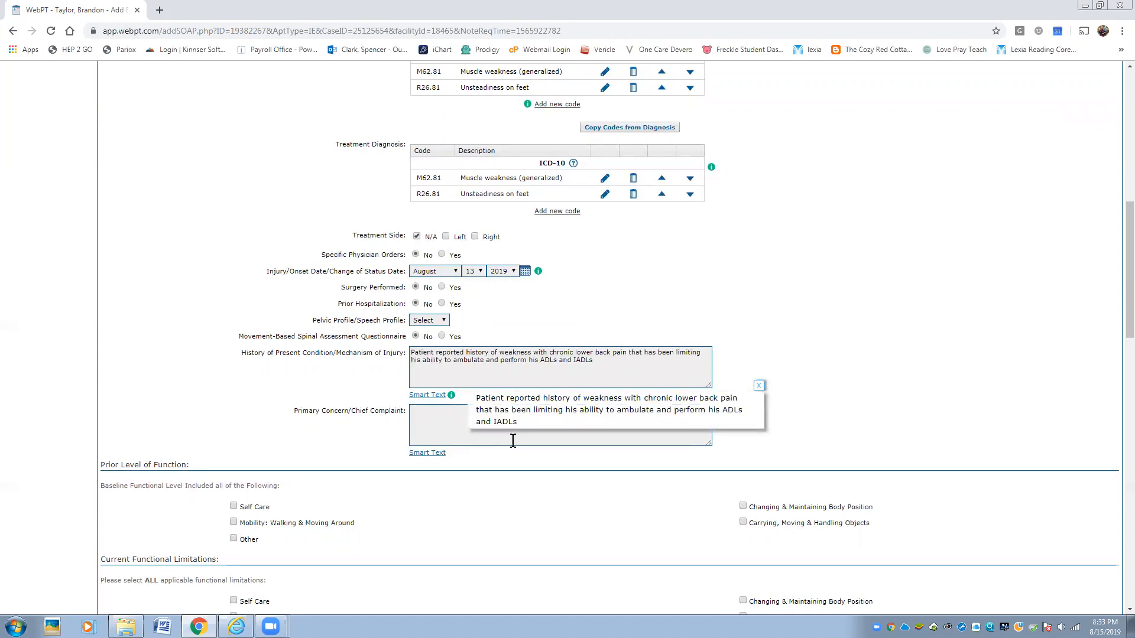
pyautogui.click(761, 386)
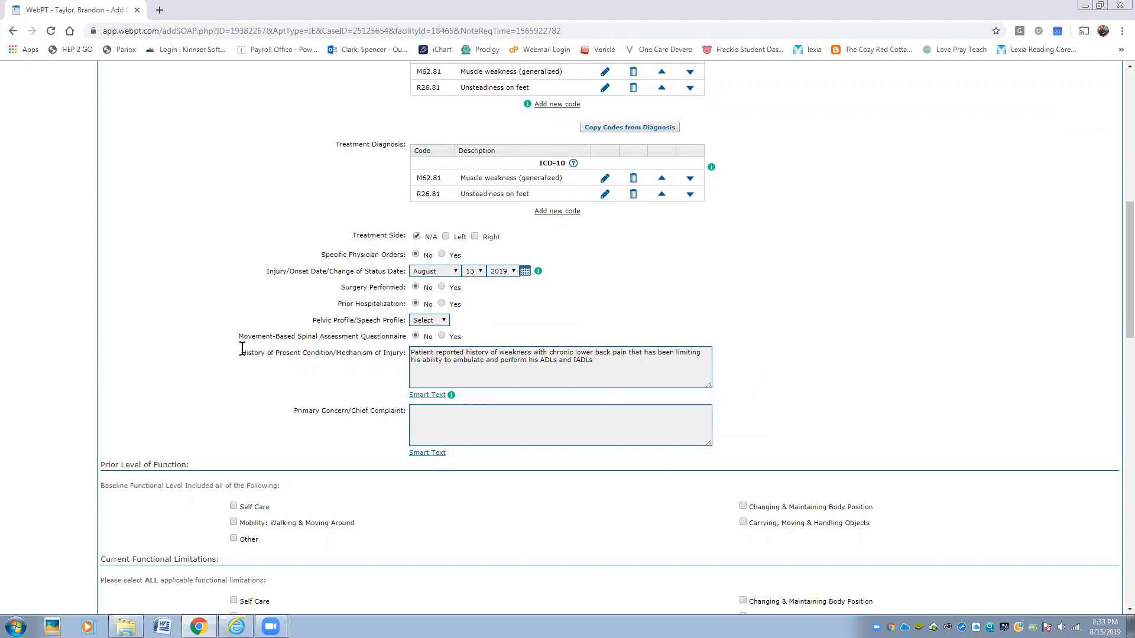
pyautogui.click(451, 466)
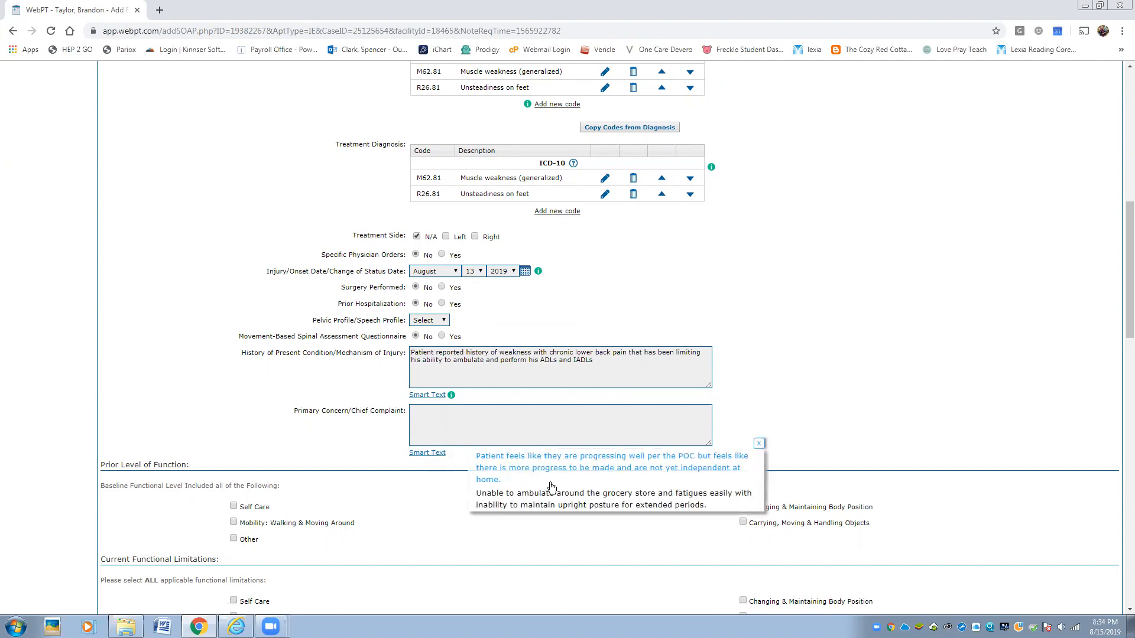
pyautogui.click(512, 505)
pyautogui.click(759, 443)
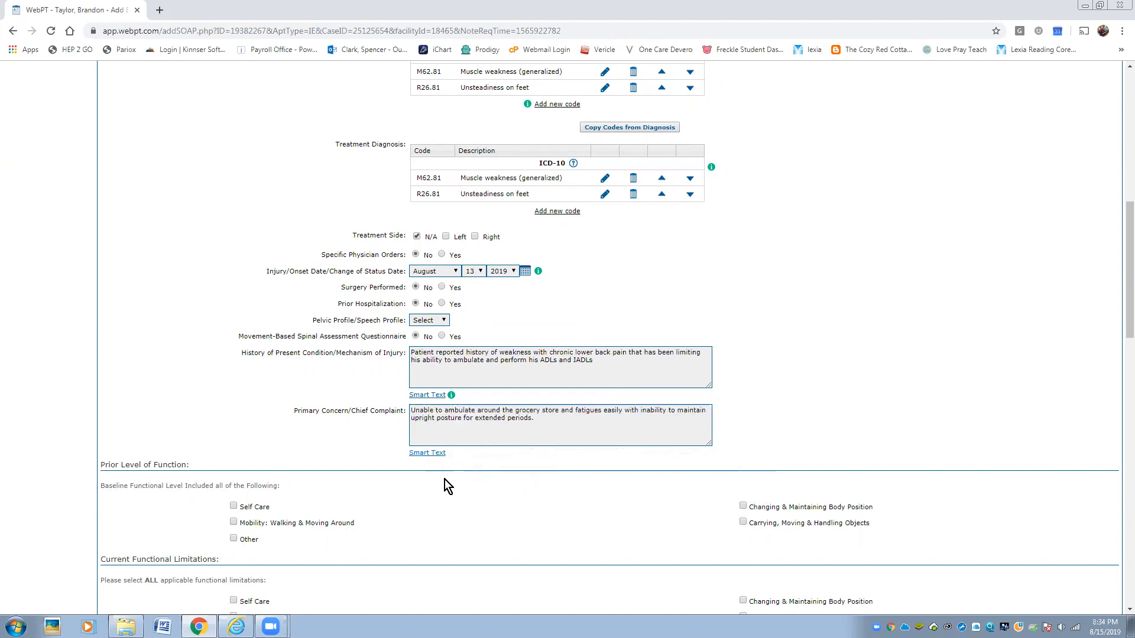
# - Check prior mobility and add all IADLs, Walking, Moving Around and Different Locations items
pyautogui.scroll(-2, 302, 360)
pyautogui.scroll(-3, 302, 360)
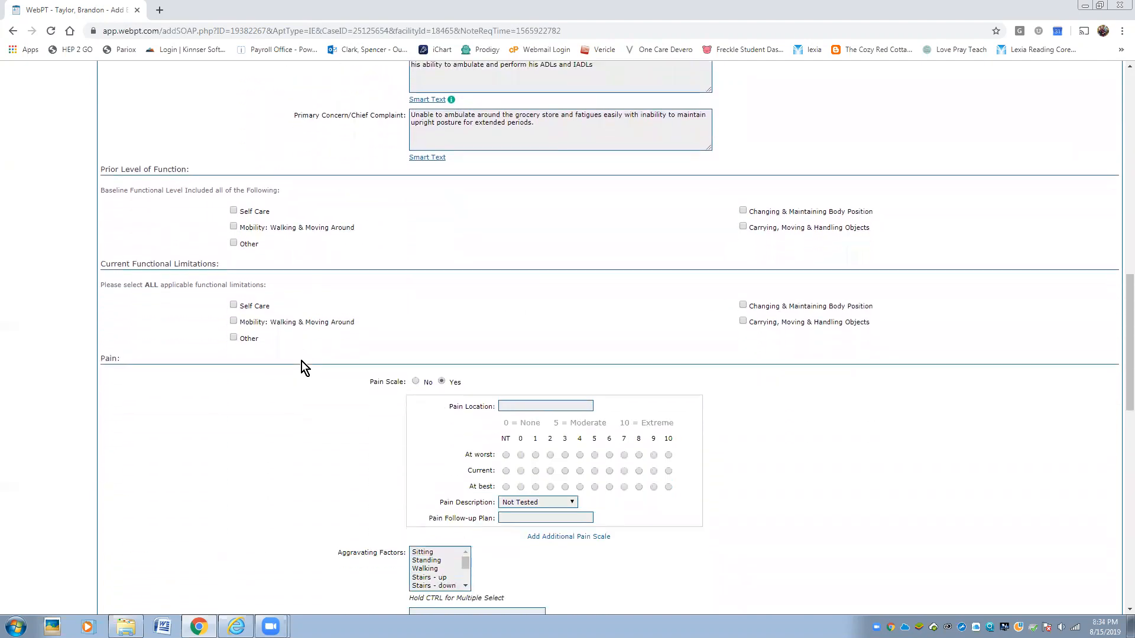
pyautogui.scroll(-1, 298, 354)
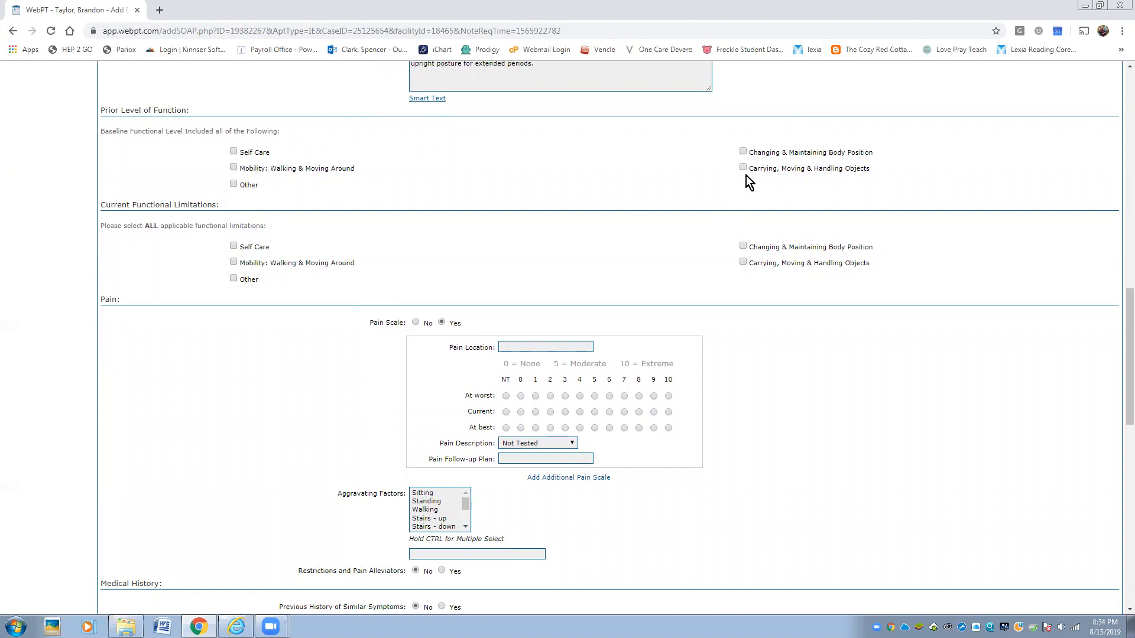
pyautogui.click(260, 169)
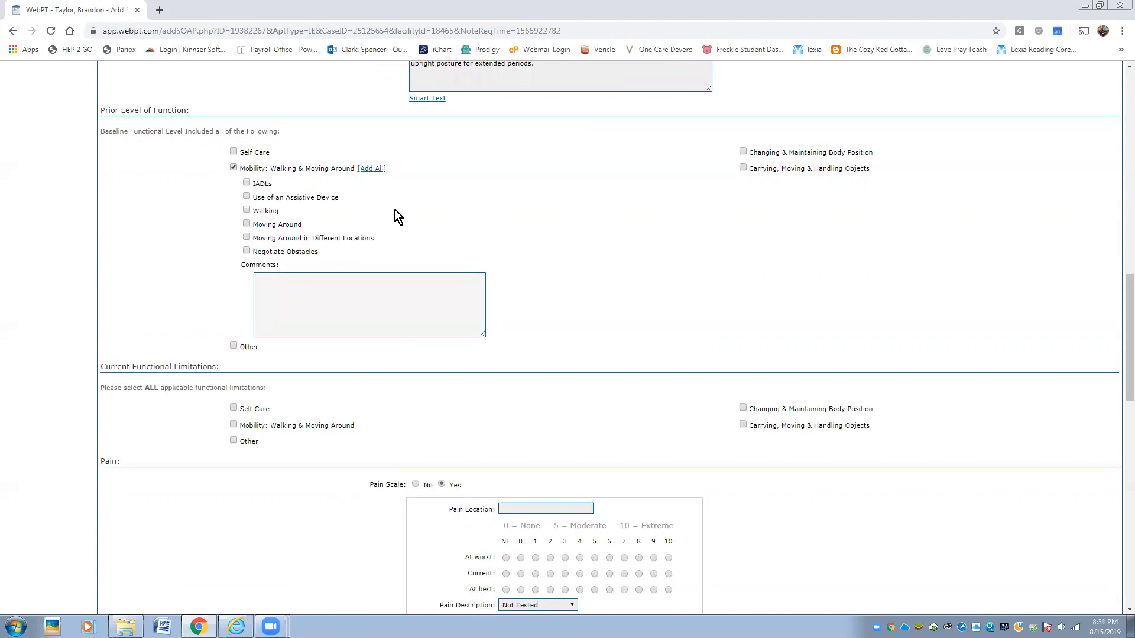
pyautogui.click(368, 169)
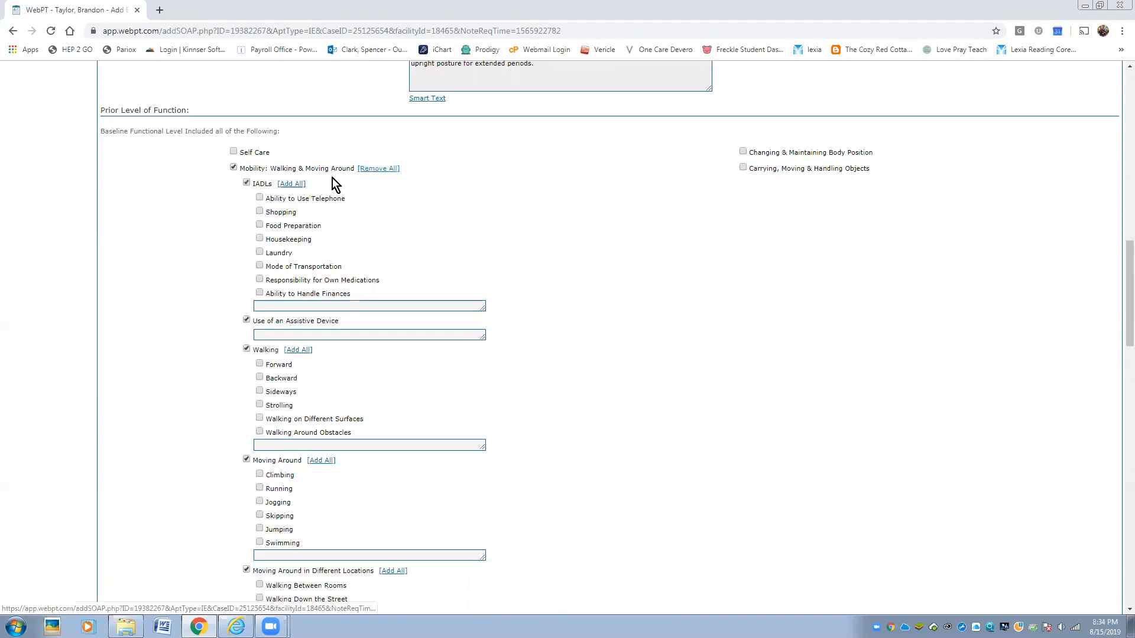
pyautogui.click(291, 184)
pyautogui.click(298, 350)
pyautogui.click(321, 460)
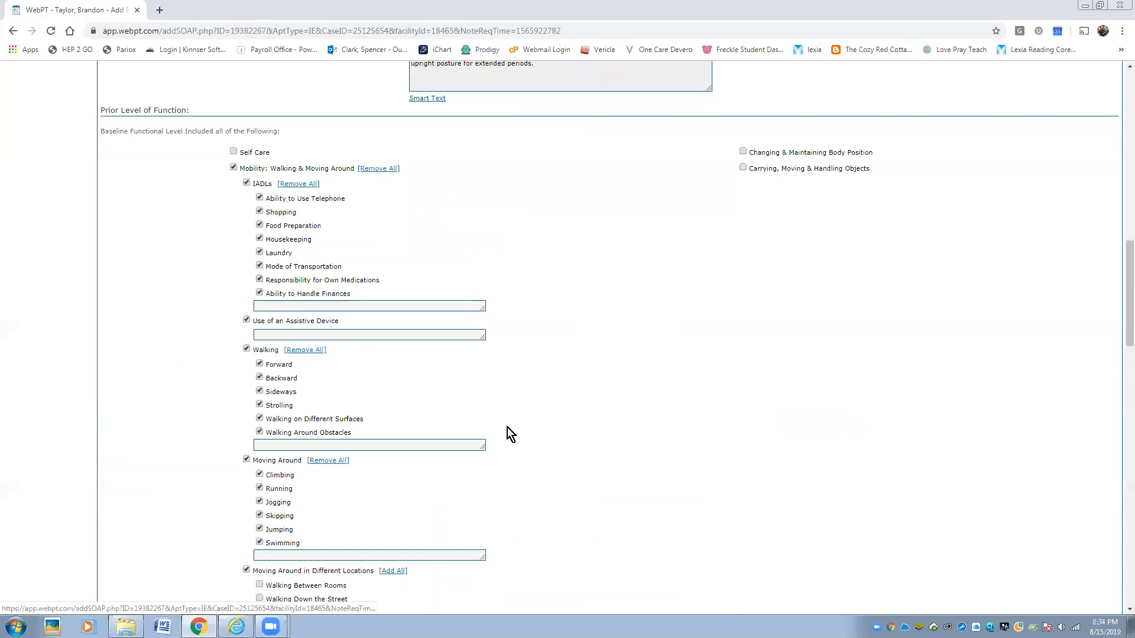
pyautogui.scroll(-5, 549, 410)
pyautogui.click(392, 276)
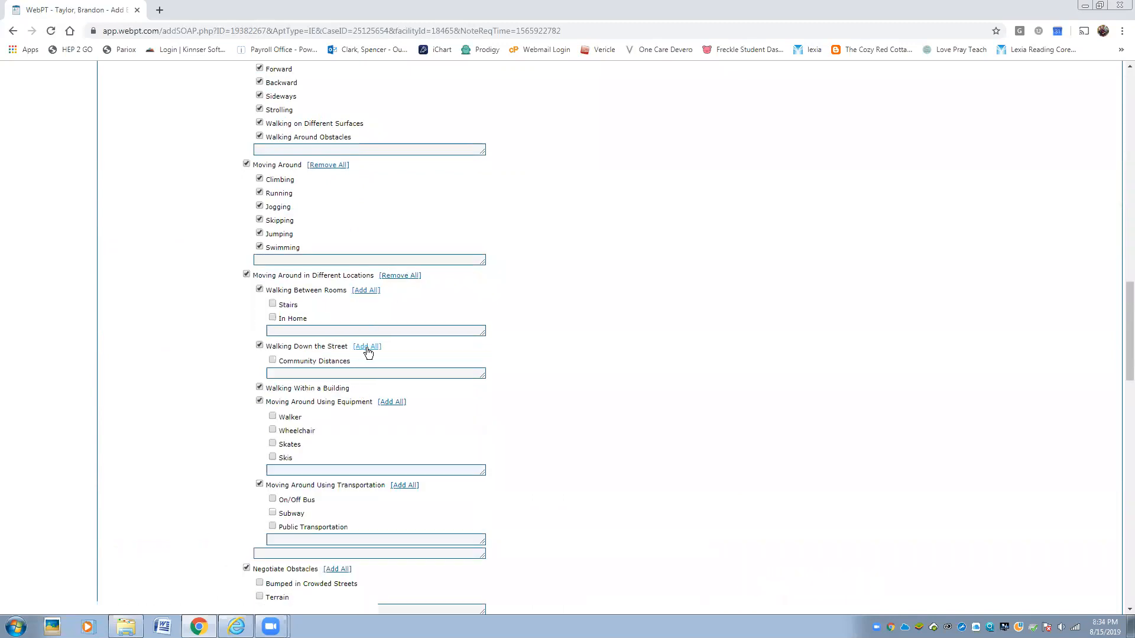
pyautogui.click(367, 347)
# - Mark walking & moving around and IADLs as current functional limitations
pyautogui.scroll(-9, 519, 343)
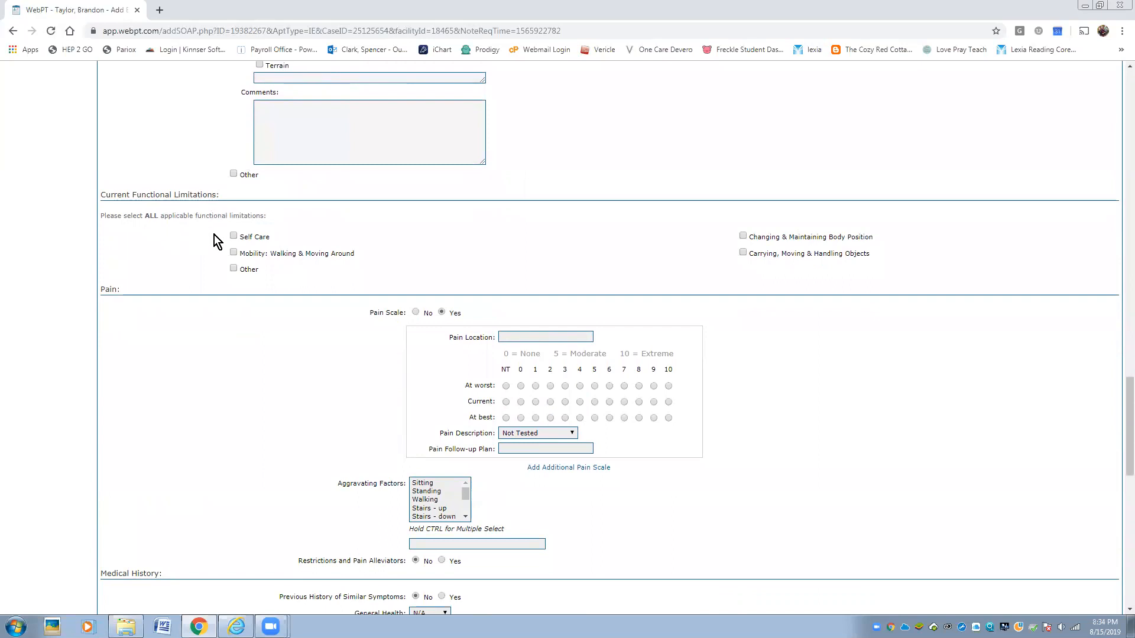
pyautogui.click(233, 252)
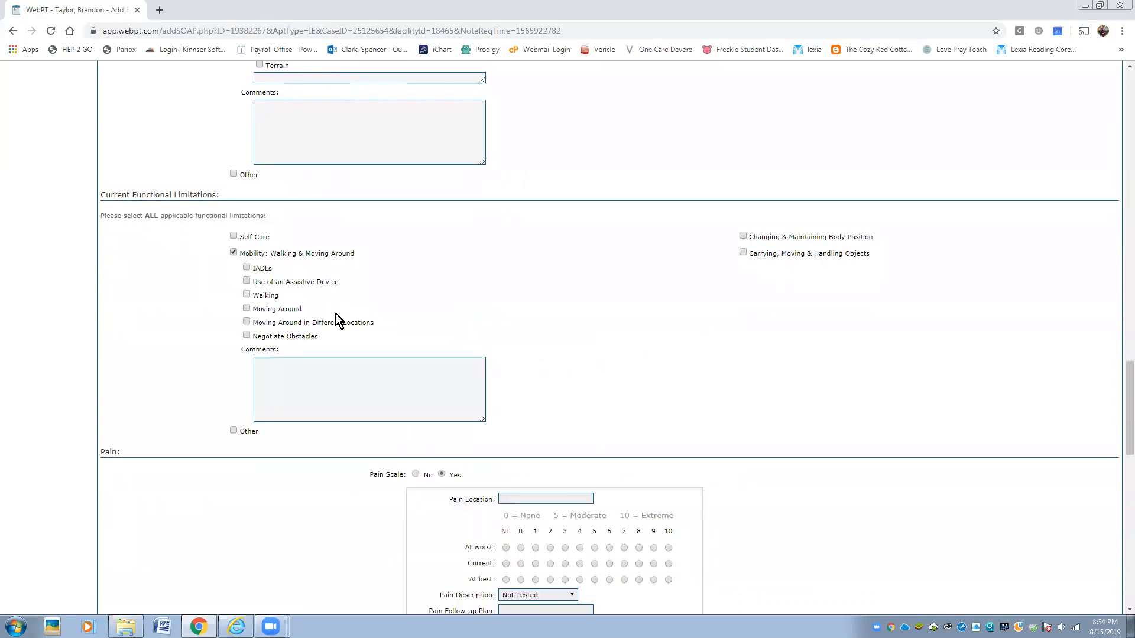
pyautogui.click(246, 268)
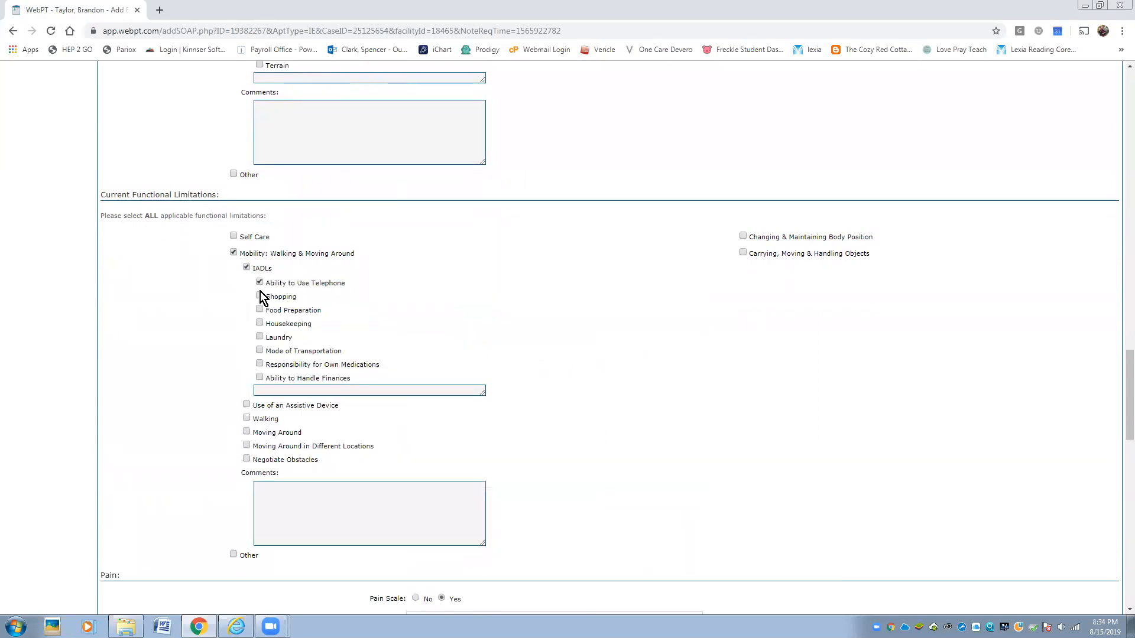
# - Mark housekeeping, laundry, transportation, medications and assistive-device use as current limitations
pyautogui.click(260, 324)
pyautogui.click(259, 336)
pyautogui.click(259, 350)
pyautogui.click(260, 363)
pyautogui.click(247, 404)
# - Mark walking, walking forward, strolling and walking on different surfaces as current limitations
pyautogui.scroll(-2, 254, 396)
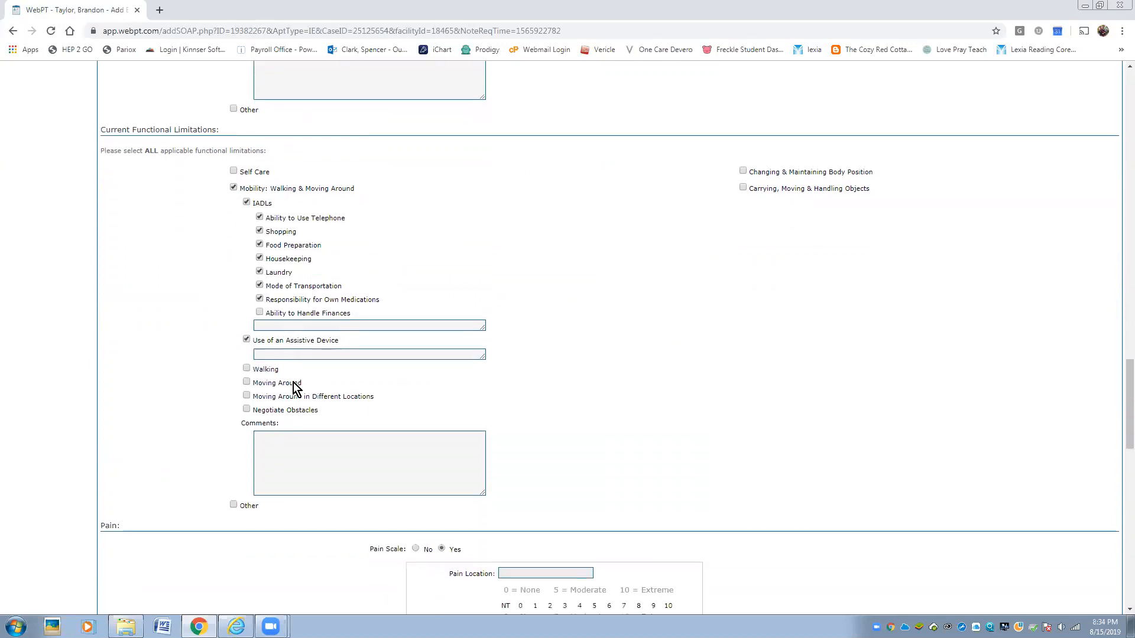
pyautogui.click(246, 316)
pyautogui.click(260, 331)
pyautogui.click(261, 371)
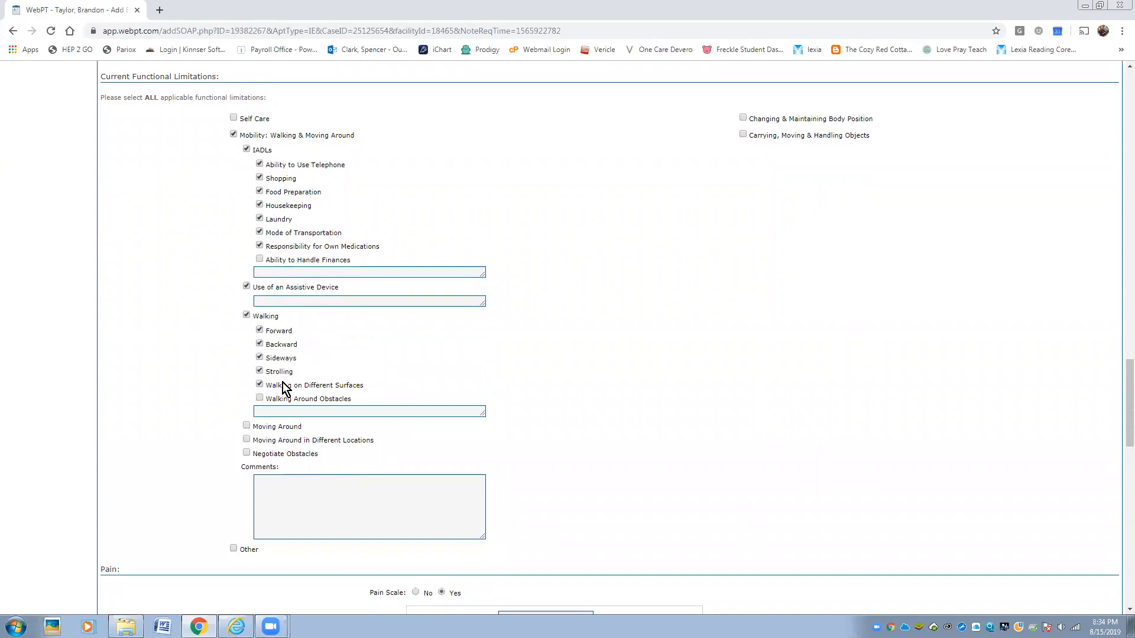
pyautogui.click(260, 385)
# - Record pain at L/S rated 8 at worst, 6 currently and 5 at best
pyautogui.scroll(-4, 350, 372)
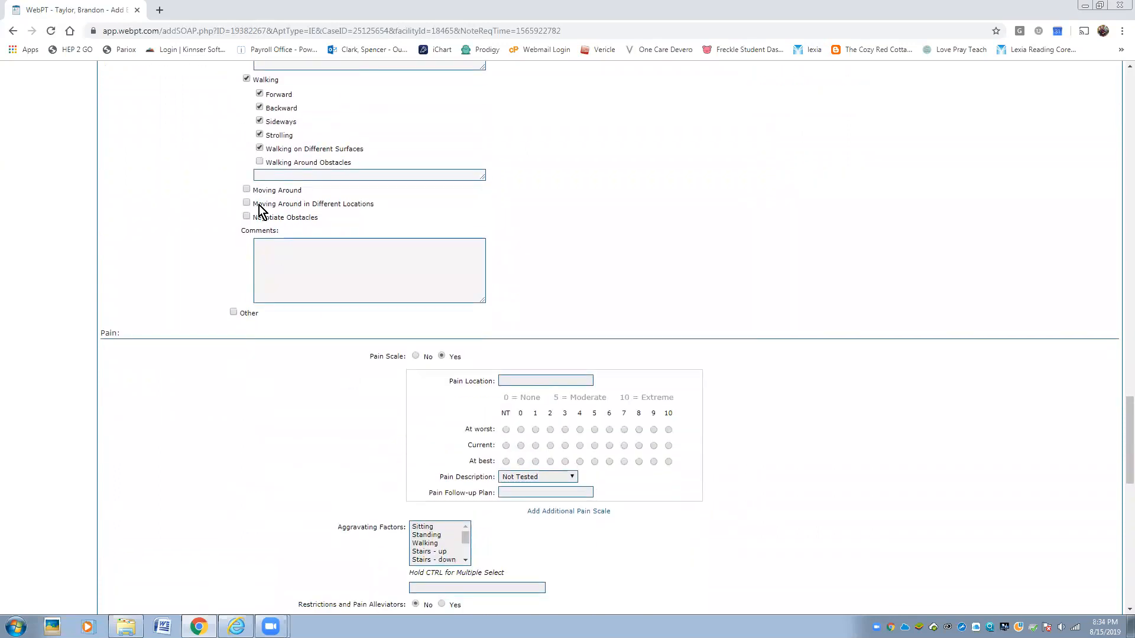
pyautogui.click(505, 380)
pyautogui.click(639, 430)
pyautogui.click(594, 461)
pyautogui.scroll(-4, 692, 445)
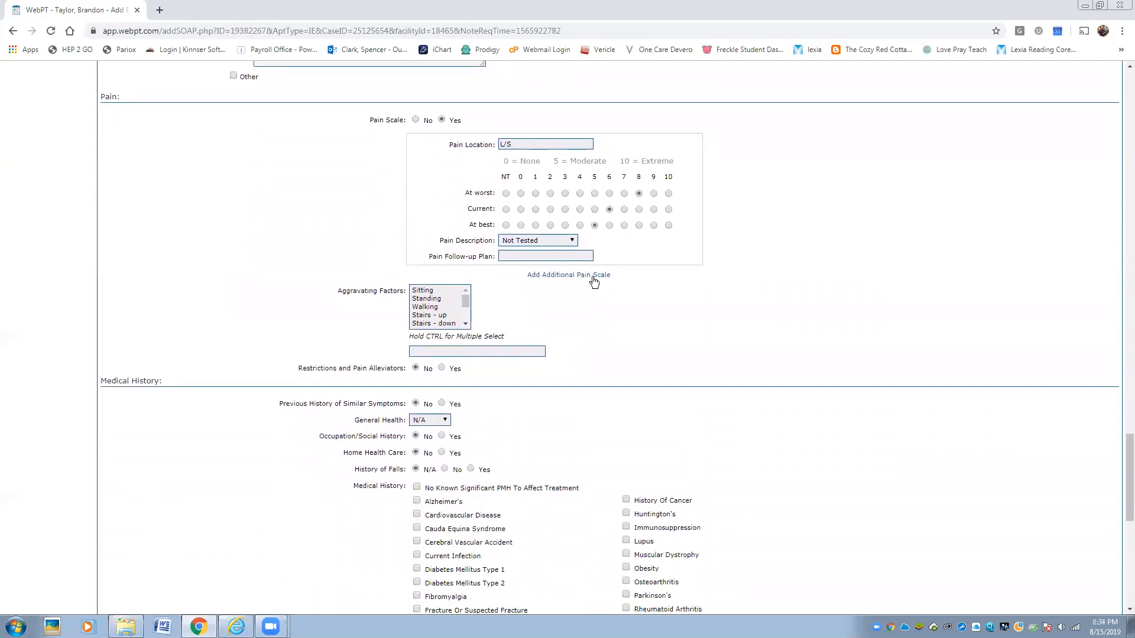
pyautogui.scroll(-3, 595, 278)
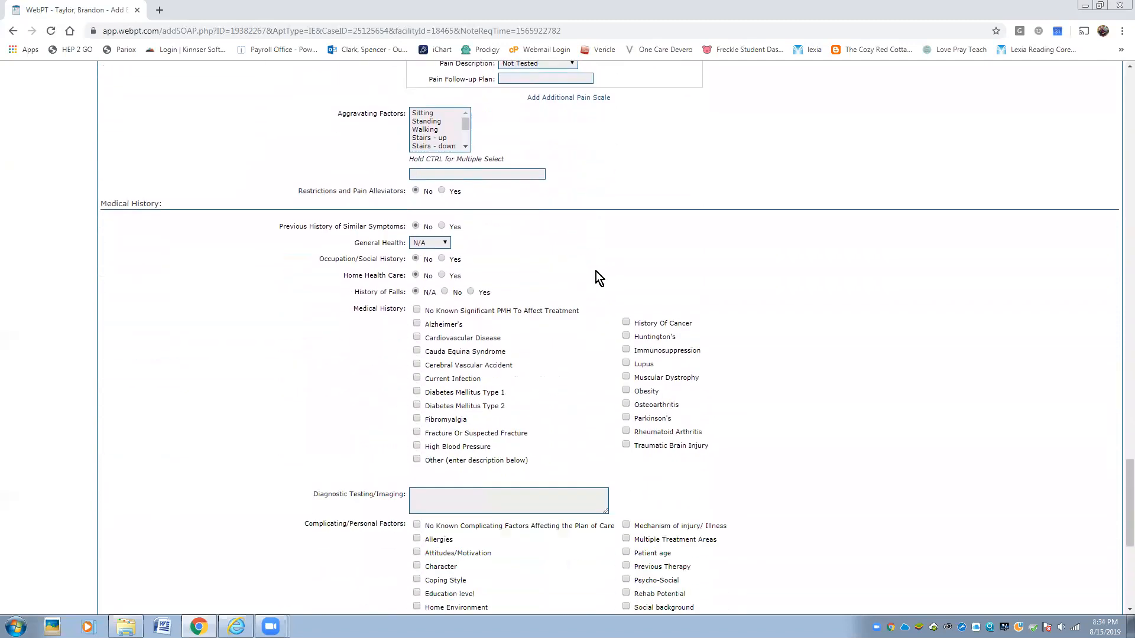
# - Add Alzheimer's, cardiovascular disease, osteoarthritis and obesity to the medical history
pyautogui.click(432, 325)
pyautogui.click(436, 351)
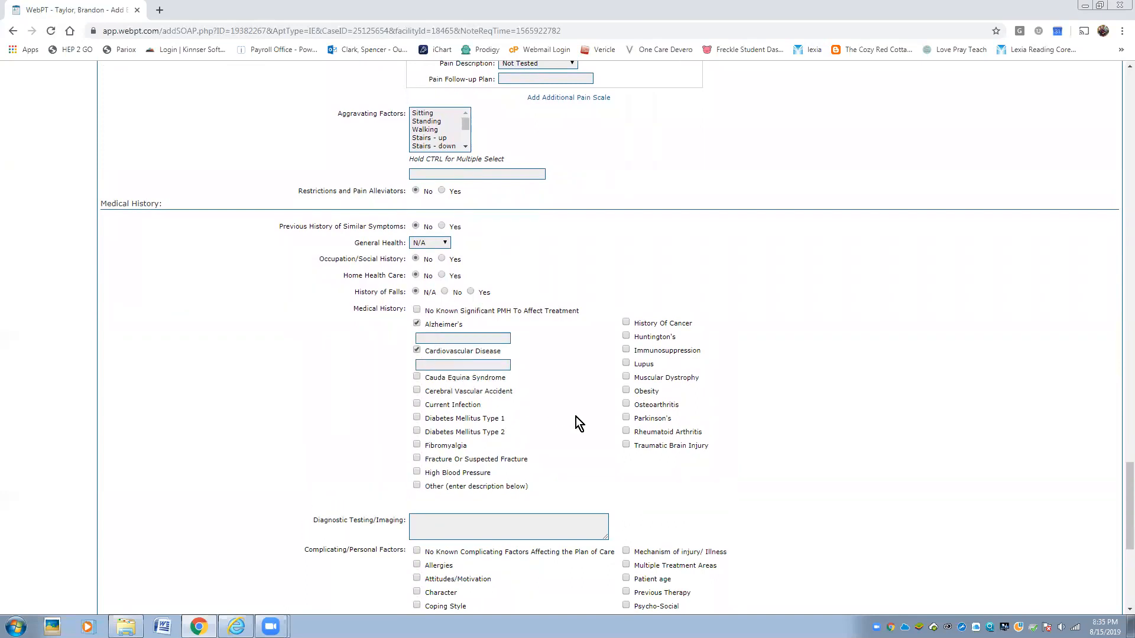
pyautogui.click(643, 405)
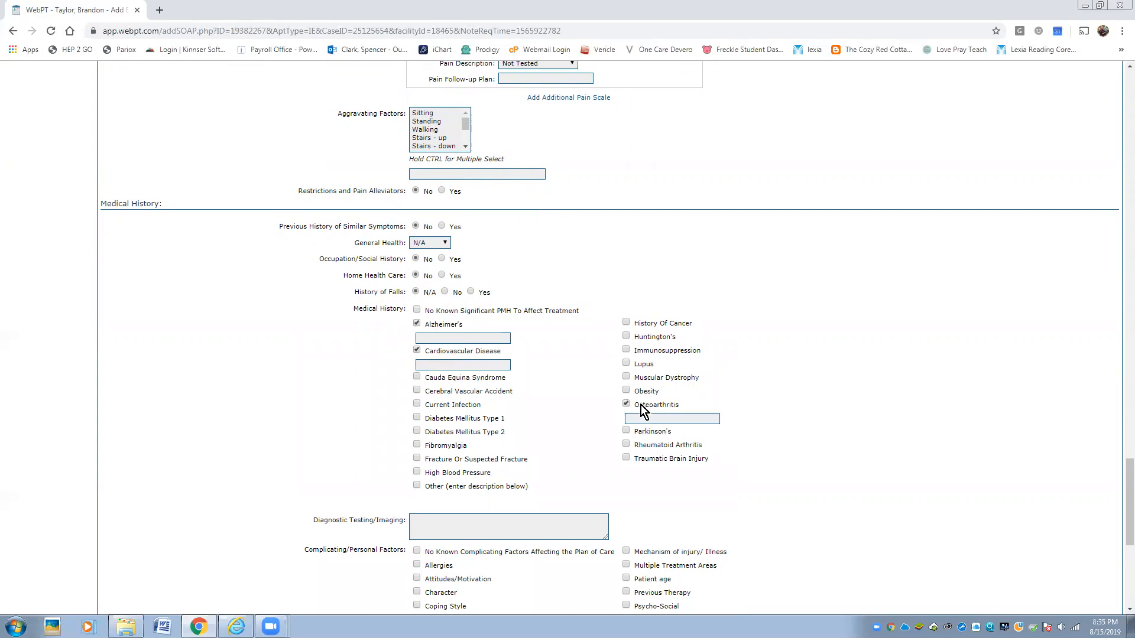
pyautogui.click(646, 393)
# - Check complicating factors: previous therapy (Home Health), patient age, multiple treatment areas, time since onset, rehab potential
pyautogui.scroll(-5, 551, 406)
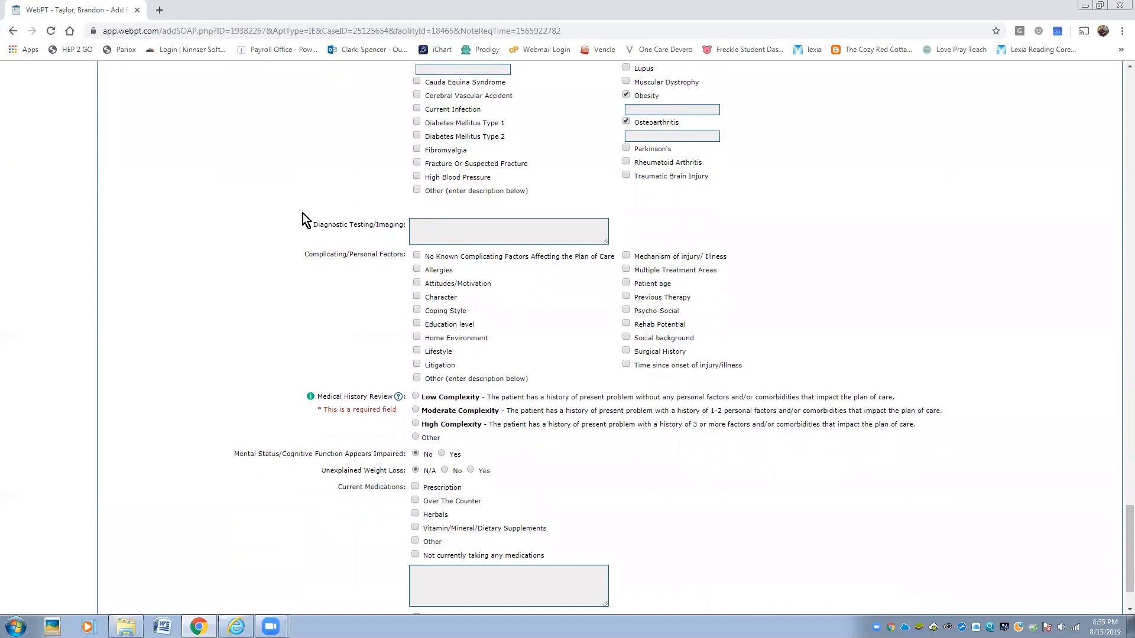
pyautogui.click(638, 297)
pyautogui.write('Home Health')
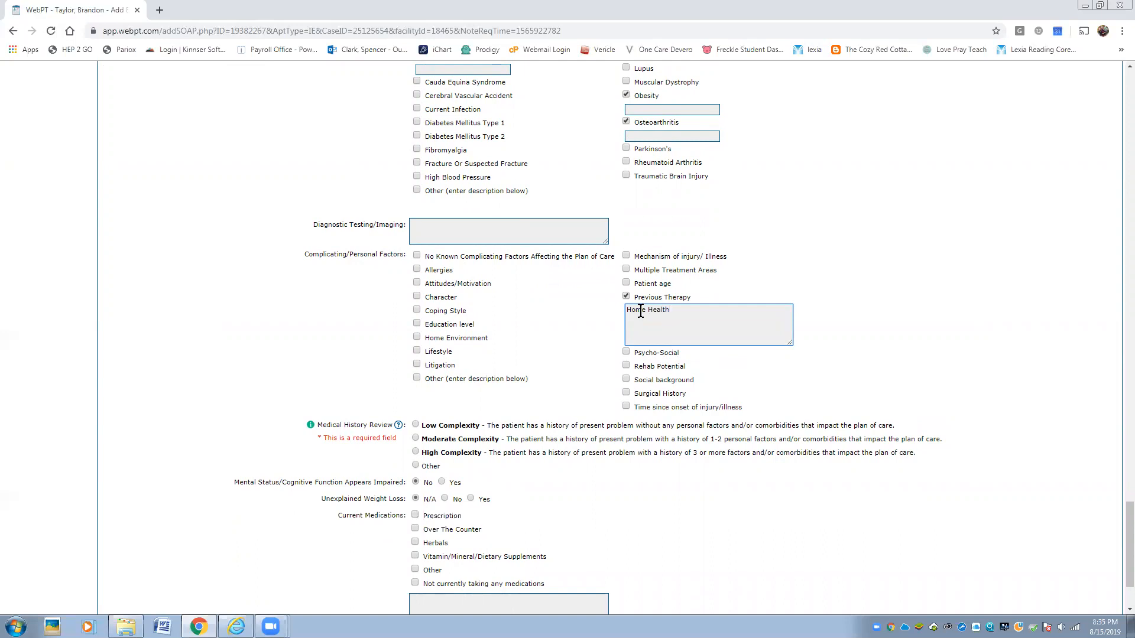
pyautogui.click(639, 284)
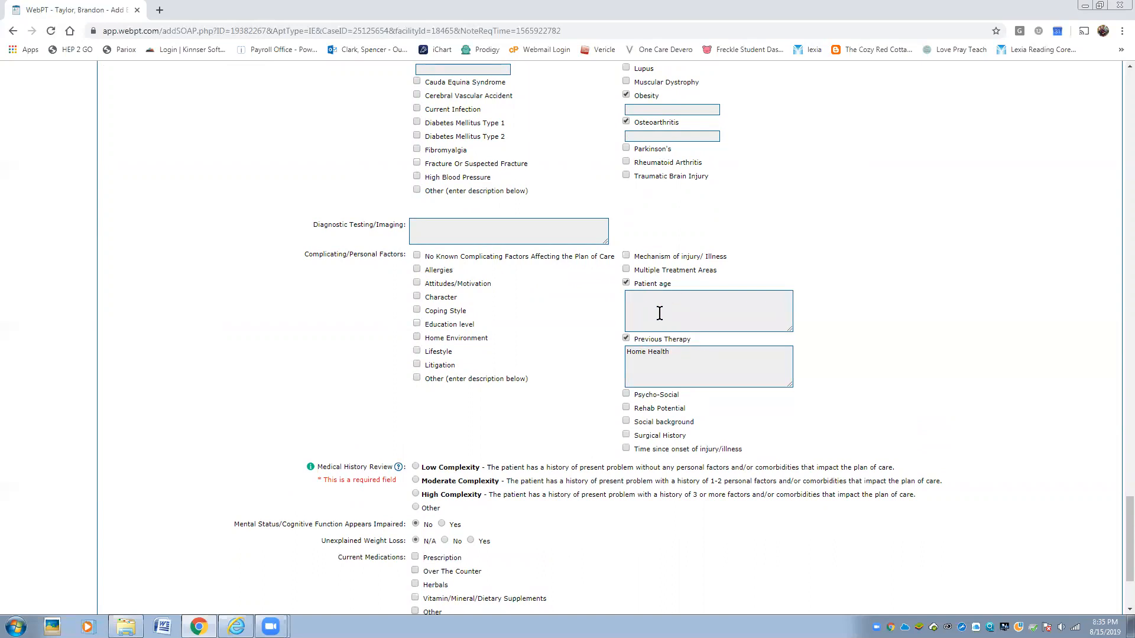
pyautogui.click(680, 270)
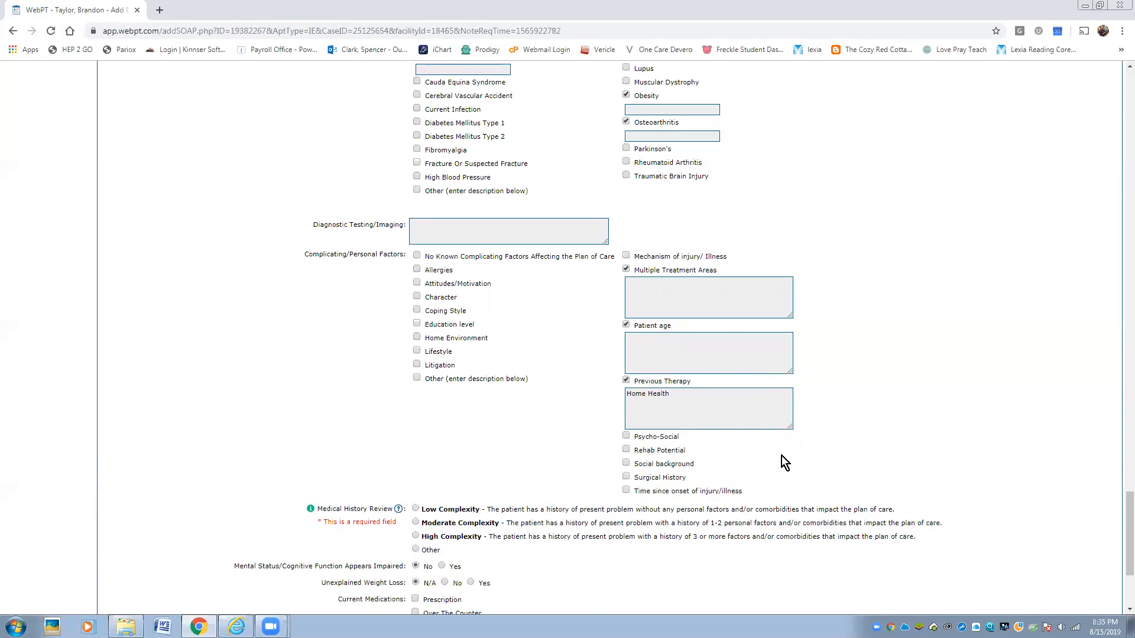
pyautogui.click(686, 490)
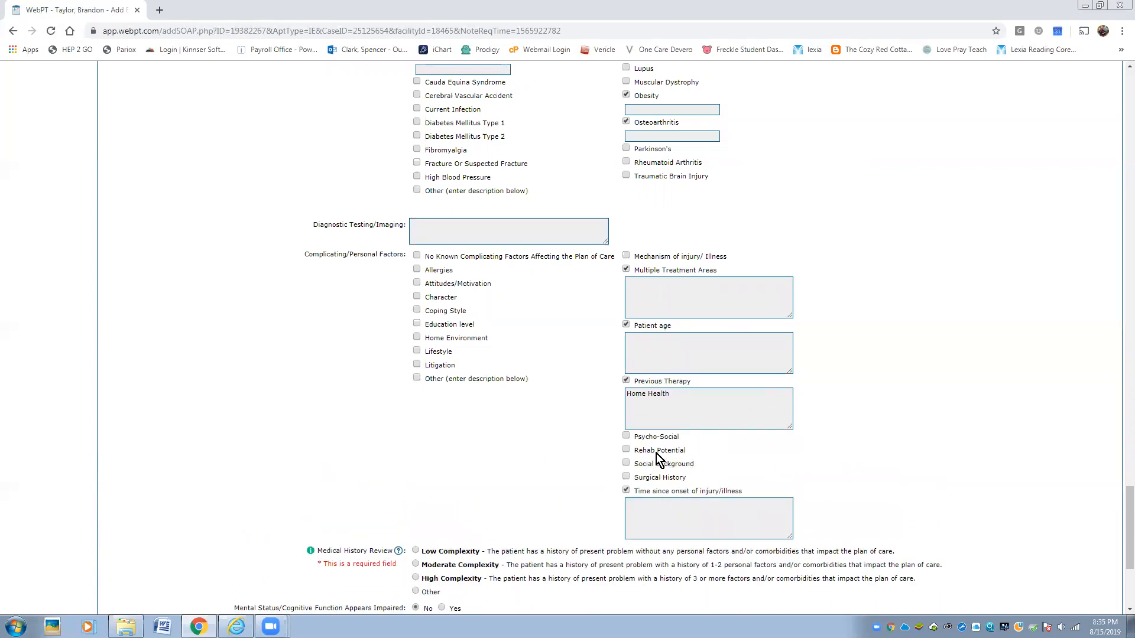
pyautogui.click(658, 452)
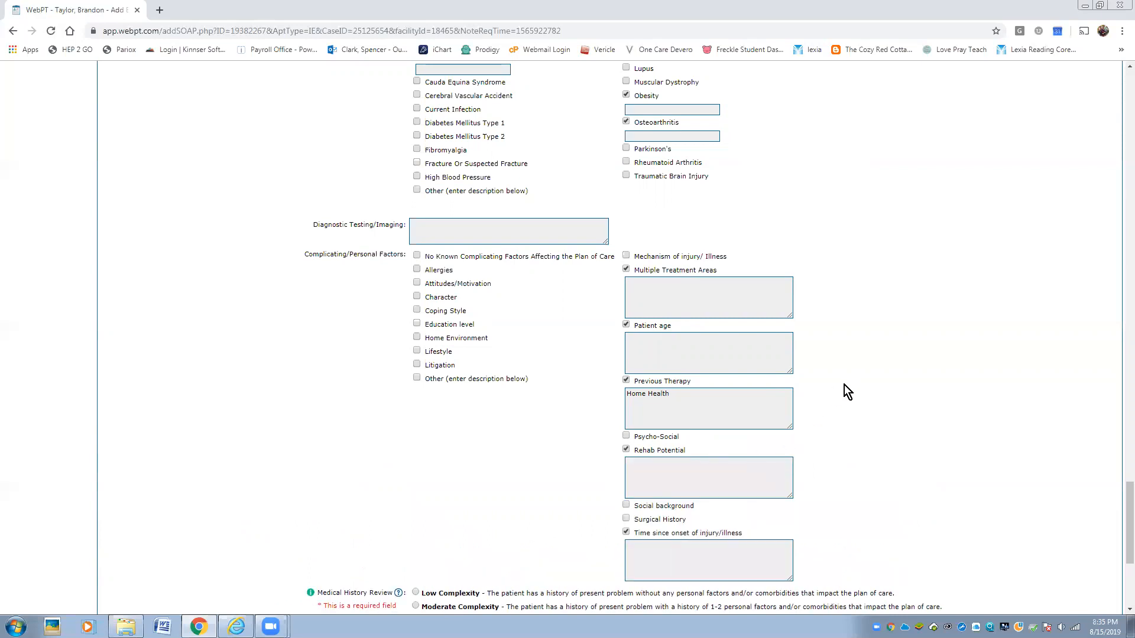
pyautogui.scroll(-4, 844, 384)
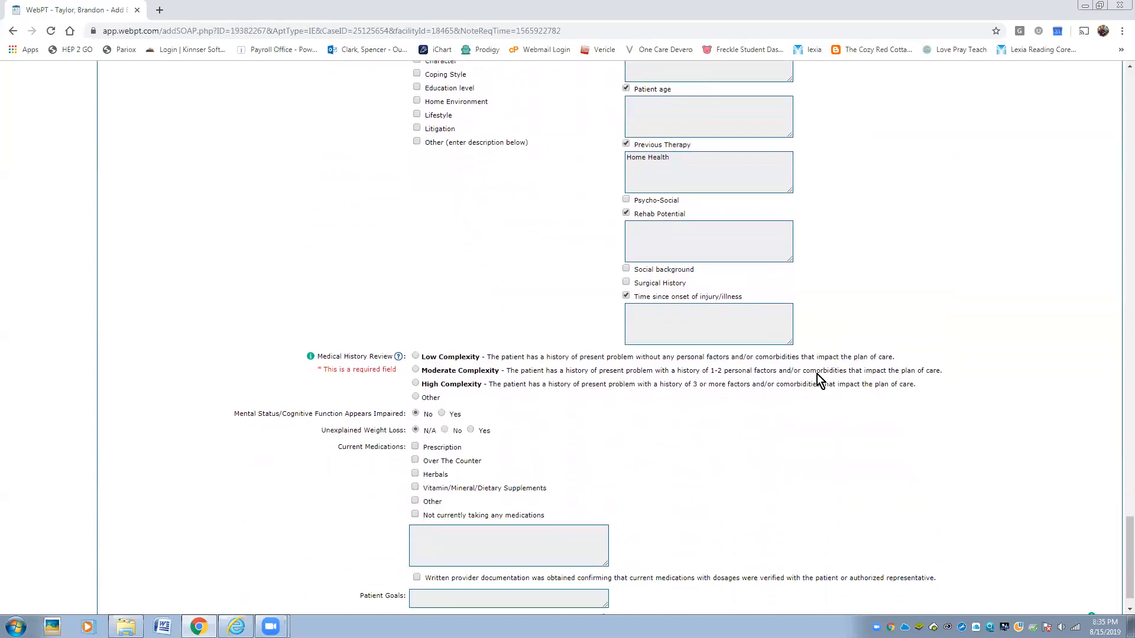
# - Rate history complexity moderate, set Patient Goals to 'Wants to be walk around the grocery store and mow his lawn.', continue to Objective
pyautogui.scroll(-1, 272, 339)
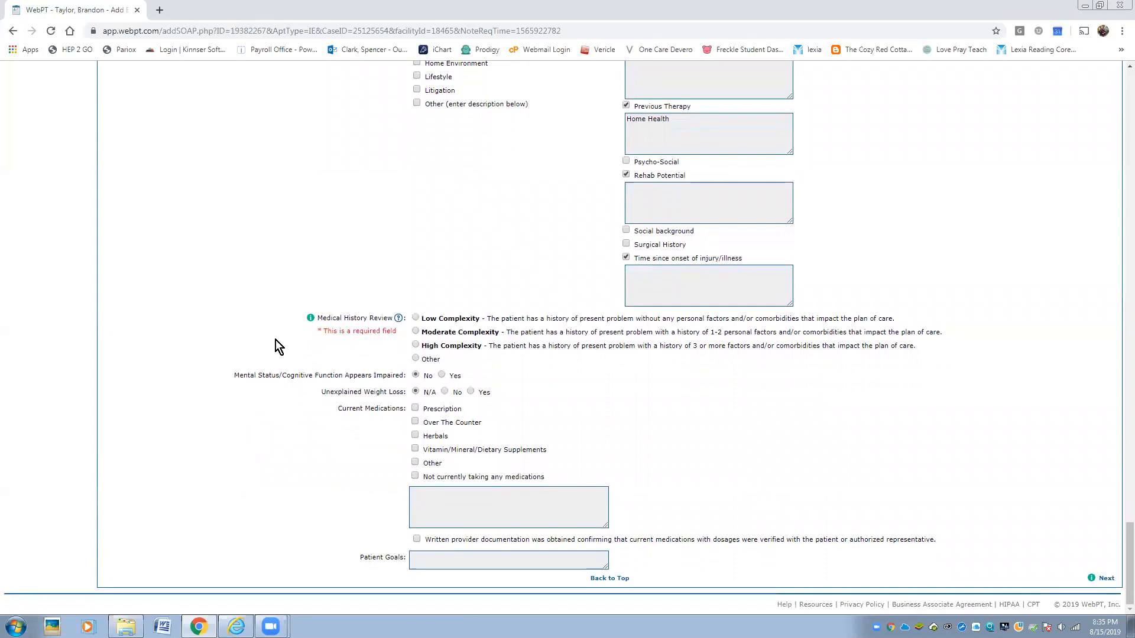
pyautogui.click(438, 334)
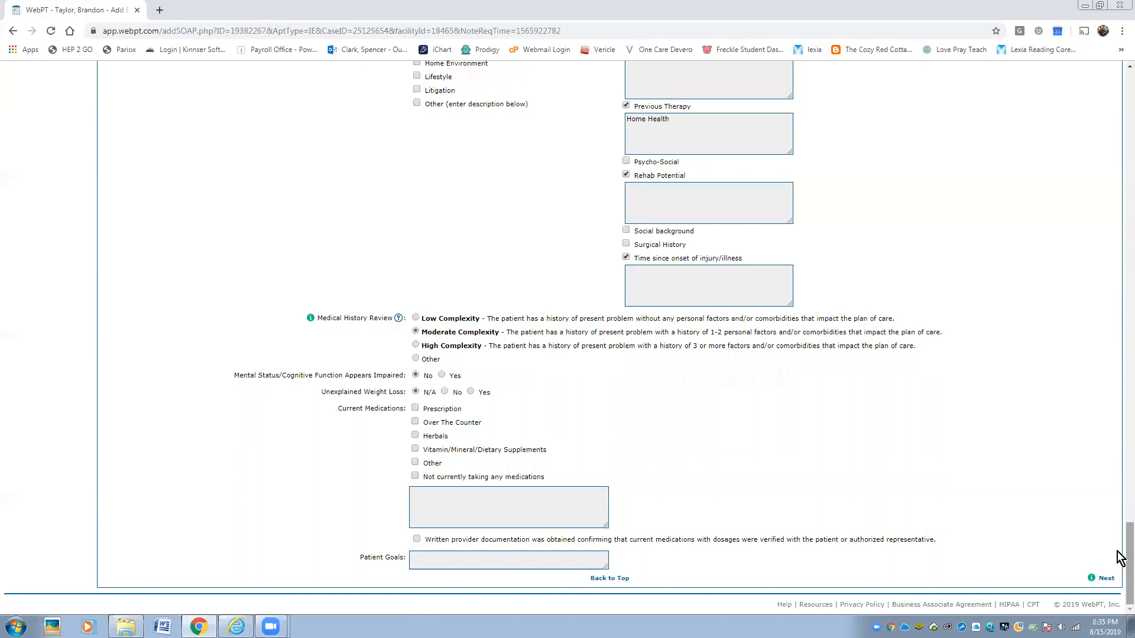
pyautogui.moveTo(1117, 551)
pyautogui.mouseDown()
pyautogui.moveTo(1117, 540)
pyautogui.moveTo(1116, 560)
pyautogui.mouseUp()
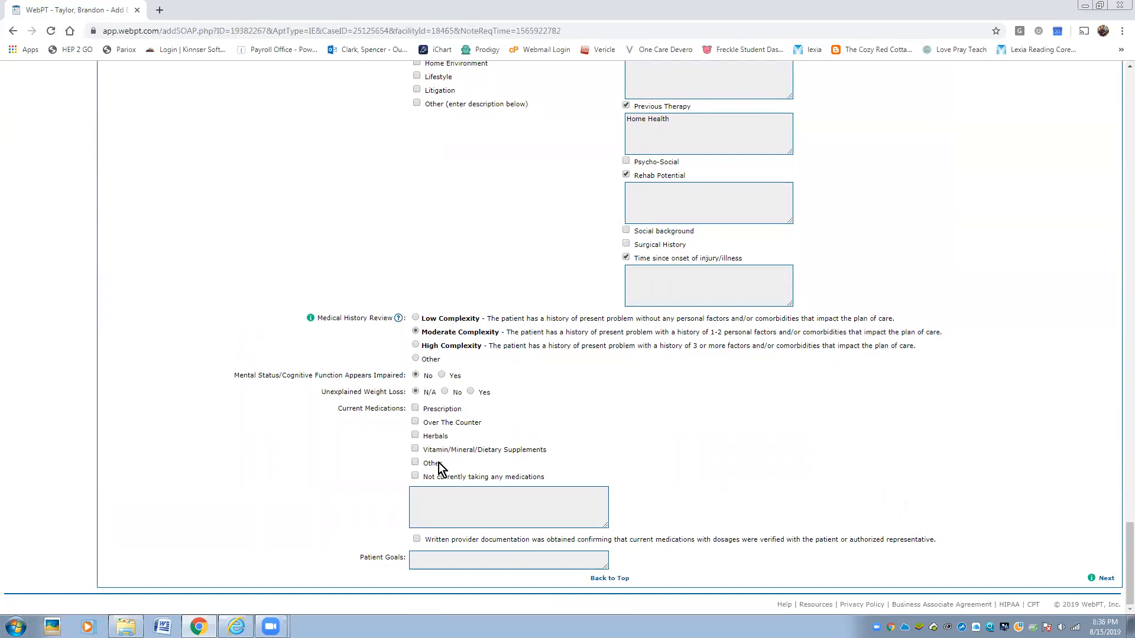
pyautogui.click(448, 556)
pyautogui.write('Wants to be walk around the grocery store and mow his lawn.')
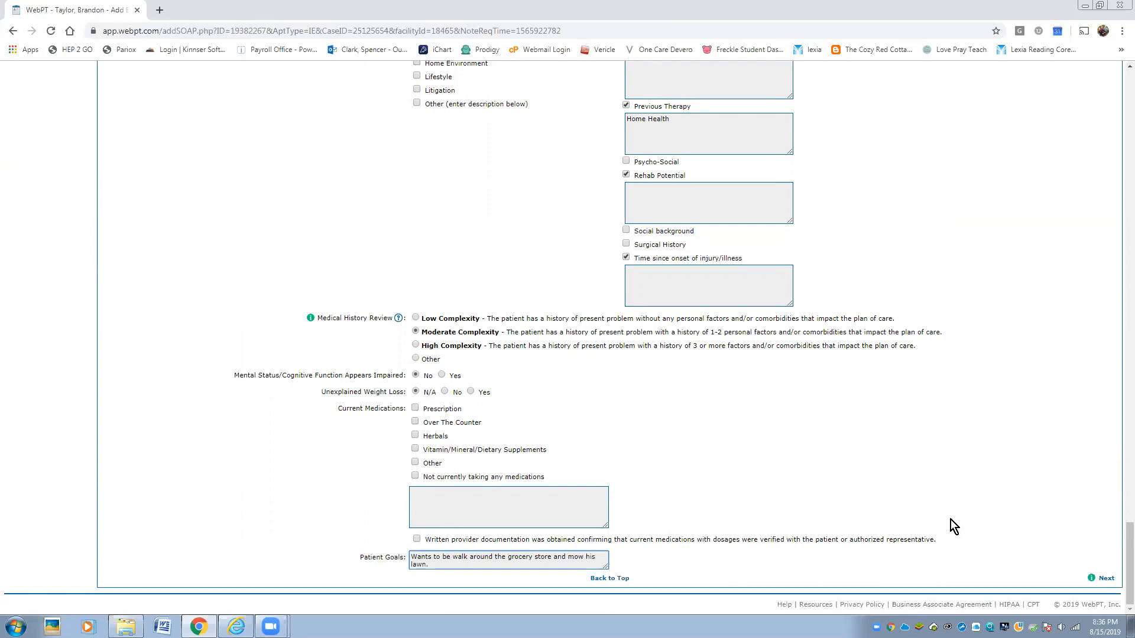
pyautogui.click(1109, 581)
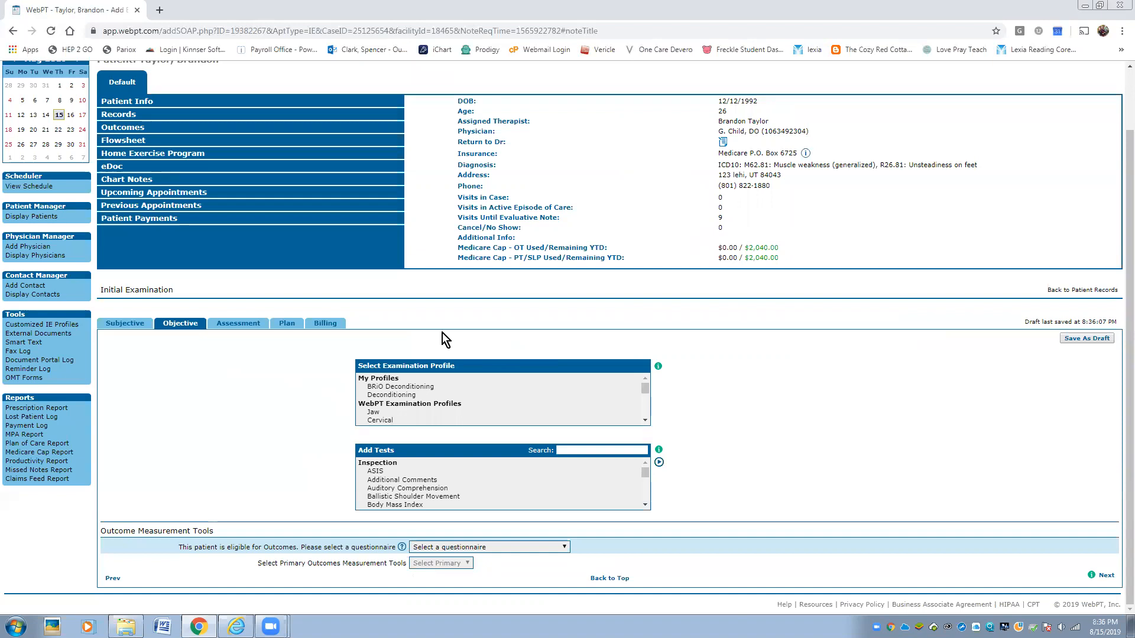
# - Load the BRiO Deconditioning examination profile, replacing the existing Objective tests
pyautogui.moveTo(644, 390)
pyautogui.mouseDown()
pyautogui.moveTo(644, 414)
pyautogui.moveTo(645, 382)
pyautogui.mouseUp()
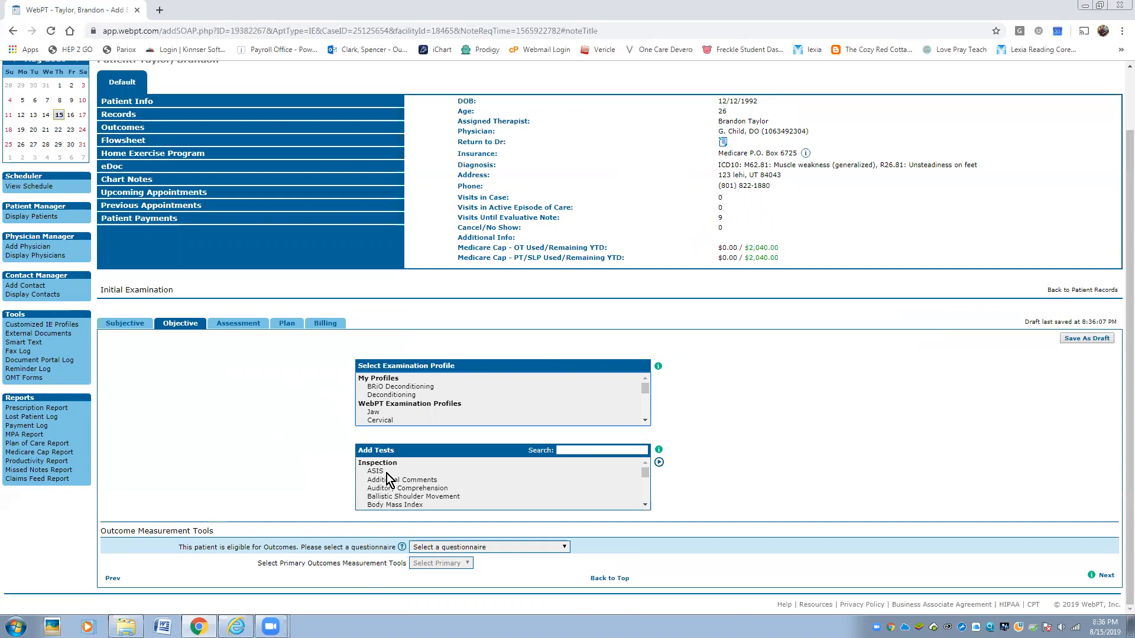
pyautogui.click(390, 388)
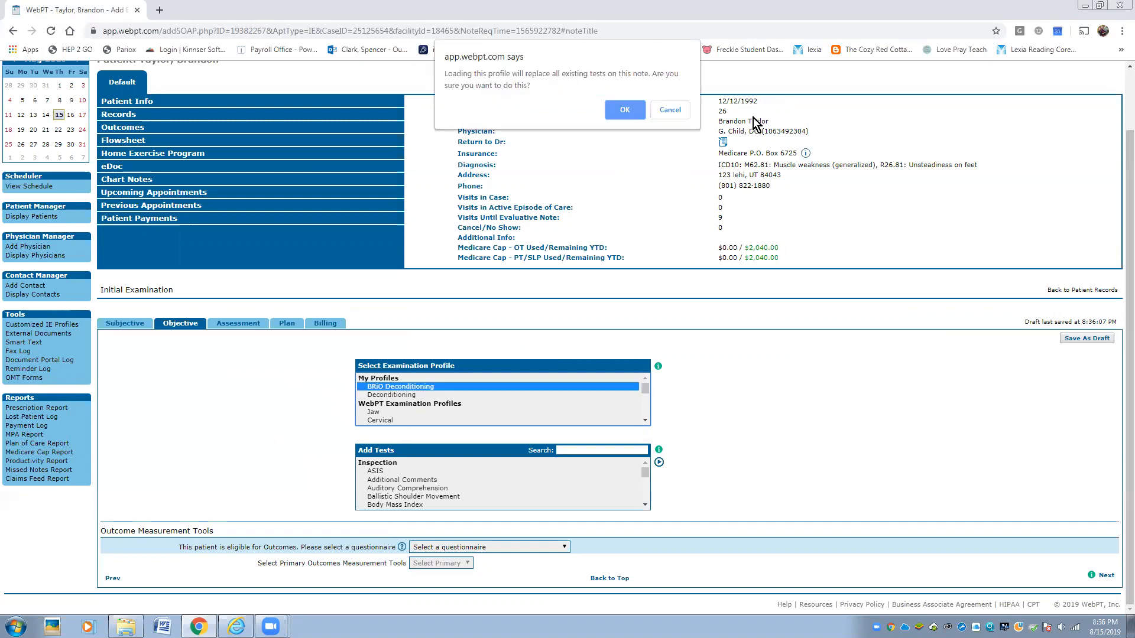
pyautogui.click(626, 111)
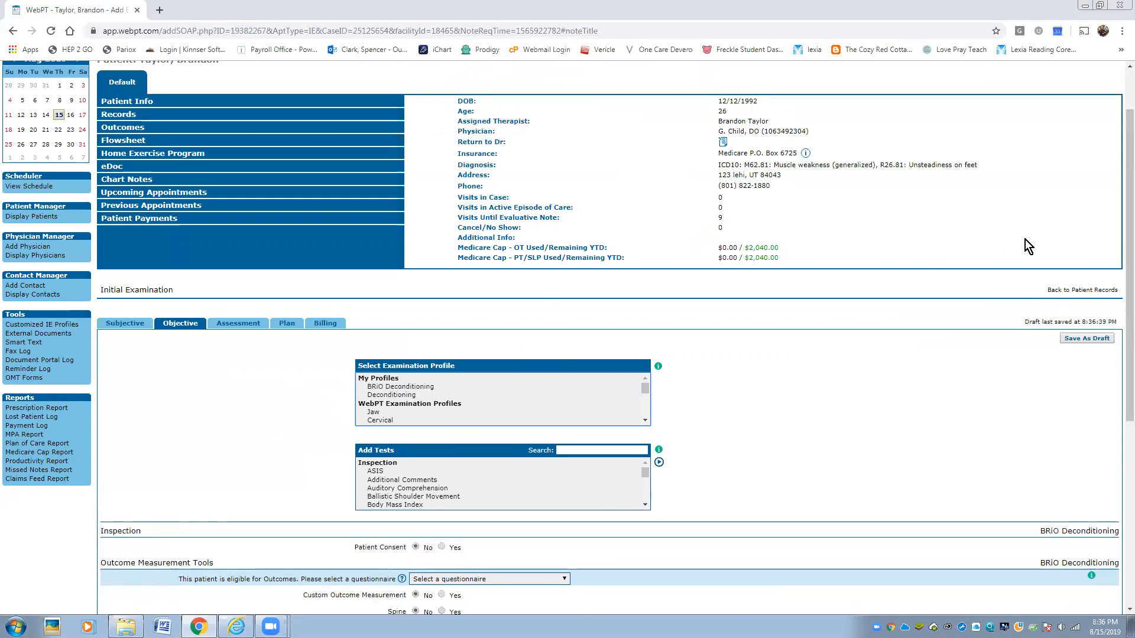
pyautogui.moveTo(1120, 166); pyautogui.dragTo(1120, 307)
# - Mark patient consent Yes and add a custom '30 Second Sit to Stand' outcome scored 5
pyautogui.click(442, 310)
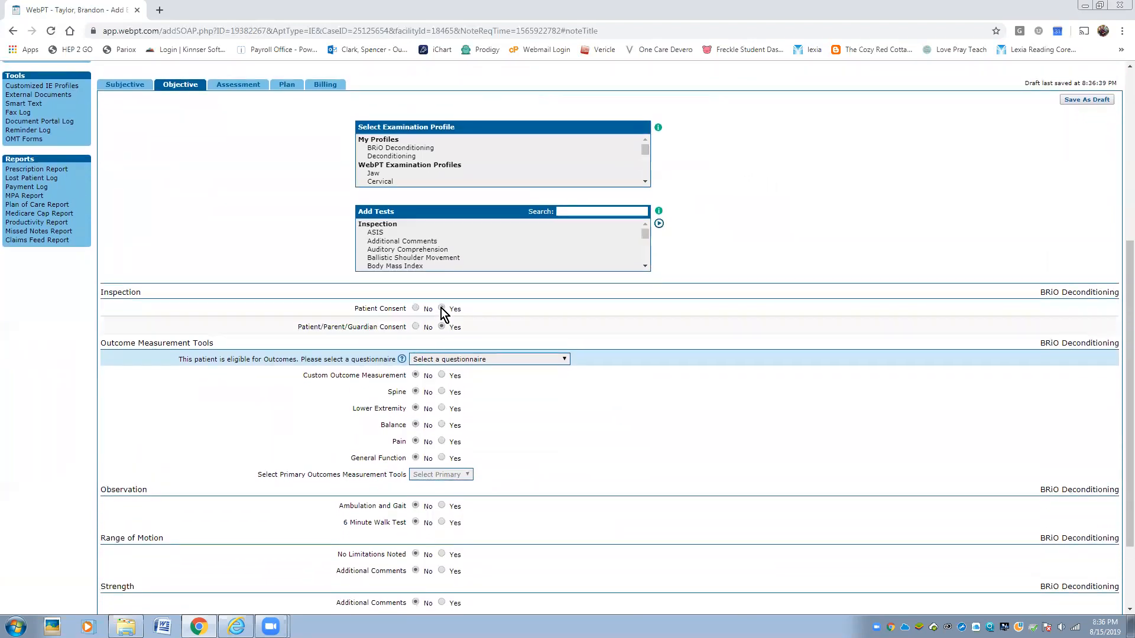
pyautogui.scroll(-2, 448, 361)
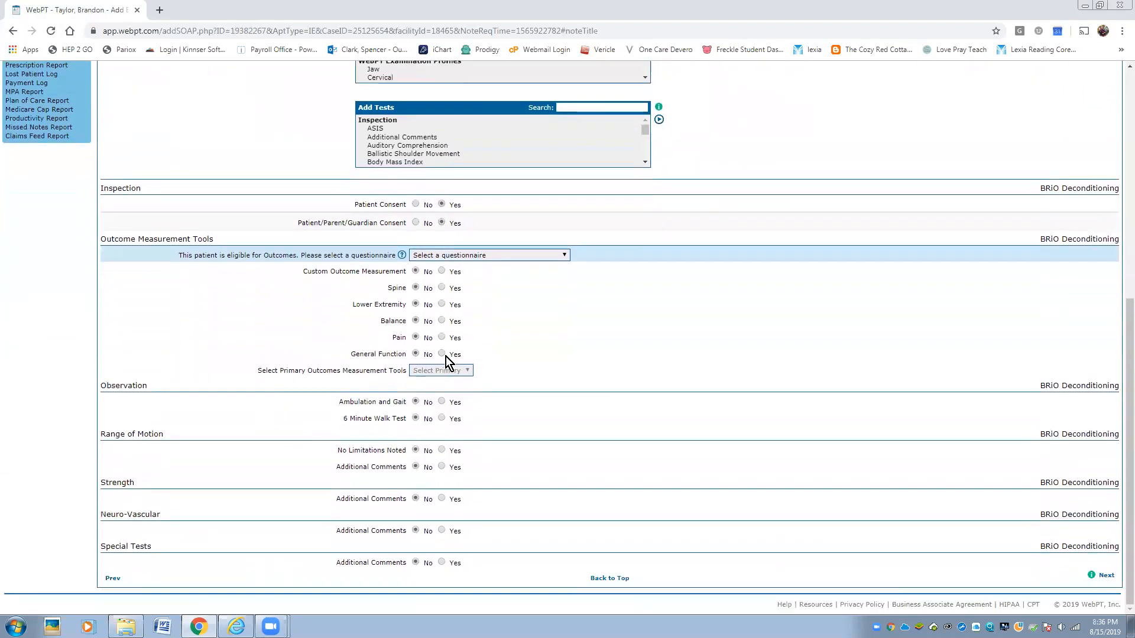
pyautogui.click(442, 271)
pyautogui.click(426, 292)
pyautogui.write('3')
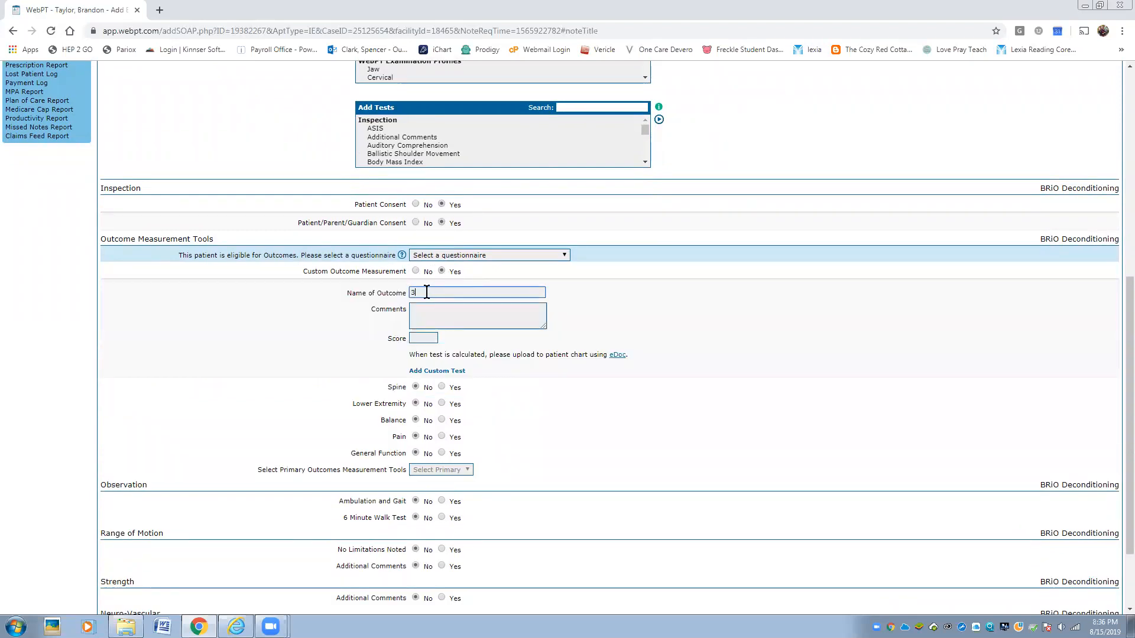
pyautogui.write('0 Second Sit to Stand')
pyautogui.click(417, 338)
pyautogui.write('5')
# - Enable Balance outcomes and record a Berg score of 39
pyautogui.scroll(-2, 675, 384)
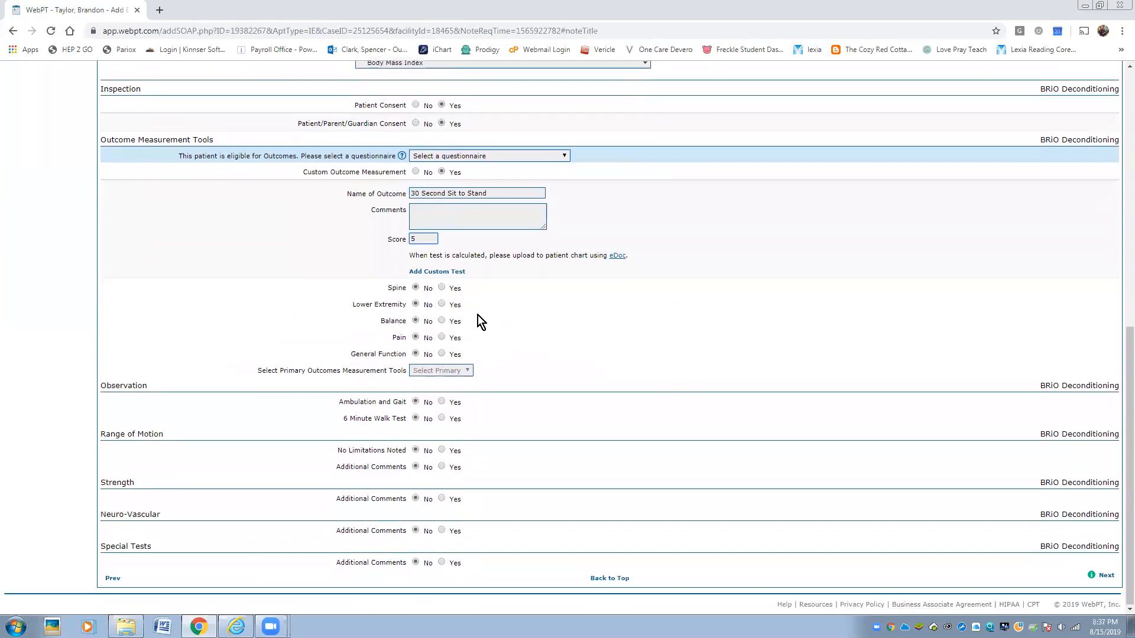
pyautogui.click(441, 321)
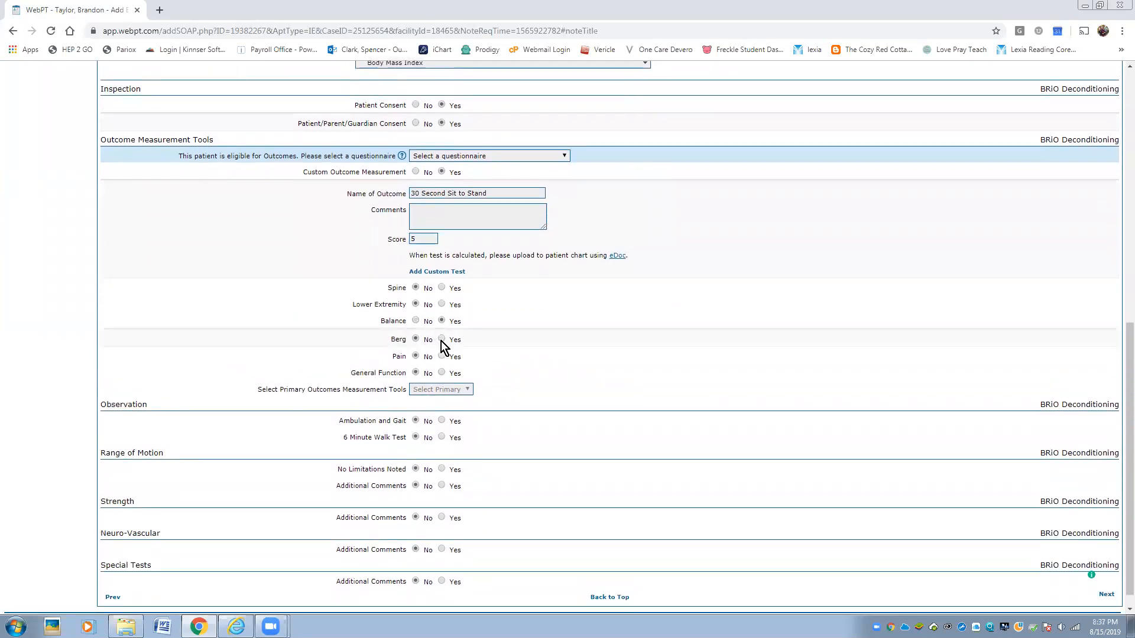
pyautogui.click(441, 338)
pyautogui.click(422, 358)
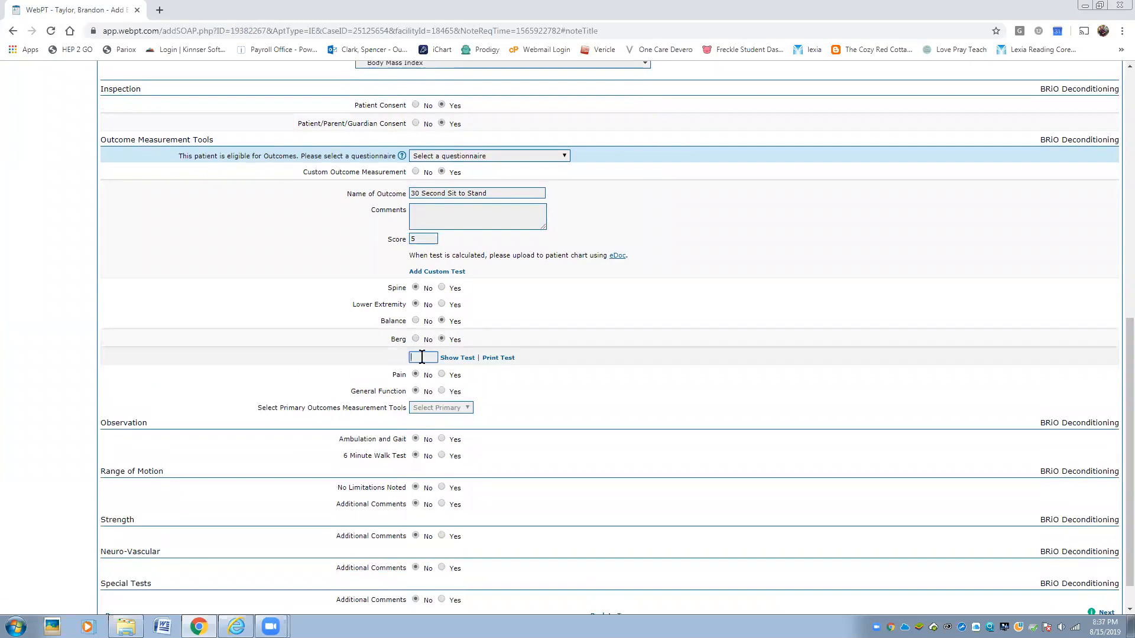
pyautogui.write('39')
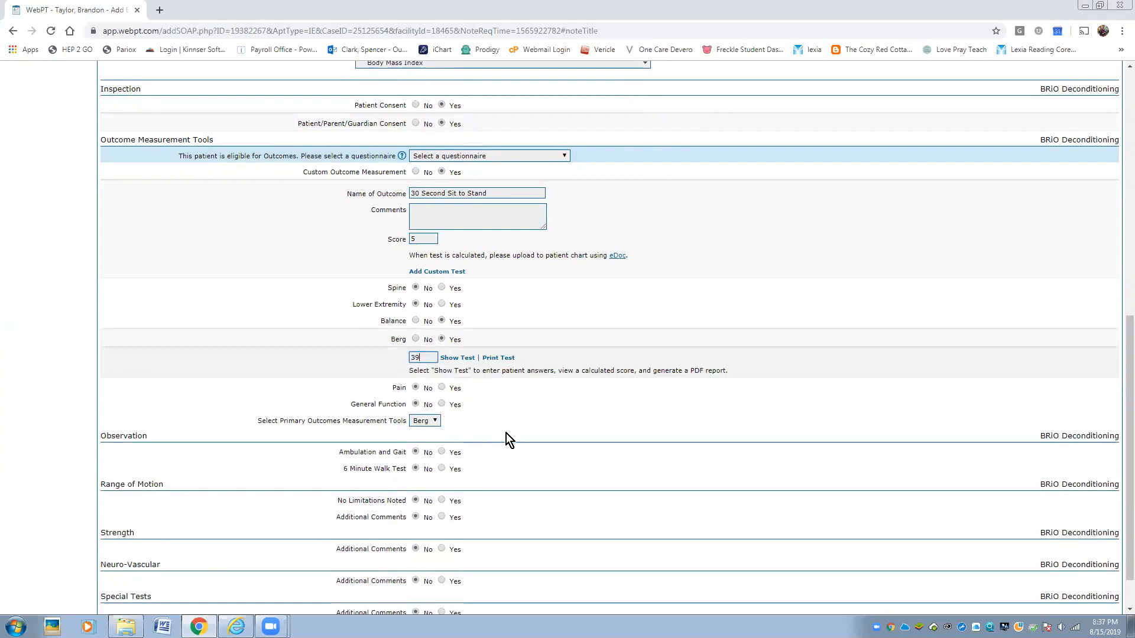
# - Review the full Berg test items, leaving Lower Extremity and Pain measures unselected
pyautogui.click(458, 358)
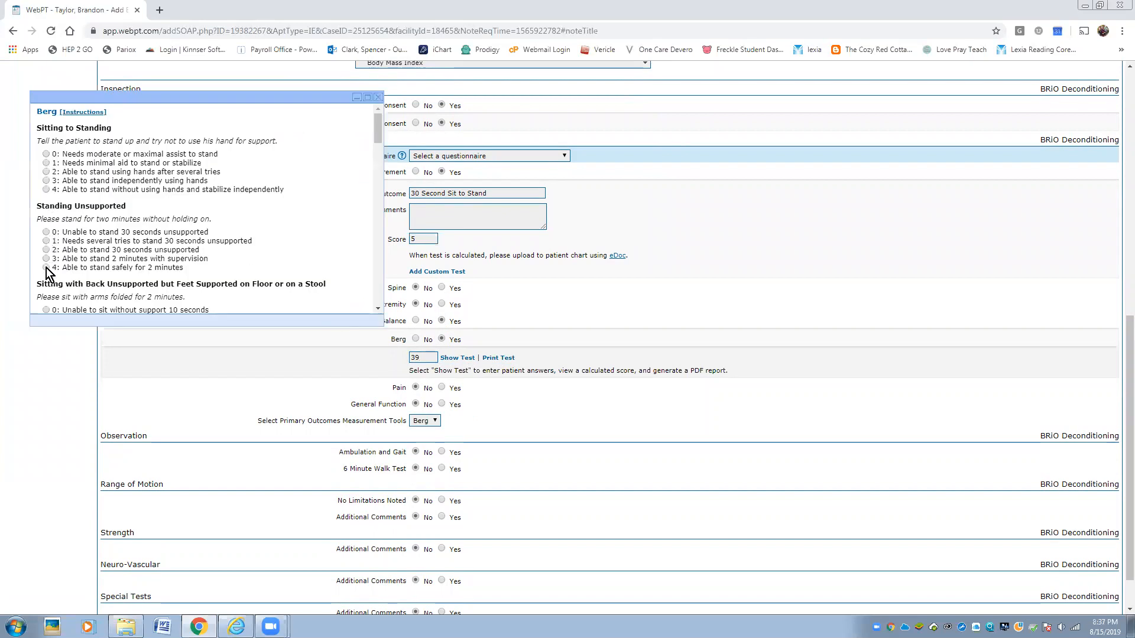
pyautogui.click(378, 98)
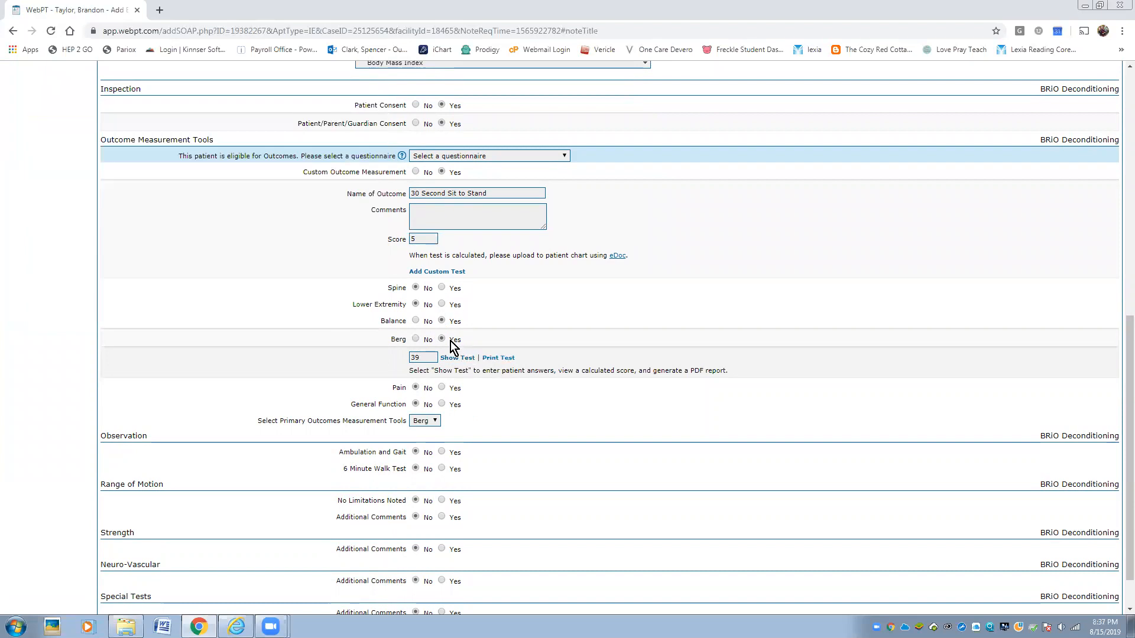
pyautogui.click(441, 304)
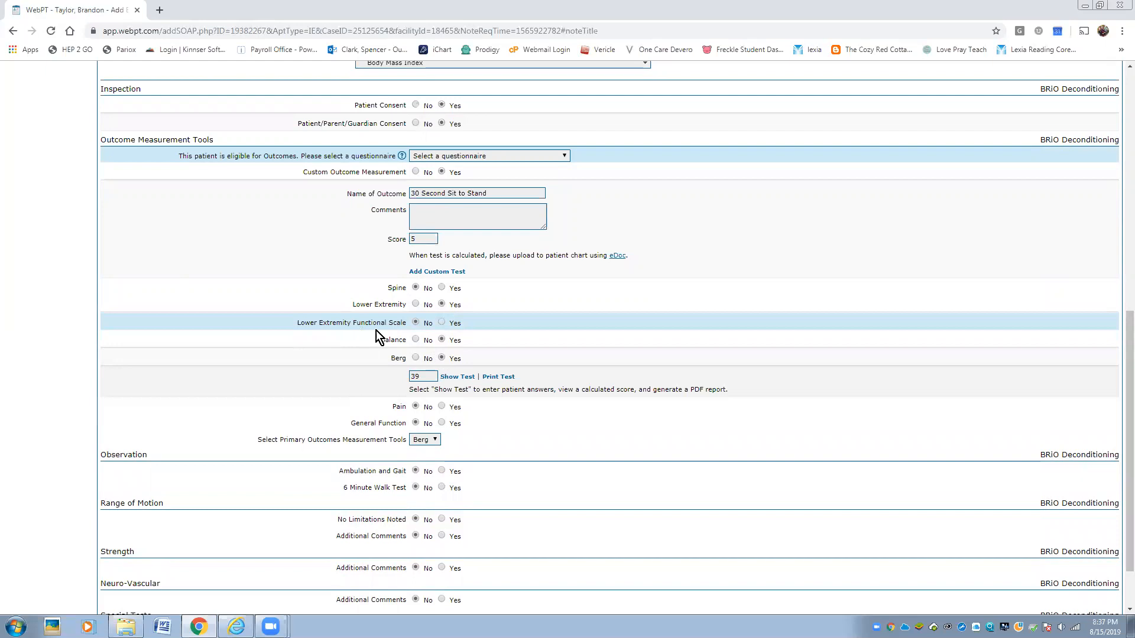
pyautogui.click(415, 304)
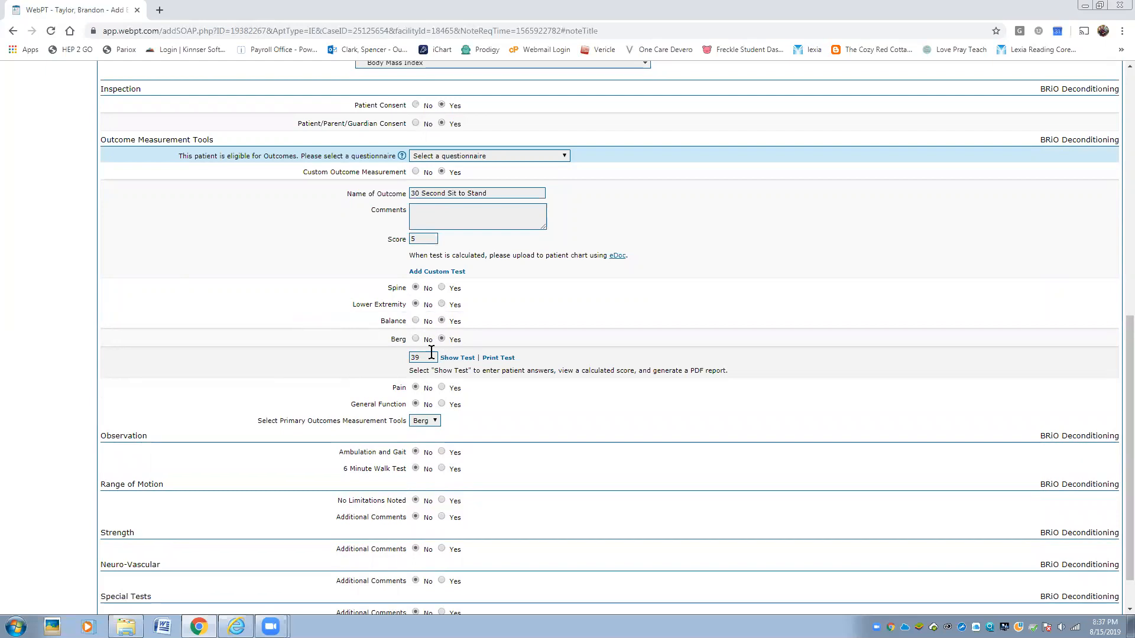
pyautogui.scroll(-1, 447, 420)
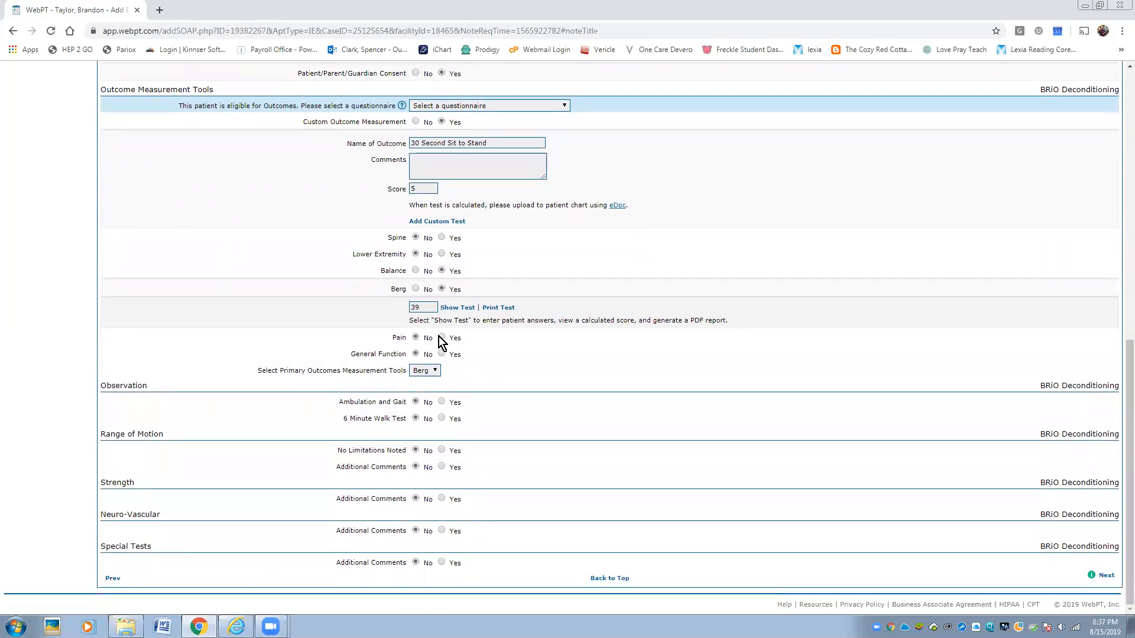
pyautogui.click(441, 338)
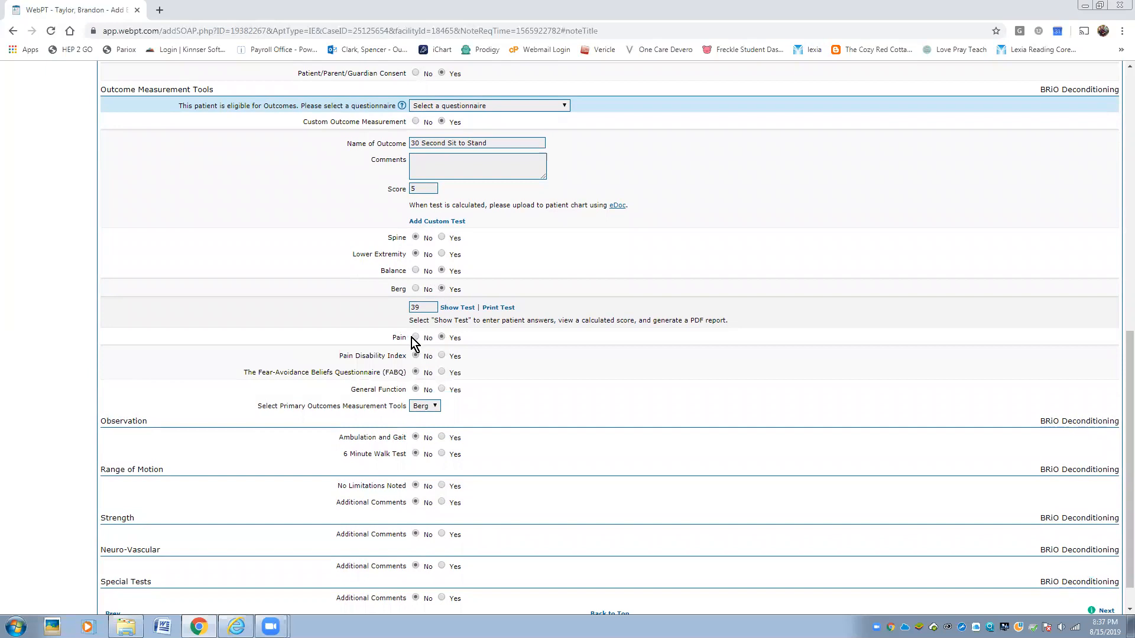
pyautogui.click(413, 337)
# - Enable General Function and record a Timed Up and Go done alone in 22 seconds
pyautogui.click(442, 353)
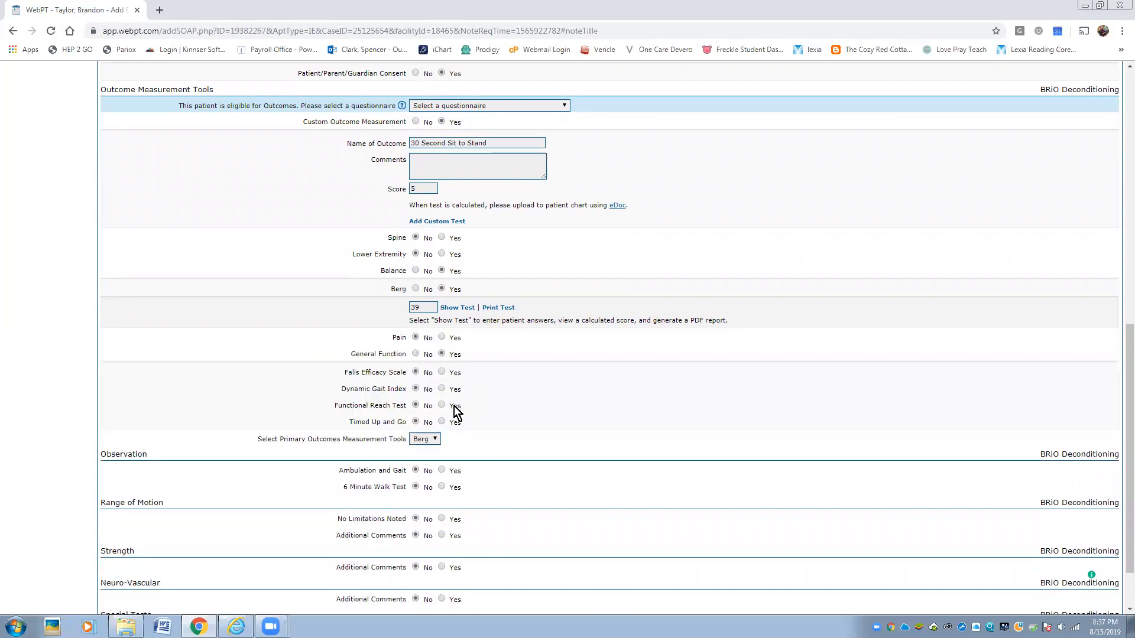
pyautogui.scroll(-1, 454, 409)
pyautogui.scroll(-1, 454, 410)
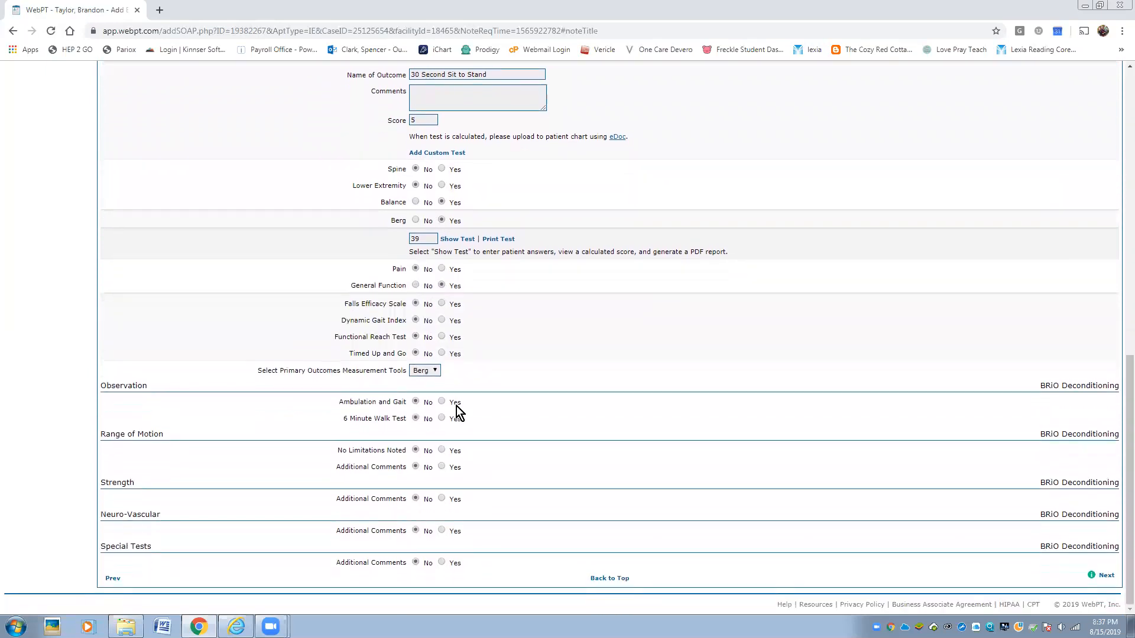
pyautogui.click(441, 353)
pyautogui.click(441, 371)
pyautogui.click(417, 389)
pyautogui.write('22')
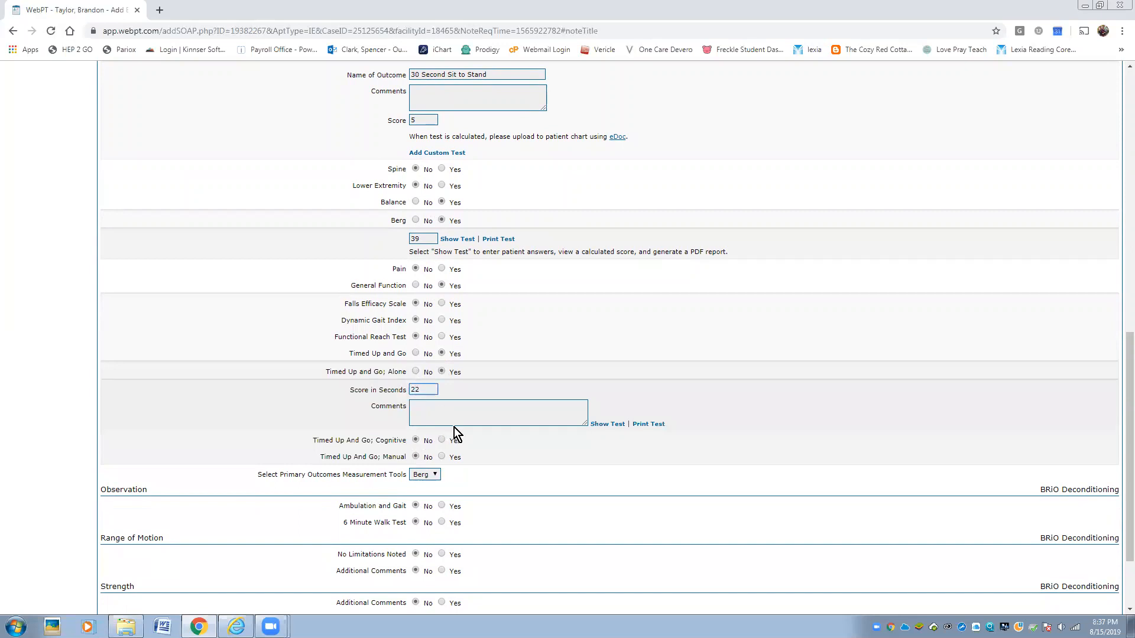
# - Add a Functional Reach of 7 inches and keep Berg as the primary outcome tool
pyautogui.click(441, 337)
pyautogui.click(423, 355)
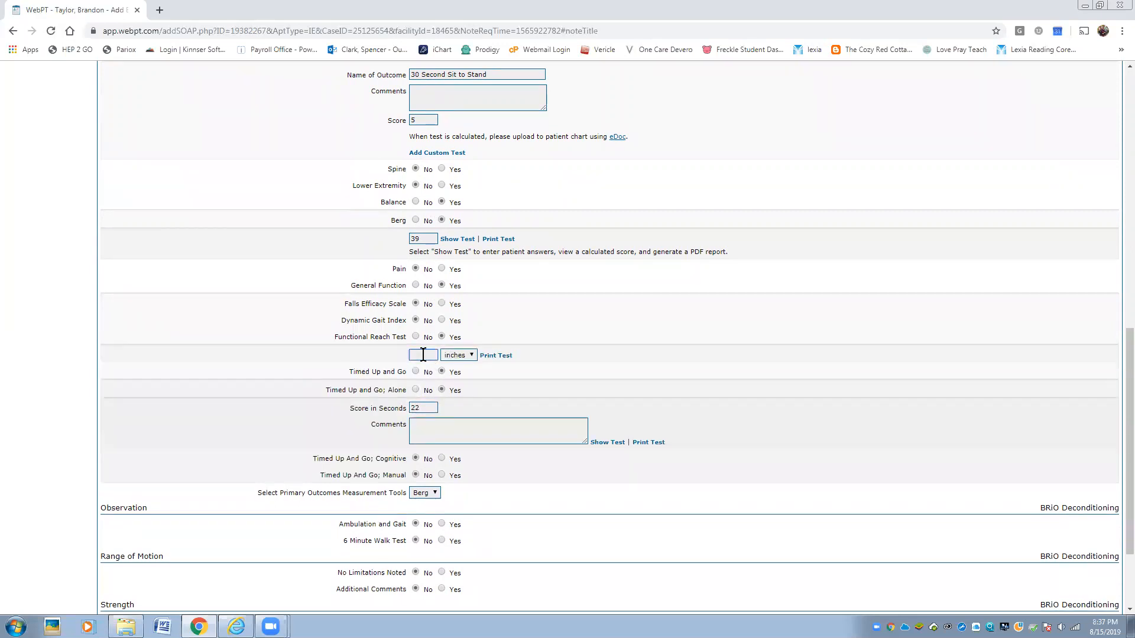
pyautogui.write('7')
pyautogui.scroll(-2, 467, 409)
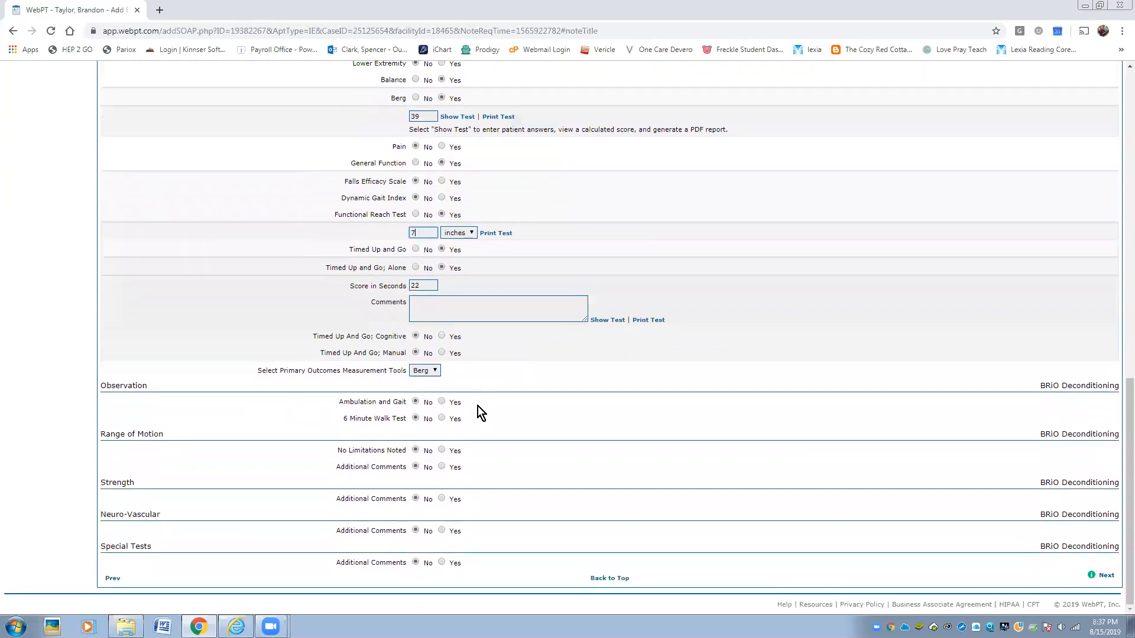
pyautogui.click(434, 371)
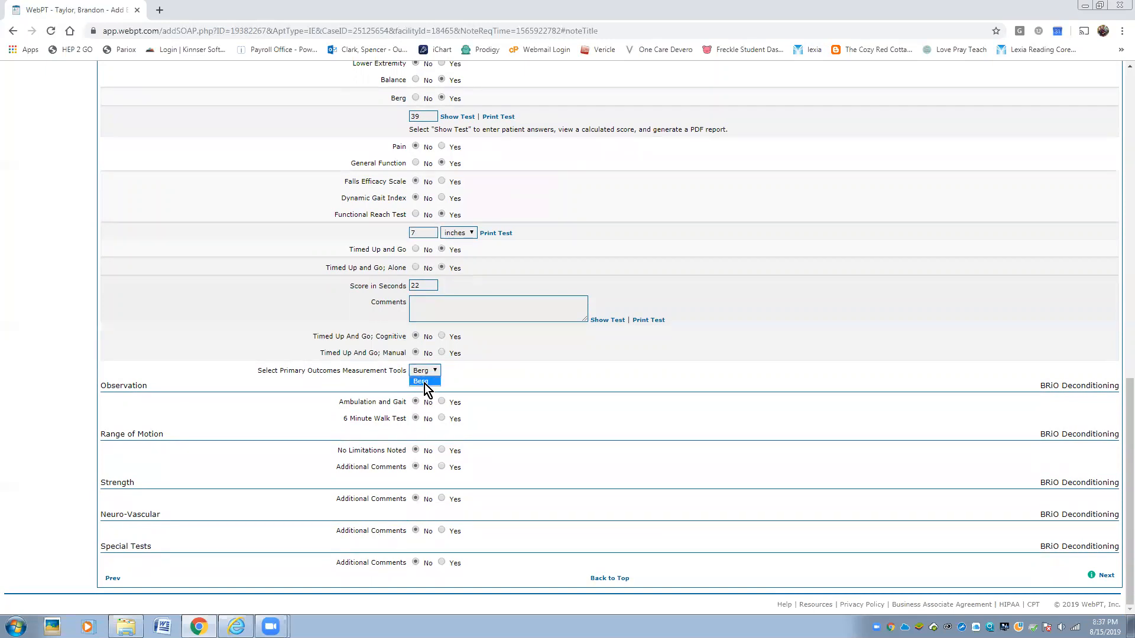
pyautogui.click(434, 381)
# - Record gait comments '230 ft, FWW, CGA, LOB x3' and strength '4/5 BUE and BLE'
pyautogui.click(441, 402)
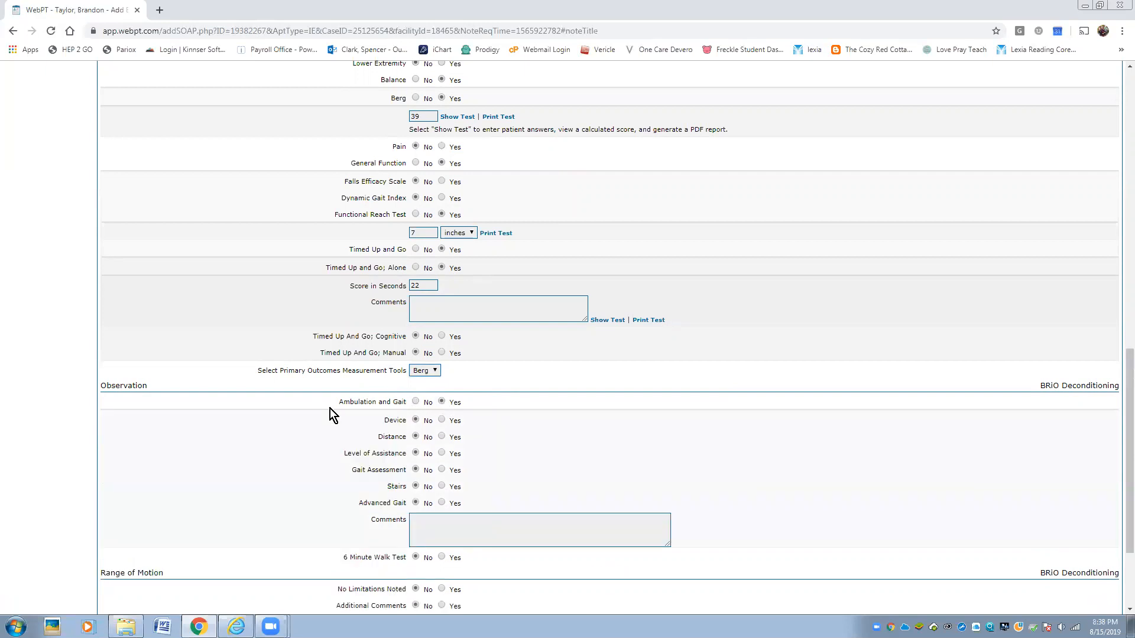
pyautogui.click(427, 524)
pyautogui.write('230 ft, FWW, CGA, LOB x3')
pyautogui.scroll(-3, 434, 514)
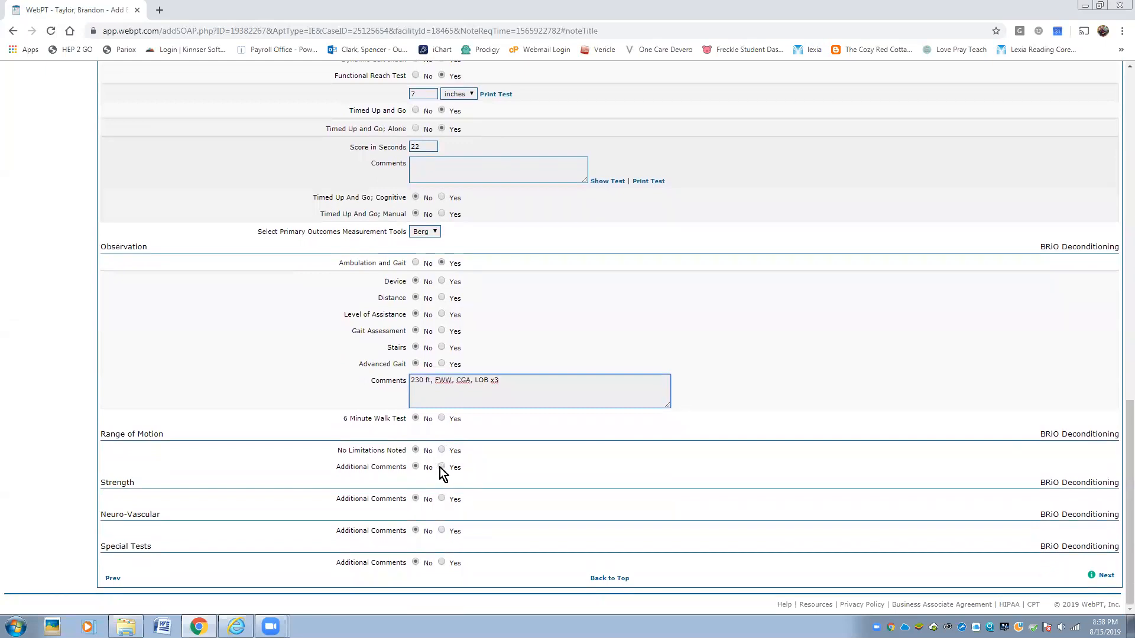
pyautogui.click(441, 500)
pyautogui.click(434, 515)
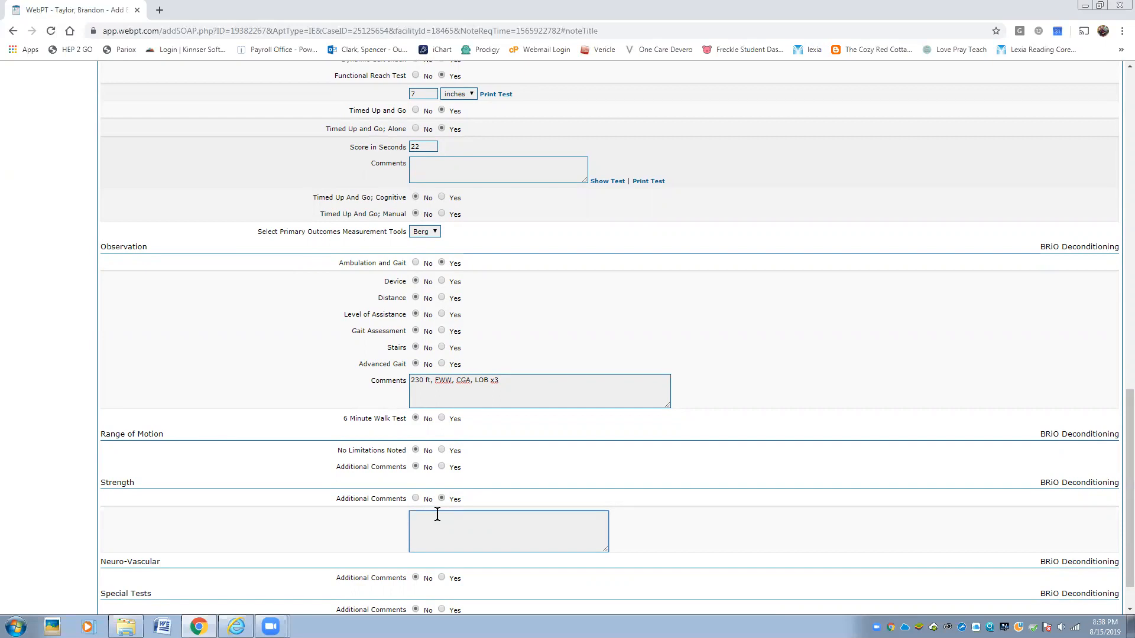
pyautogui.write('4/5 BUE and BLE')
# - Note 'Faber + R' under Special Tests and continue to the Assessment section
pyautogui.scroll(-1, 438, 518)
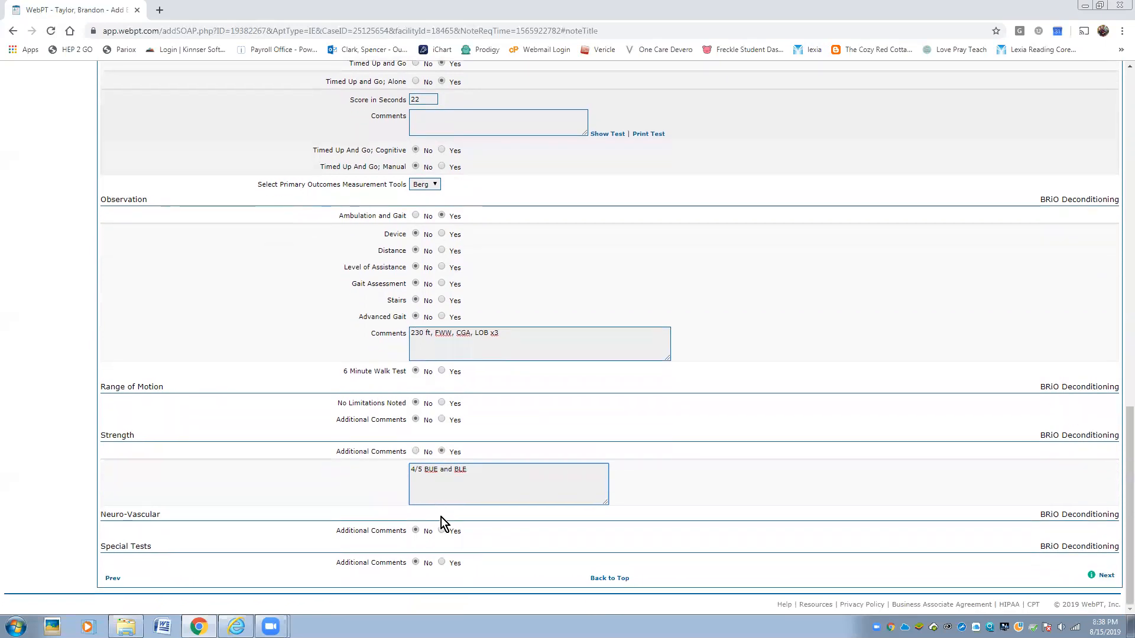
pyautogui.click(441, 563)
pyautogui.scroll(-1, 570, 463)
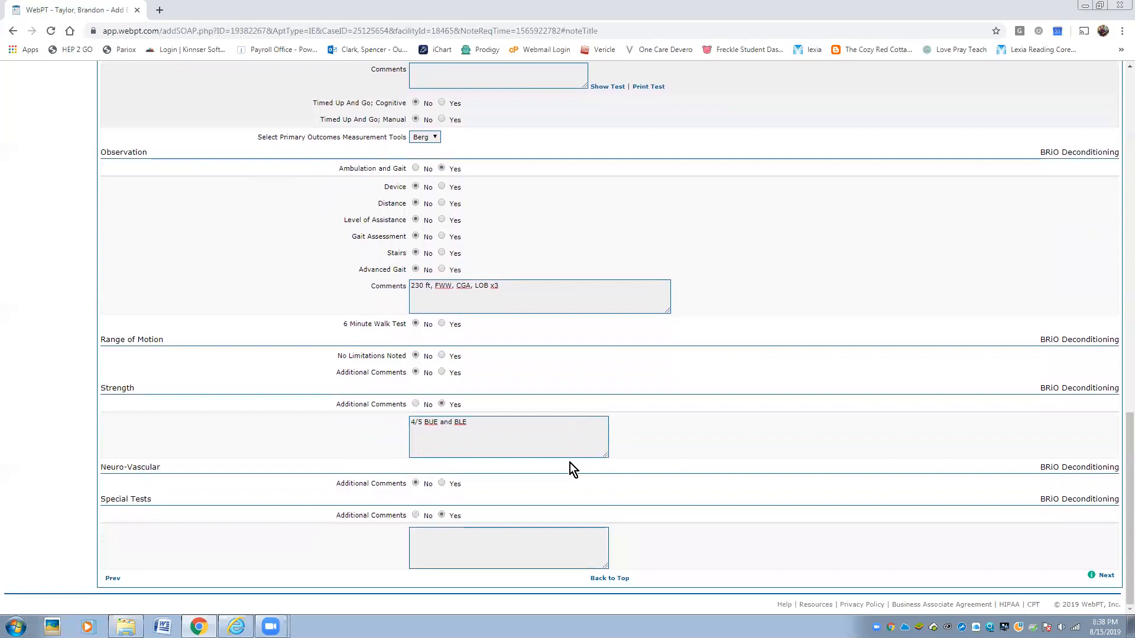
pyautogui.click(424, 533)
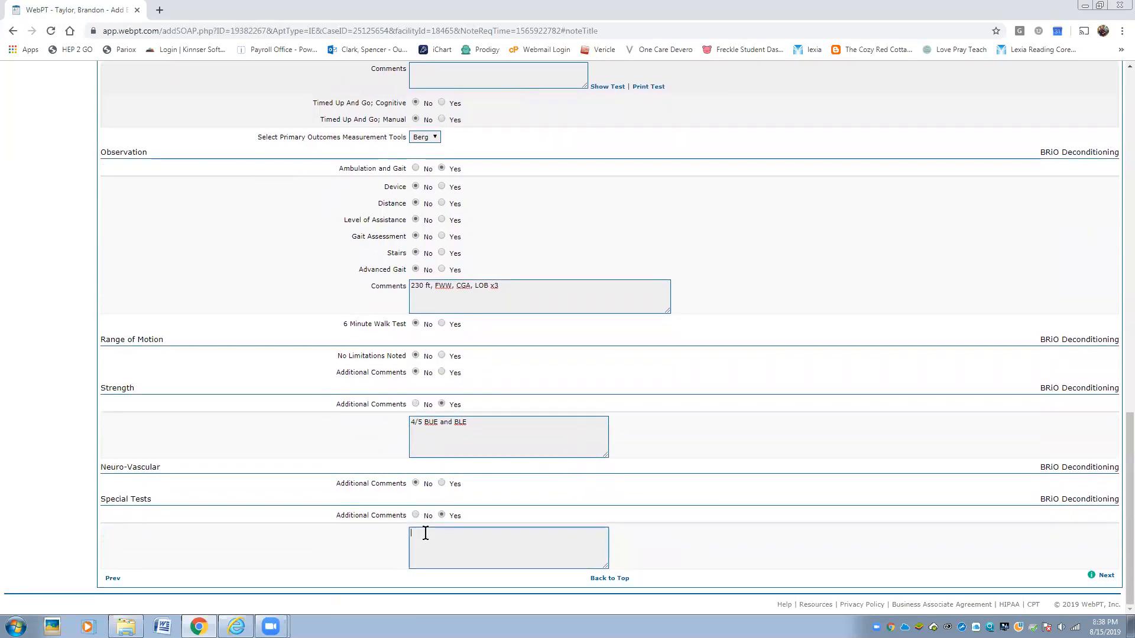
pyautogui.write('Faber + R')
pyautogui.click(1106, 577)
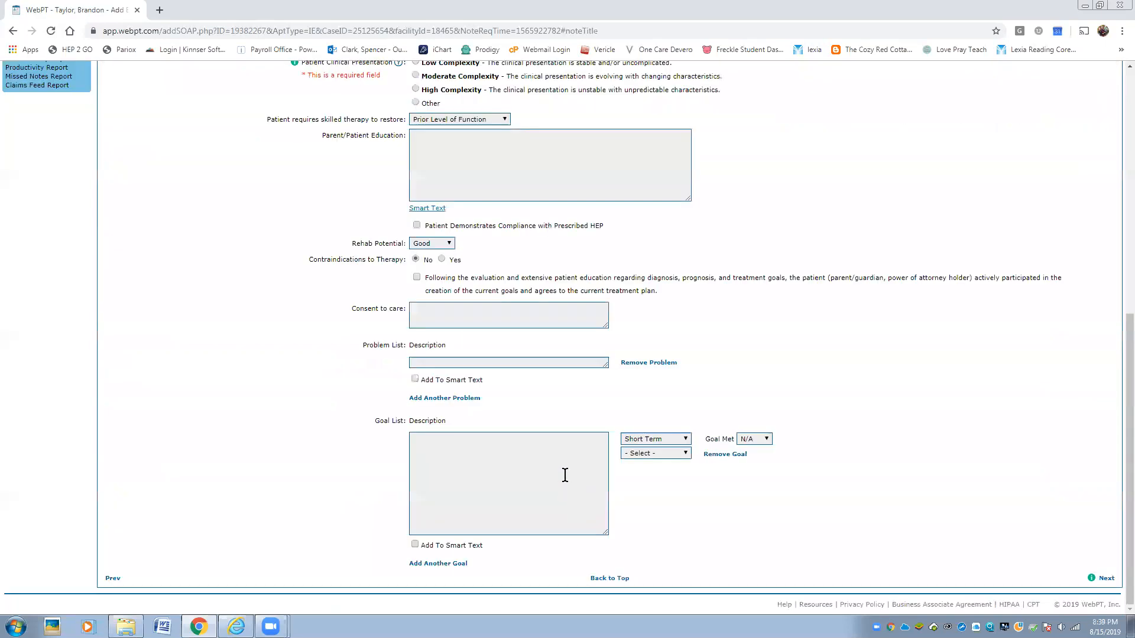
# - Insert the Smart Text lumbar spine paragraph on disc disease, radiculopathy and deconditioning into Assessment/Diagnosis
pyautogui.scroll(6, 566, 476)
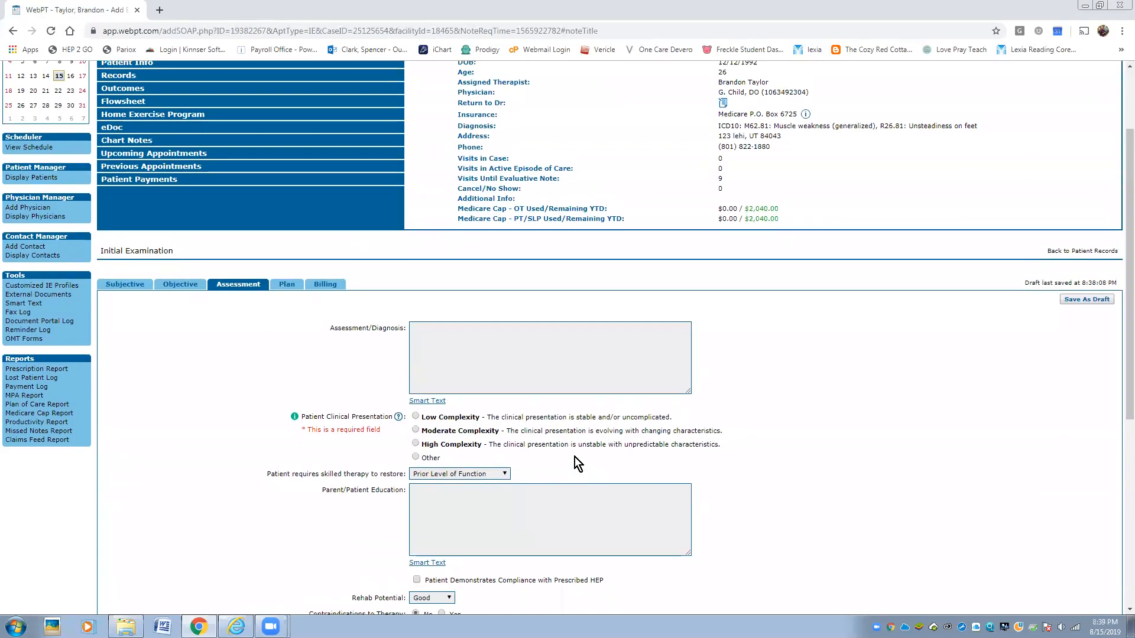
pyautogui.click(421, 402)
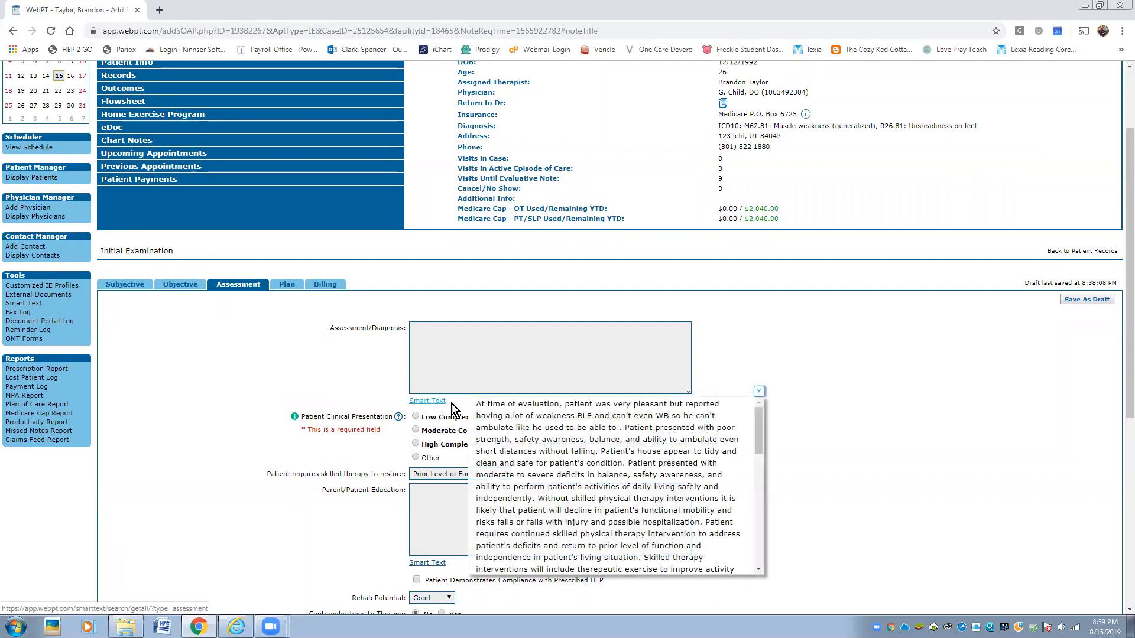
pyautogui.scroll(-2, 518, 424)
pyautogui.scroll(-3, 519, 425)
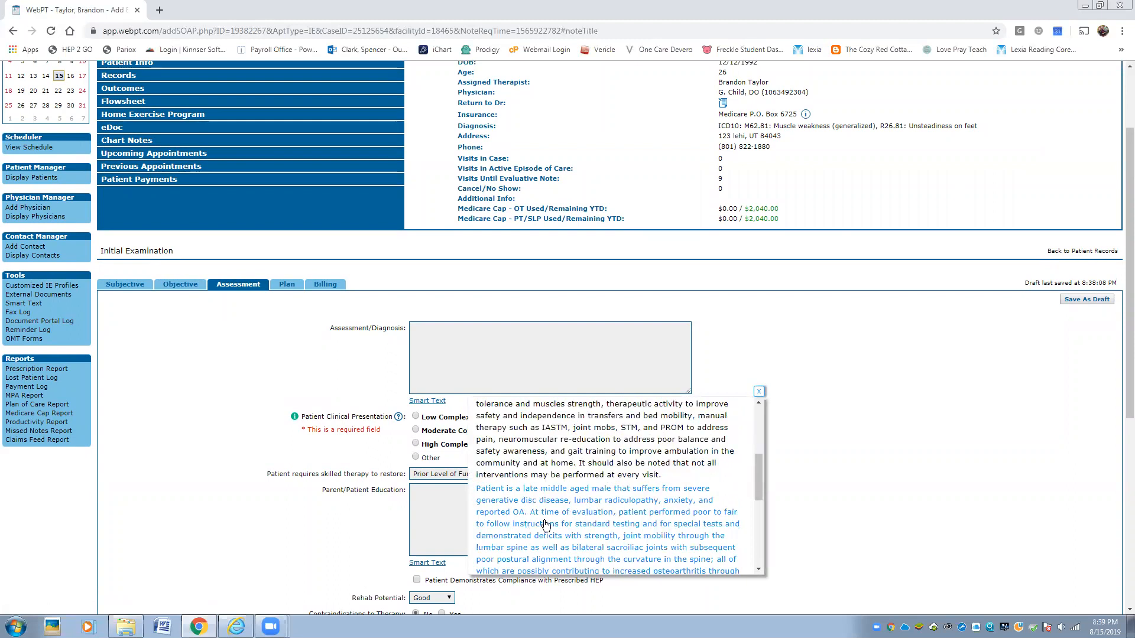
pyautogui.scroll(-1, 584, 519)
pyautogui.scroll(3, 584, 519)
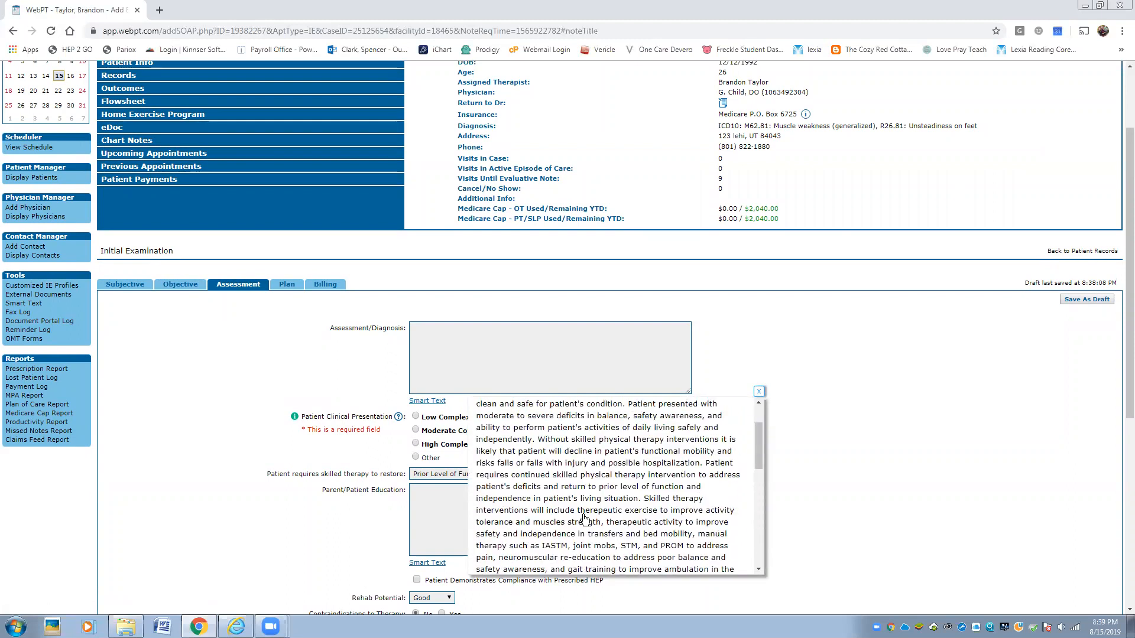
pyautogui.scroll(-5, 592, 448)
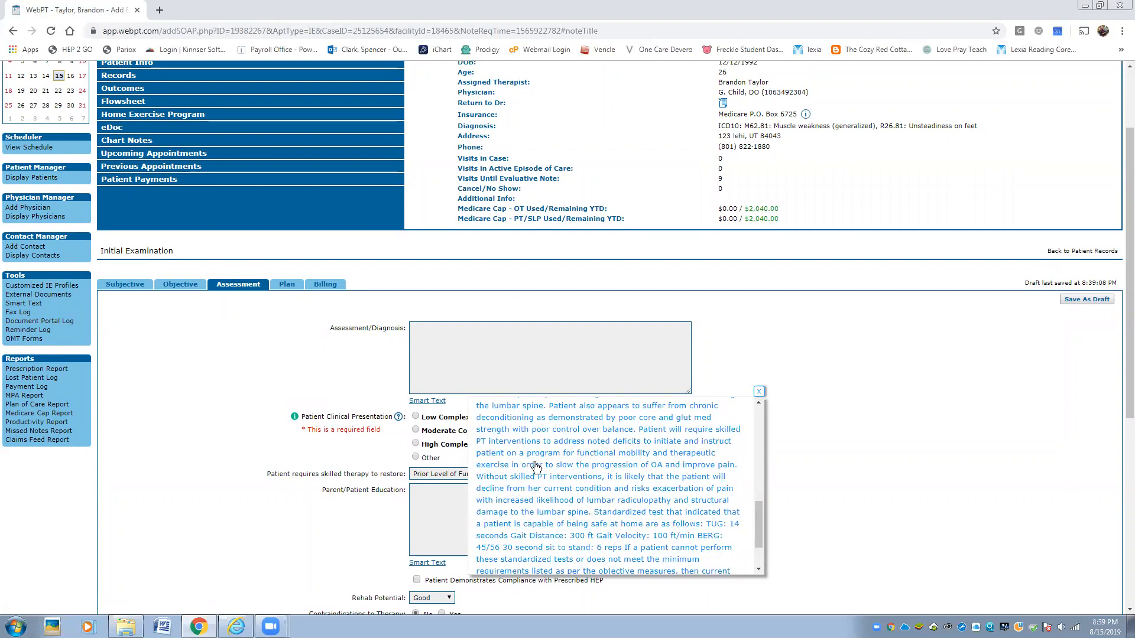
pyautogui.click(535, 468)
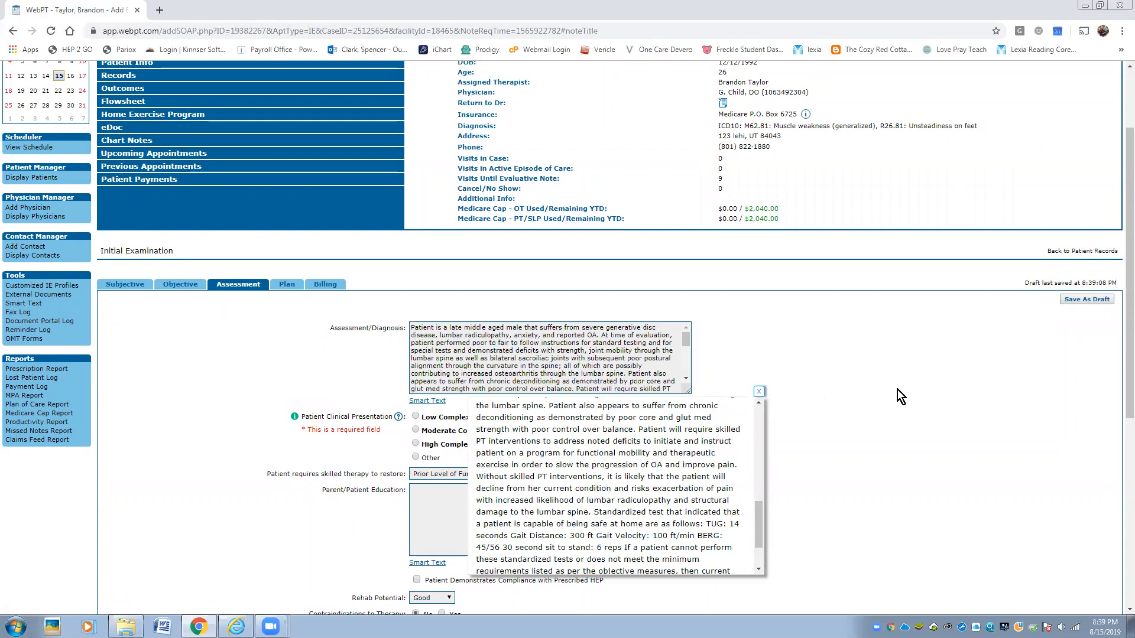
pyautogui.click(758, 392)
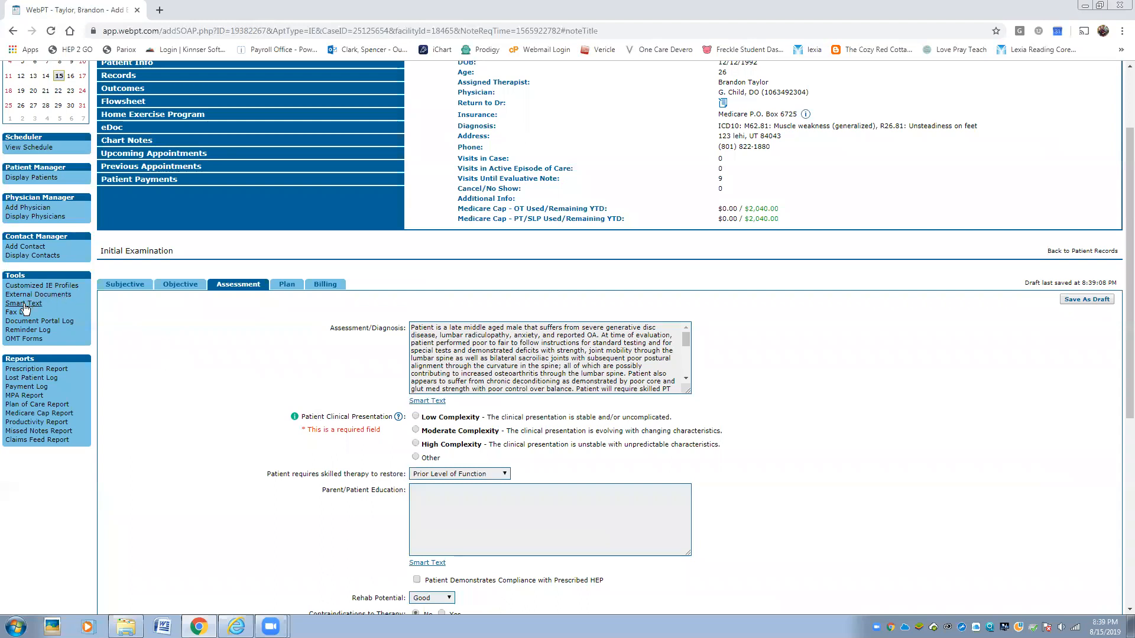
# - Rate the presentation Moderate Complexity, insert the patient education Smart Text, and enter the consent statement
pyautogui.scroll(-2, 497, 409)
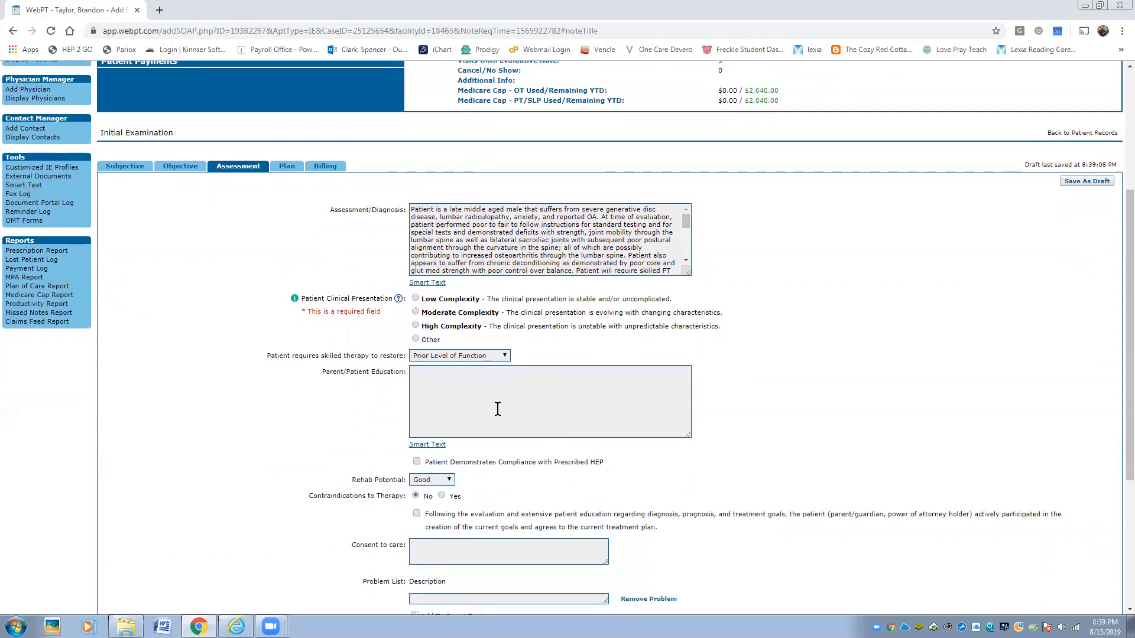
pyautogui.click(433, 315)
pyautogui.click(426, 449)
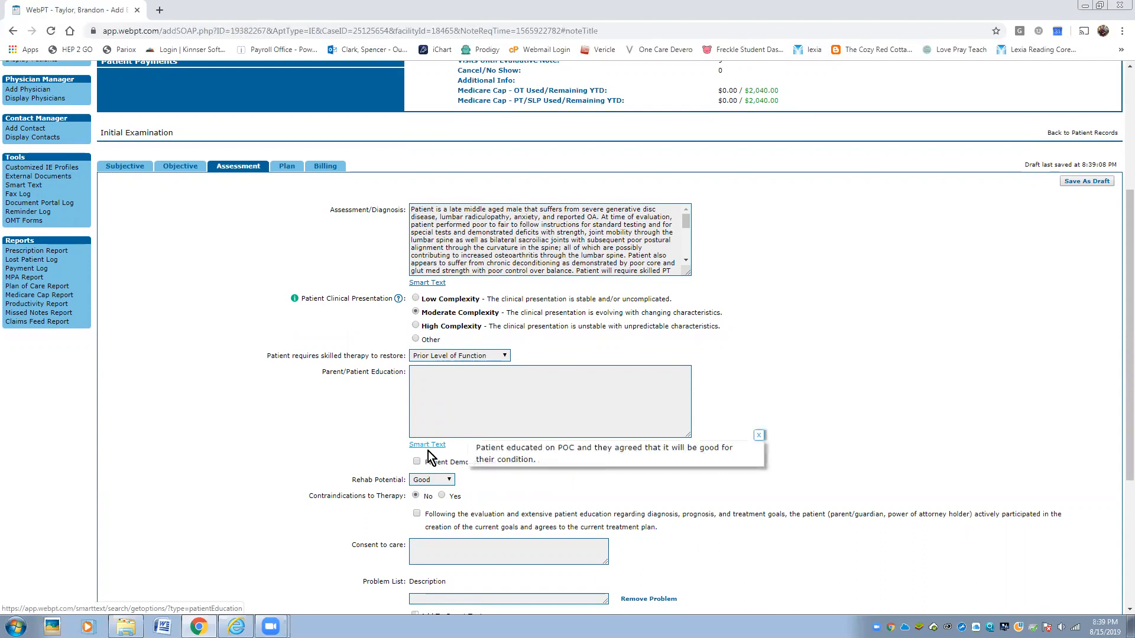
pyautogui.click(488, 454)
pyautogui.scroll(-4, 587, 437)
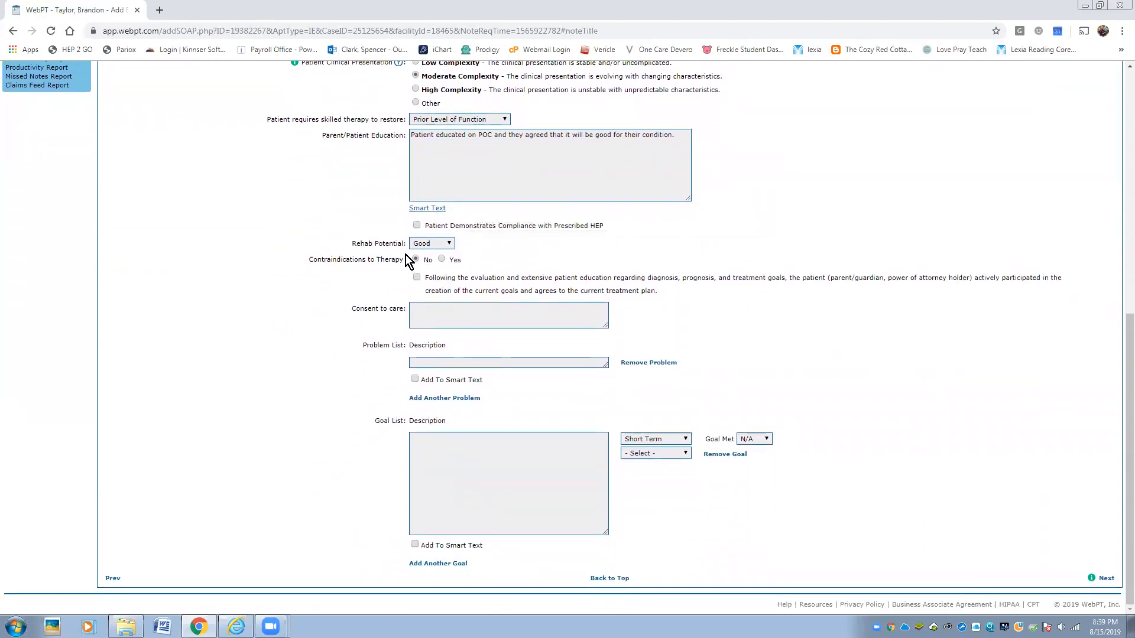
pyautogui.click(424, 314)
pyautogui.write('Pateint')
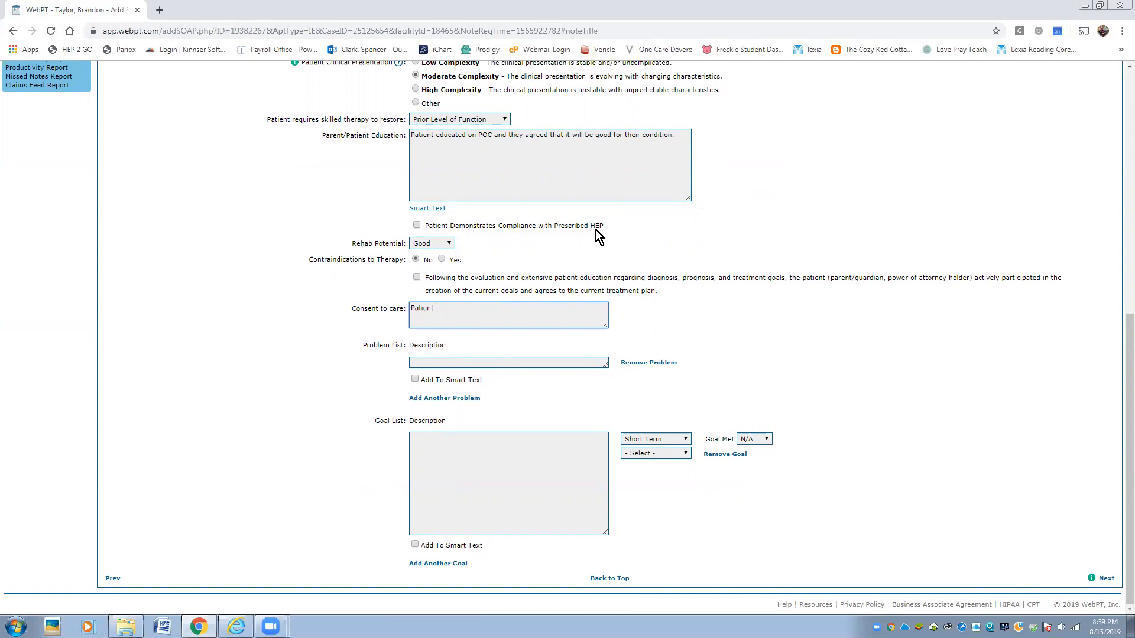
pyautogui.write(' agreed that the POC will be good for his cond')
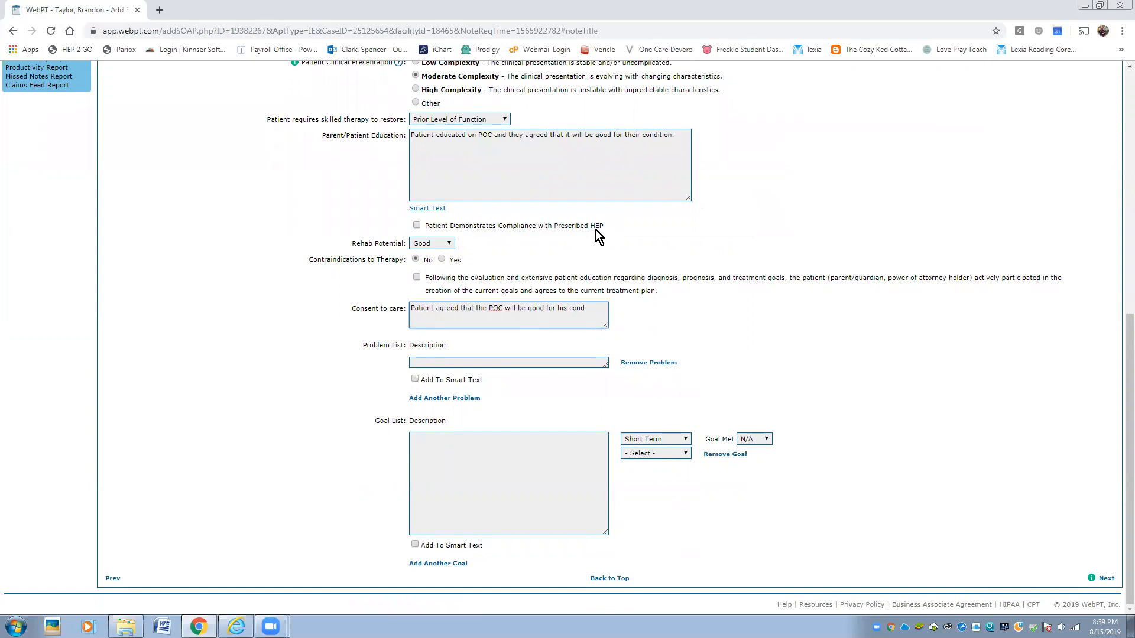
pyautogui.write('ition.')
# - List Gait, Balance and Pain as the patient's problems
pyautogui.click(510, 362)
pyautogui.write('Gait')
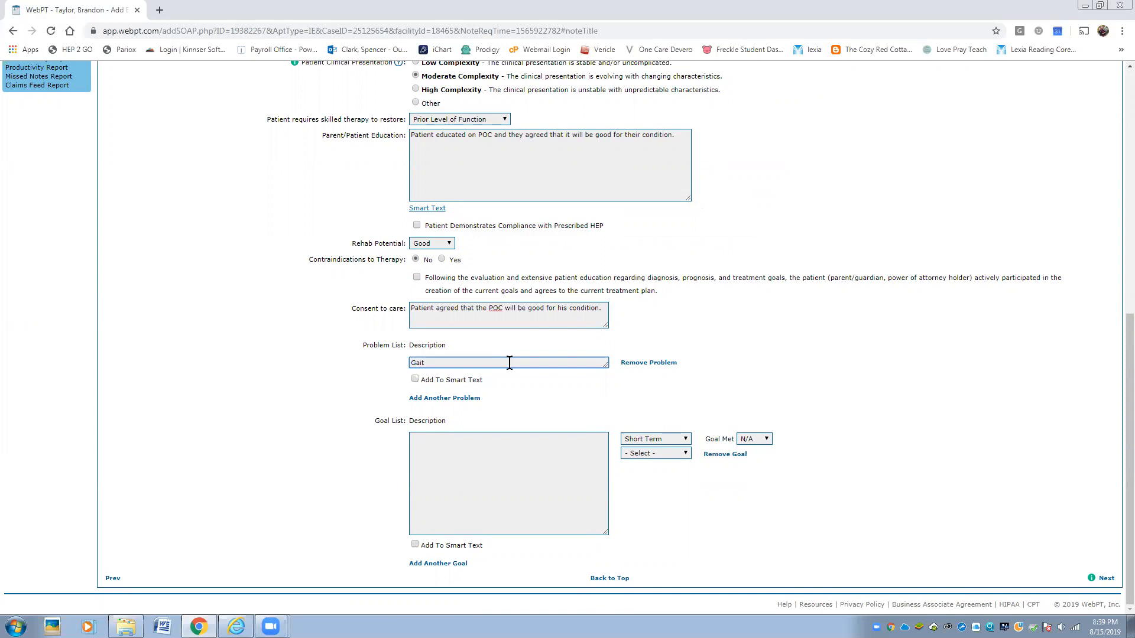
pyautogui.click(461, 399)
pyautogui.click(446, 397)
pyautogui.write('Balance')
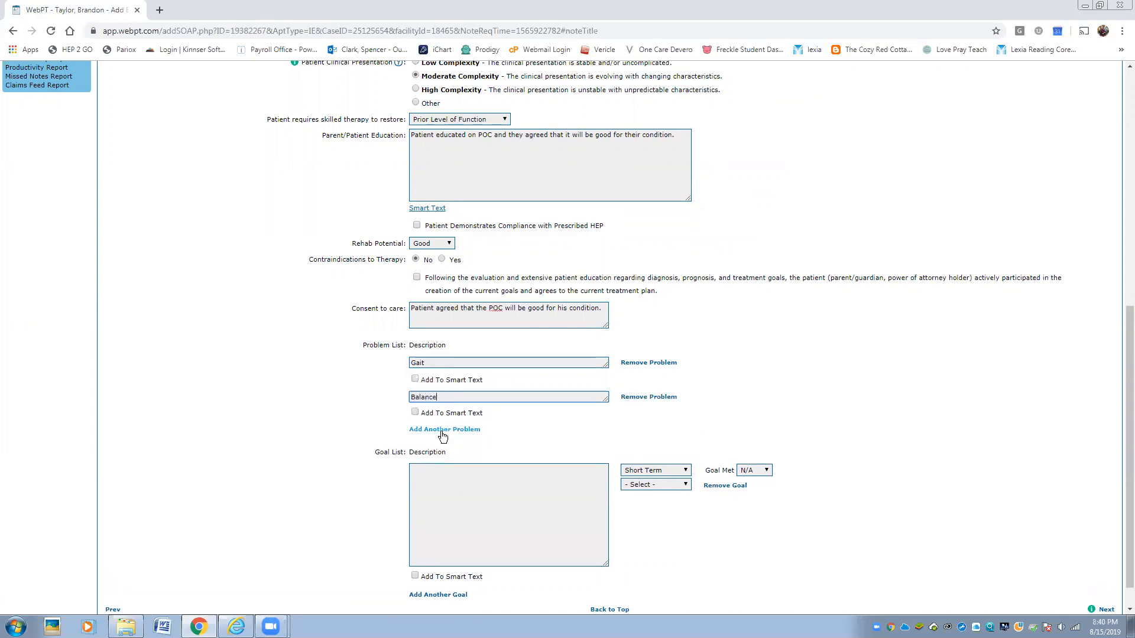
pyautogui.click(442, 432)
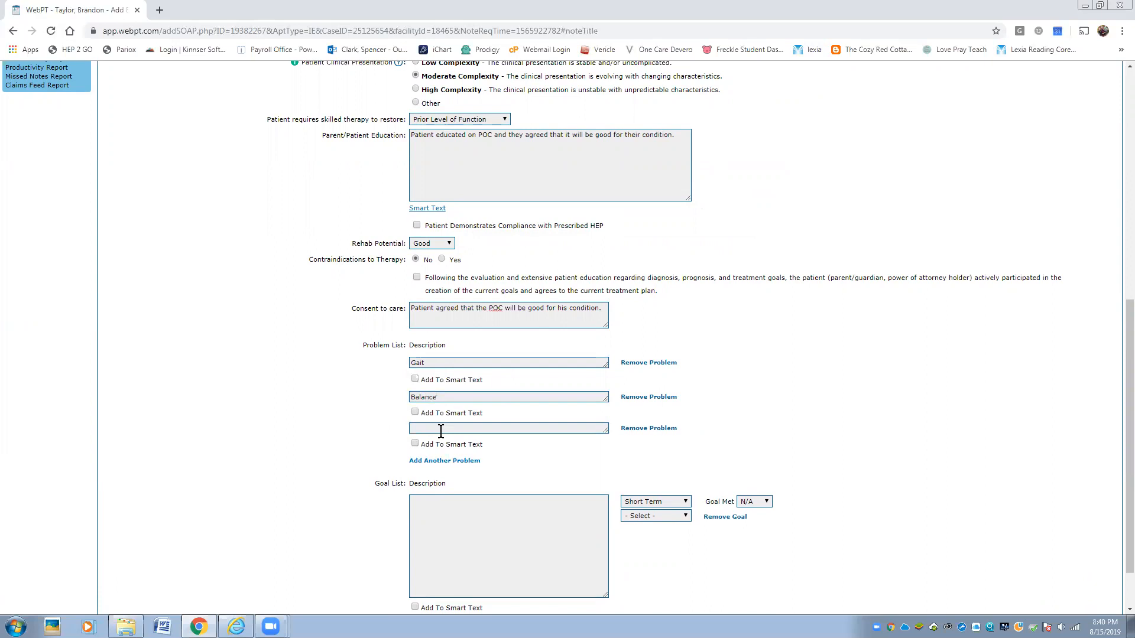
pyautogui.write('Pain')
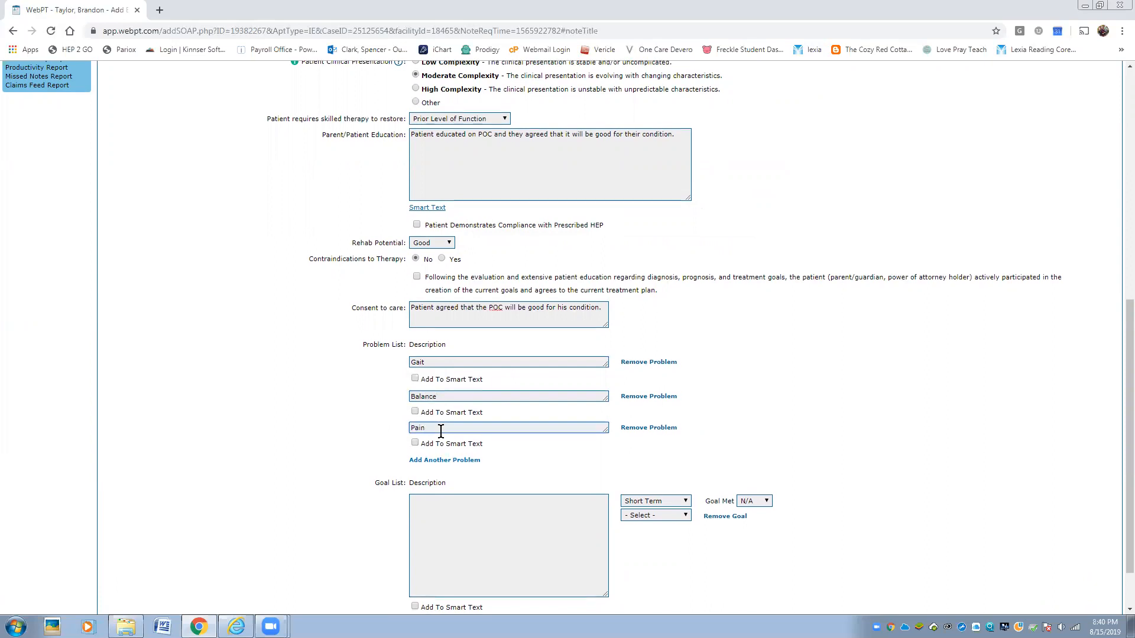
pyautogui.scroll(-2, 473, 437)
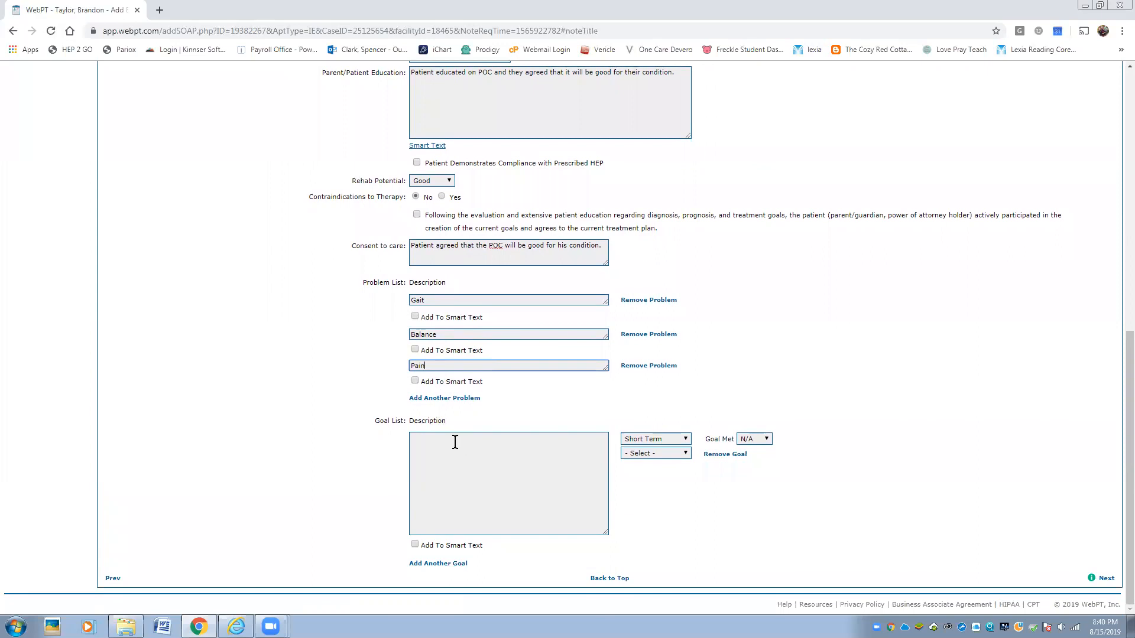
# - Add goals for HEP independence in 2 weeks and ambulating 500 ft
pyautogui.click(455, 442)
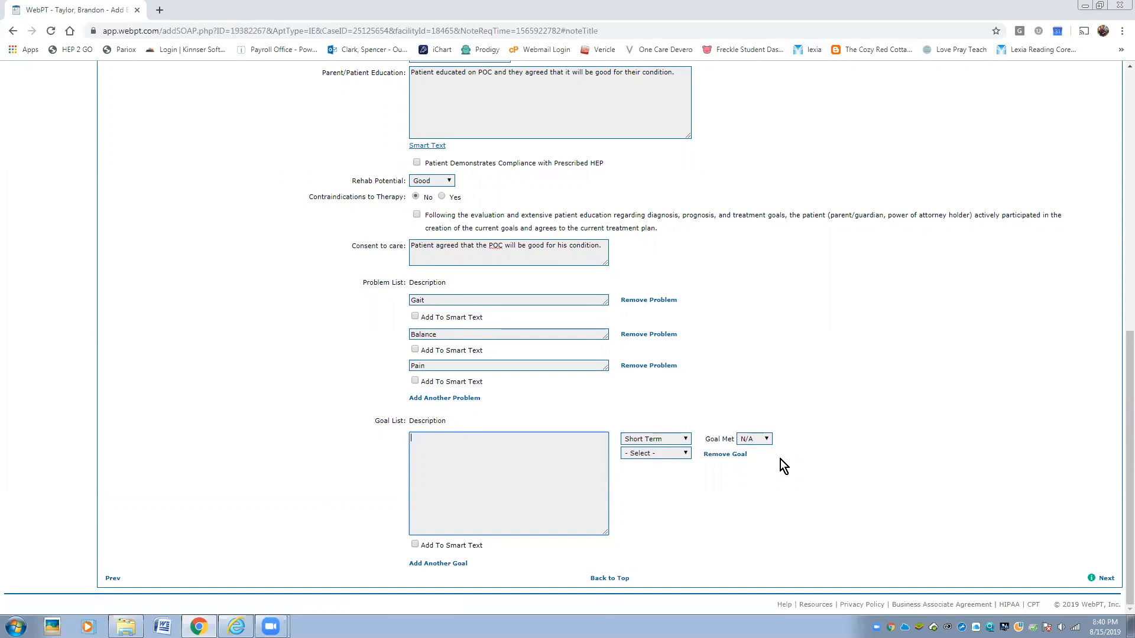
pyautogui.write('Patient will')
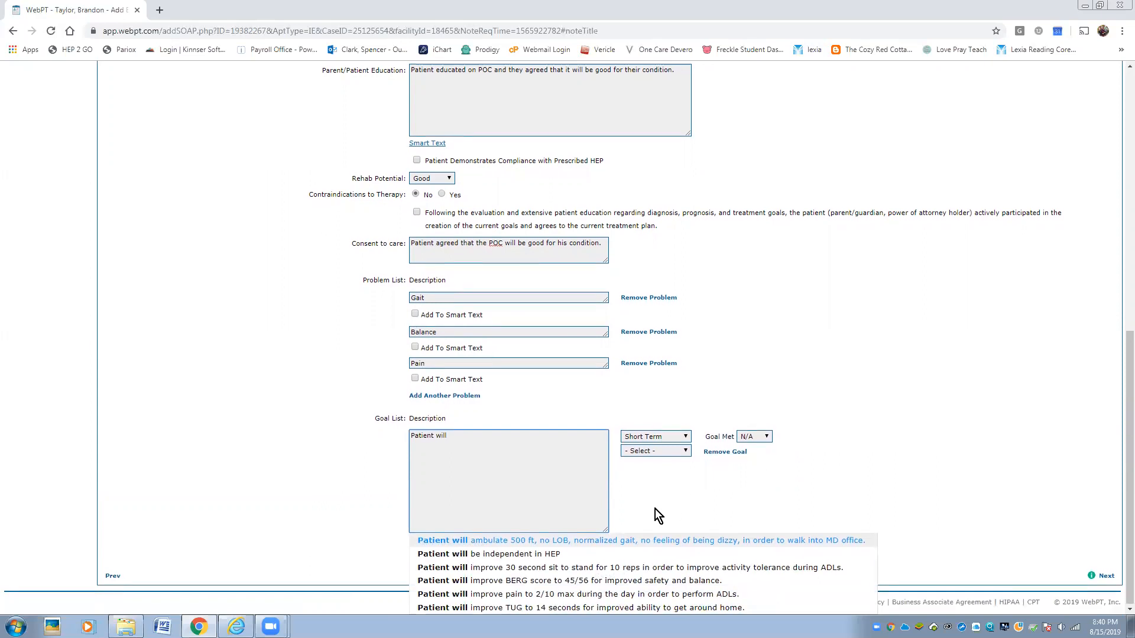
pyautogui.click(507, 554)
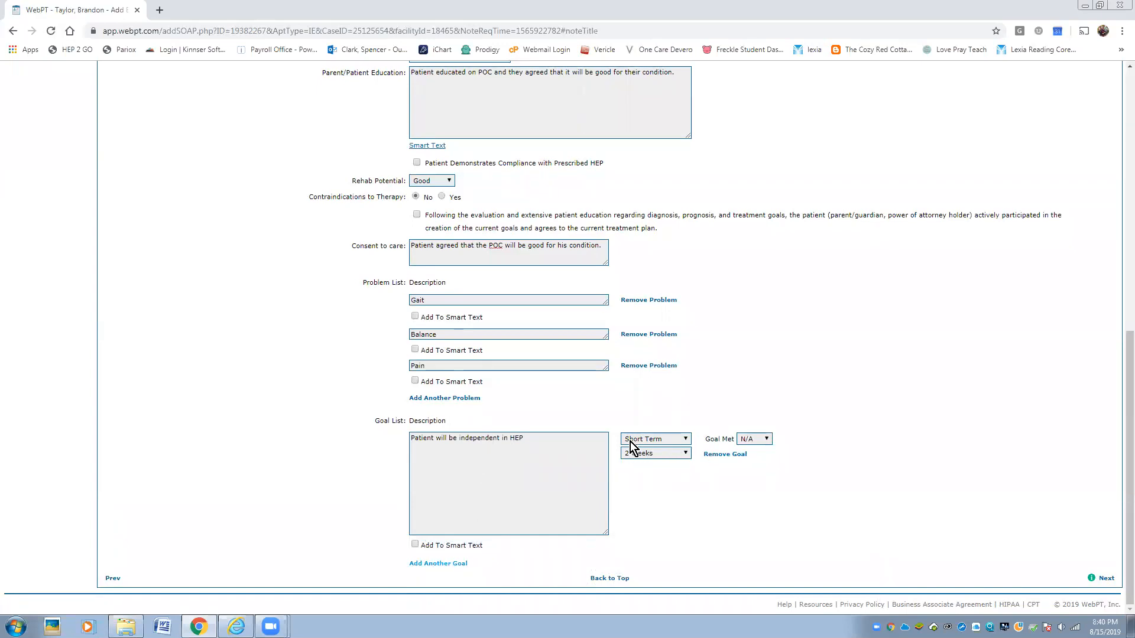
pyautogui.click(425, 563)
pyautogui.click(463, 567)
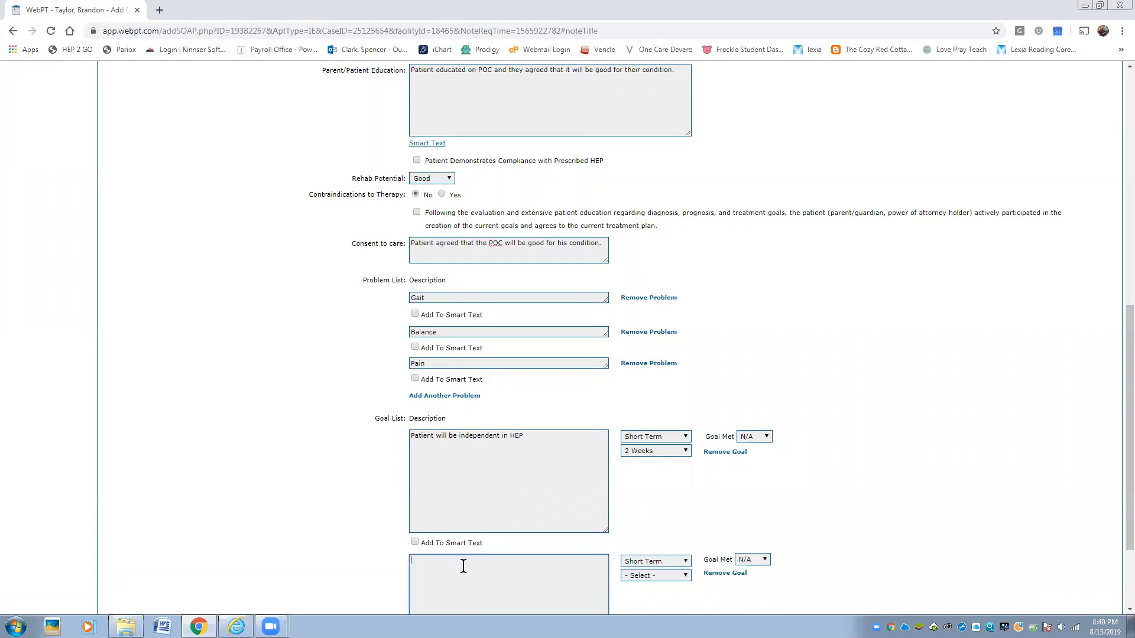
pyautogui.write('Patient')
pyautogui.scroll(-2, 469, 545)
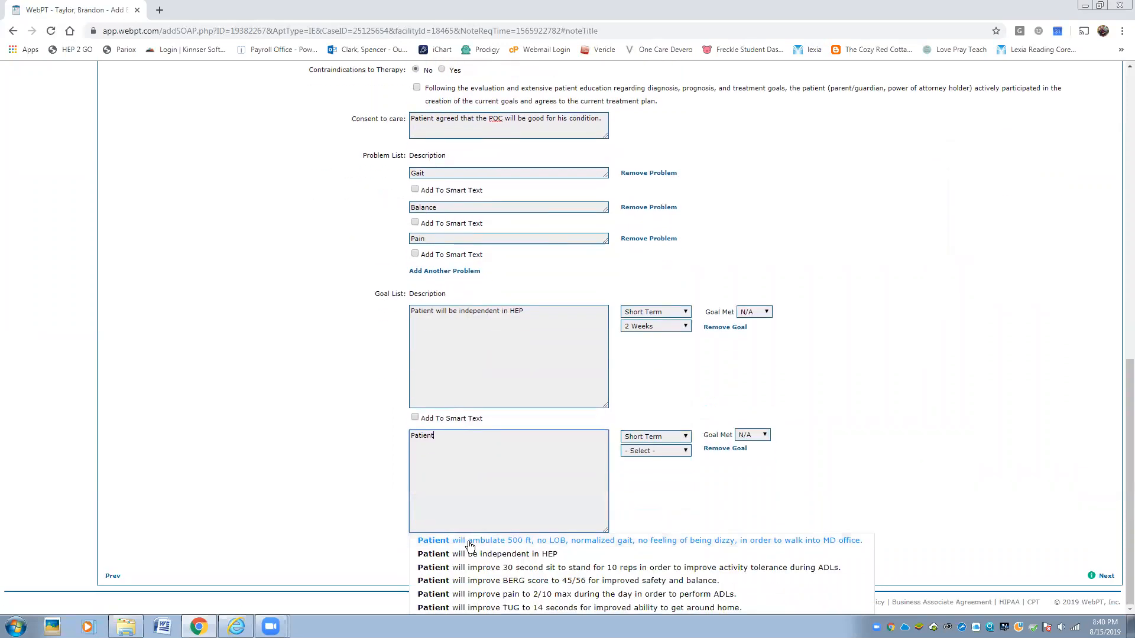
pyautogui.click(467, 538)
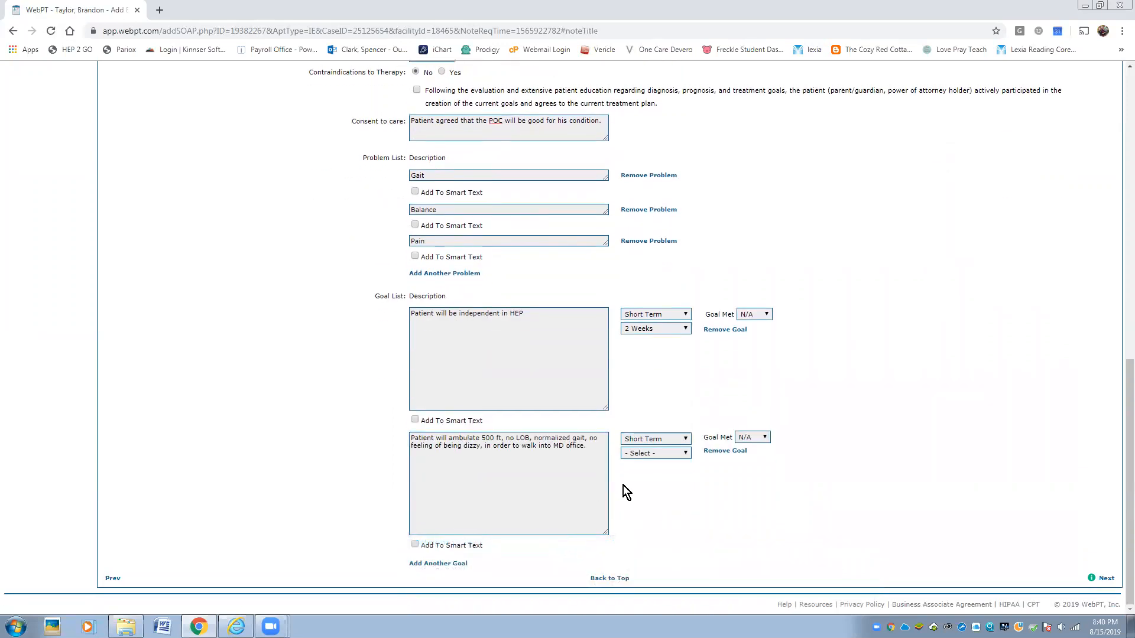
# - Add the sit-to-stand and pain-to-2/10 goals, then continue to the Plan section
pyautogui.click(438, 564)
pyautogui.write('Patient')
pyautogui.scroll(-2, 451, 496)
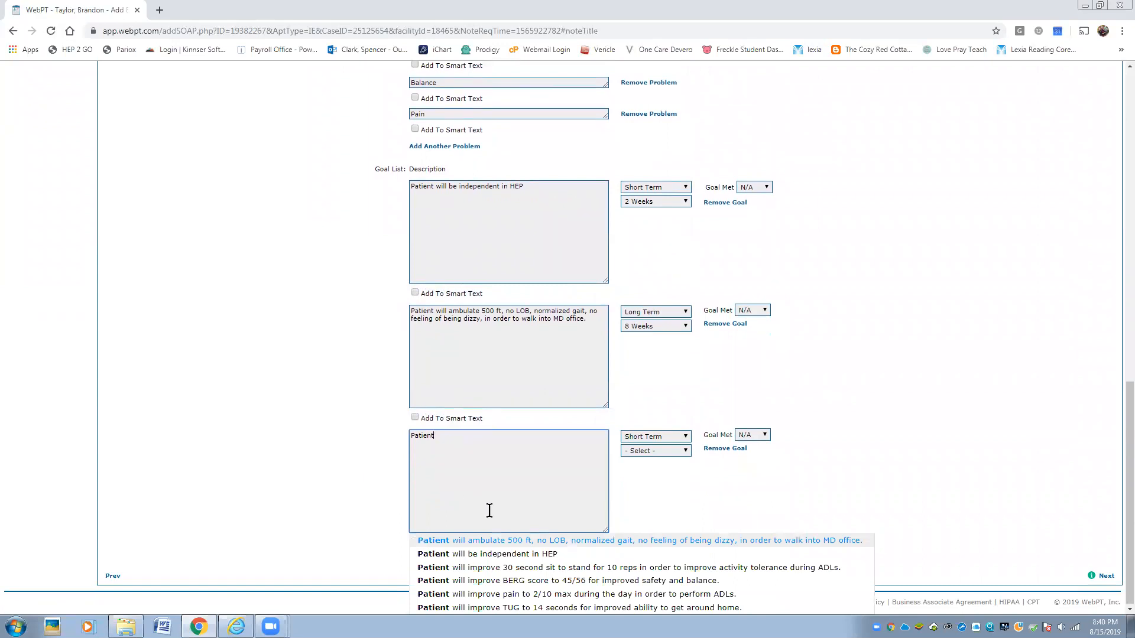
pyautogui.click(512, 568)
pyautogui.click(451, 565)
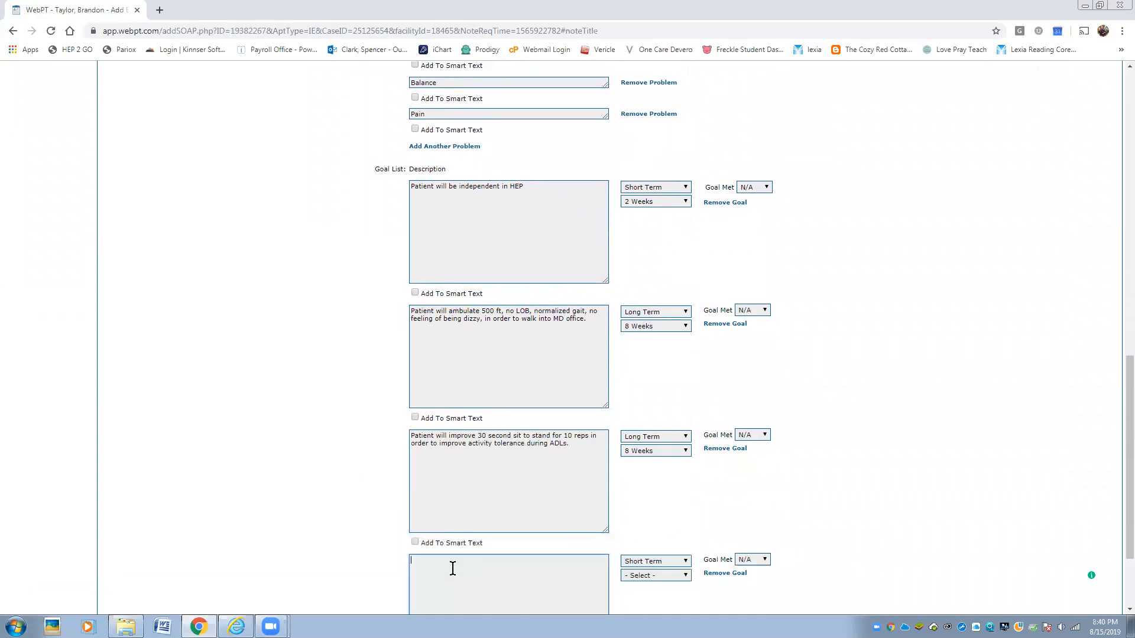
pyautogui.write('Patient')
pyautogui.scroll(-2, 455, 573)
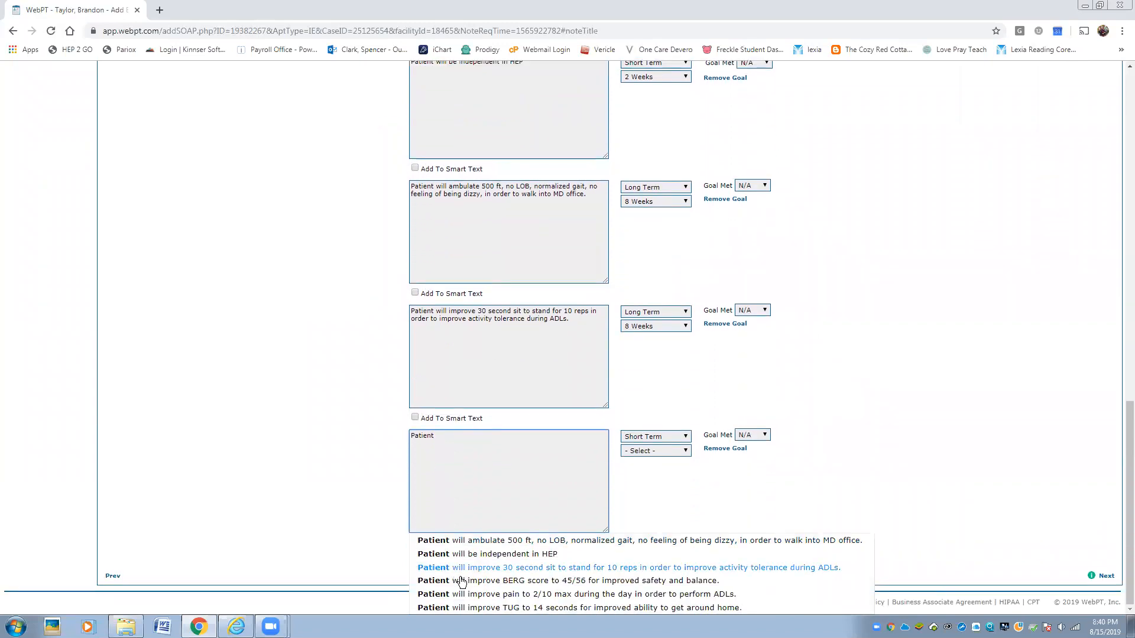
pyautogui.click(465, 594)
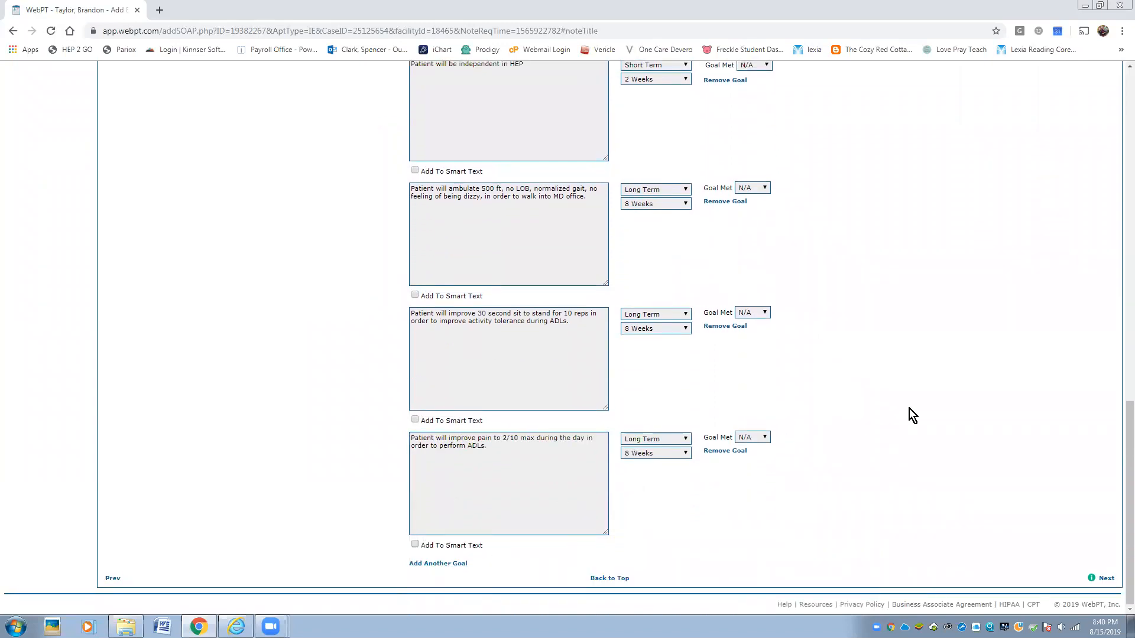
pyautogui.scroll(4, 765, 523)
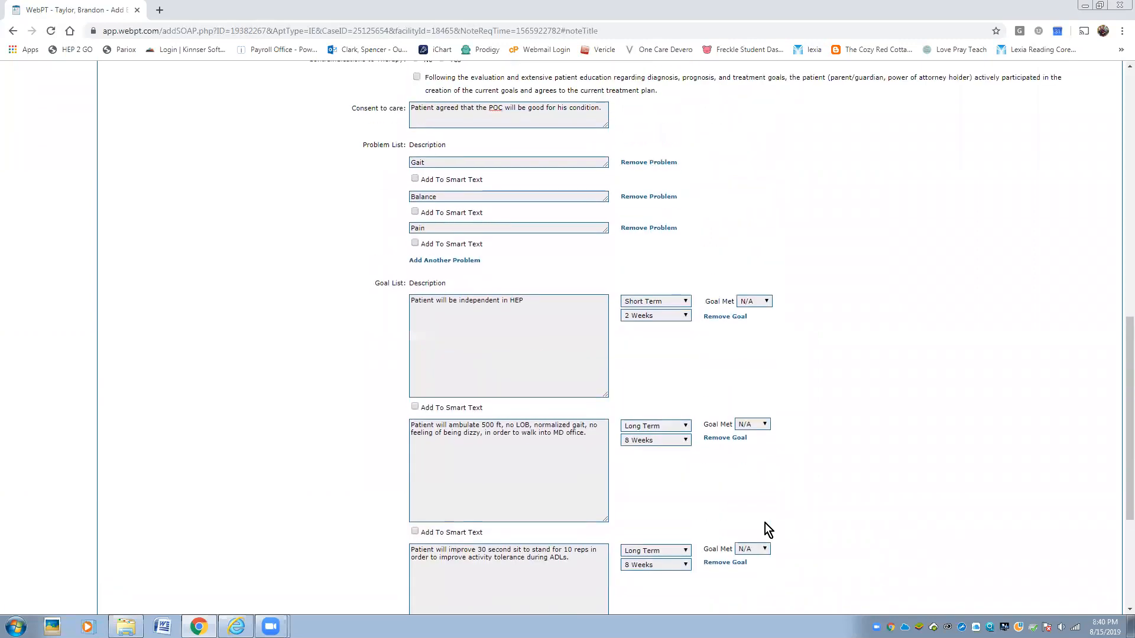
pyautogui.scroll(-4, 765, 524)
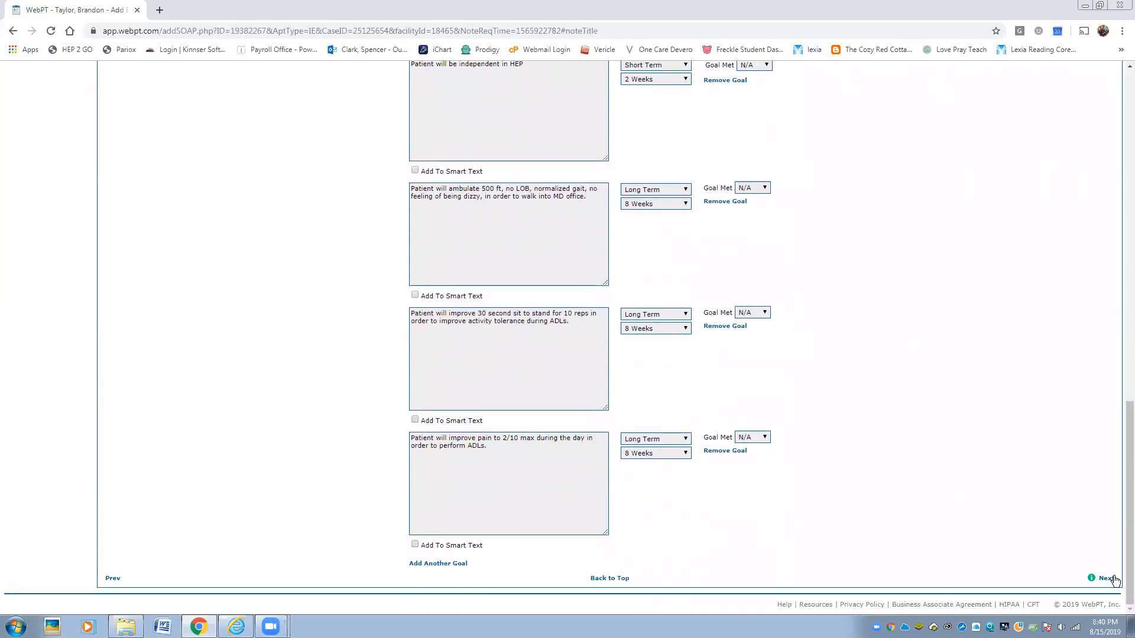
pyautogui.click(1107, 578)
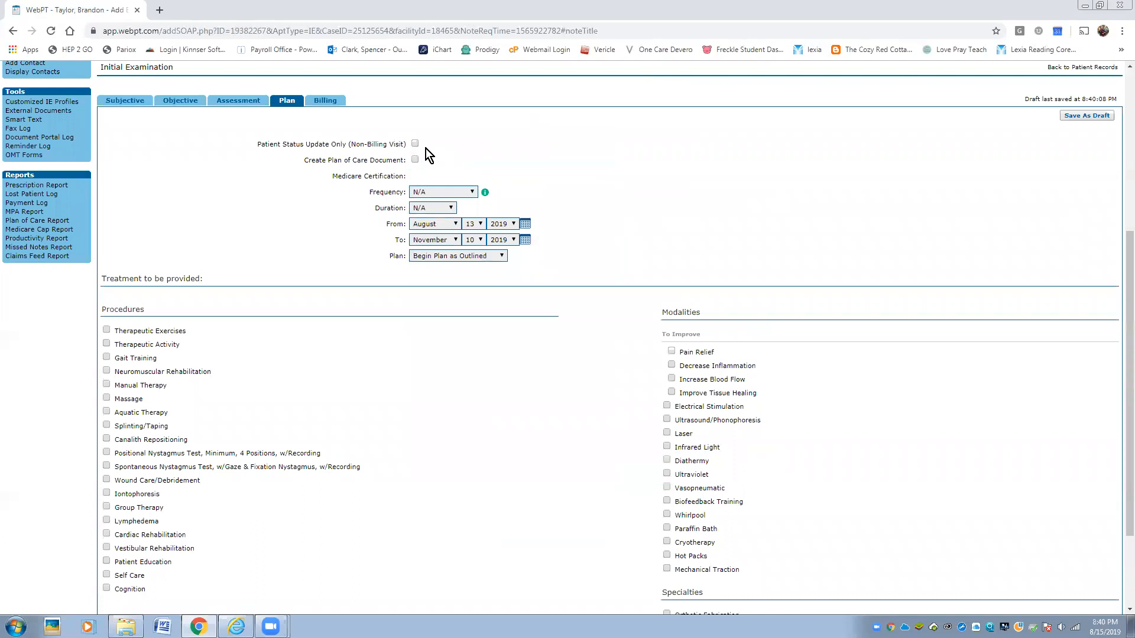
# - Create a plan of care document with frequency 1 time a week for 8 weeks
pyautogui.click(415, 160)
pyautogui.click(474, 192)
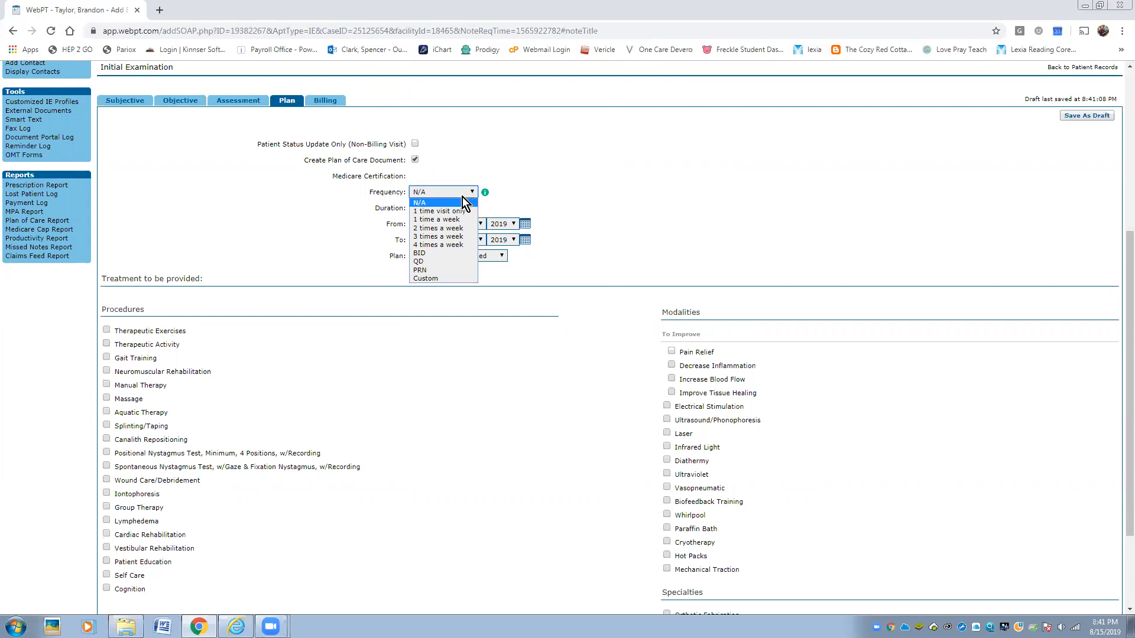
pyautogui.click(452, 219)
pyautogui.click(451, 209)
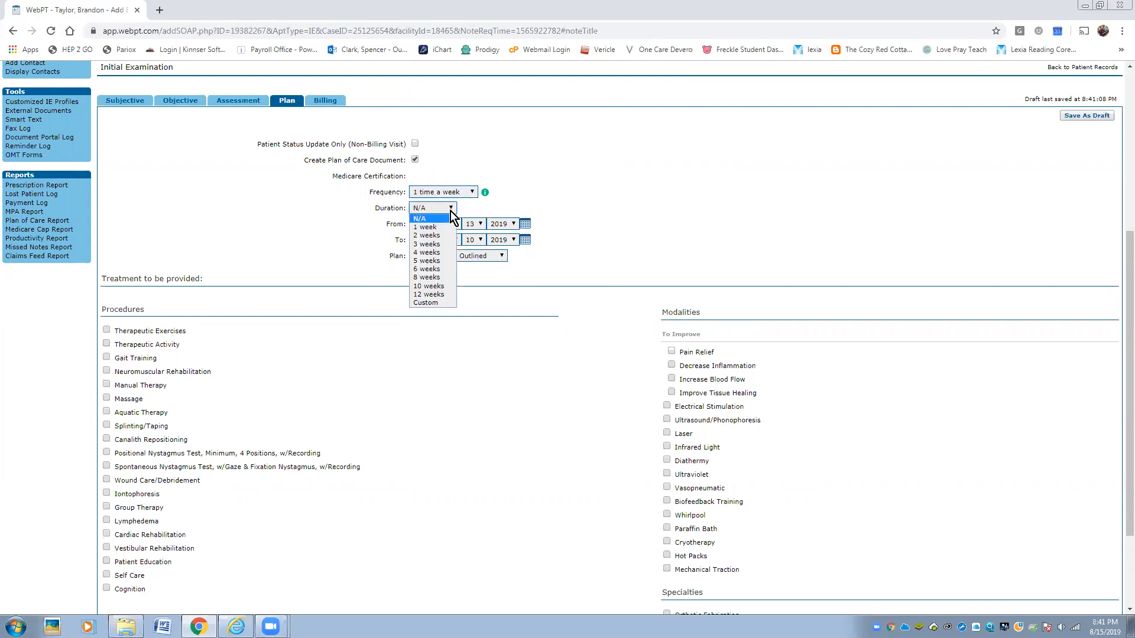
pyautogui.click(438, 278)
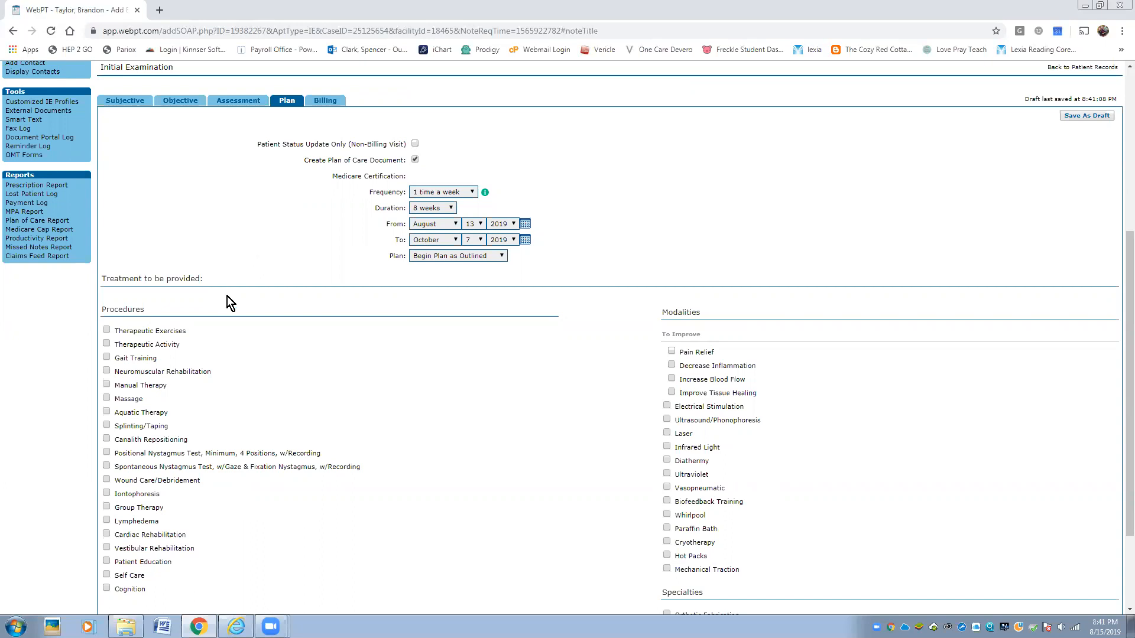
# - Add Therapeutic Exercises covering ROM, Strength and Endurance
pyautogui.scroll(-2, 227, 329)
pyautogui.click(106, 207)
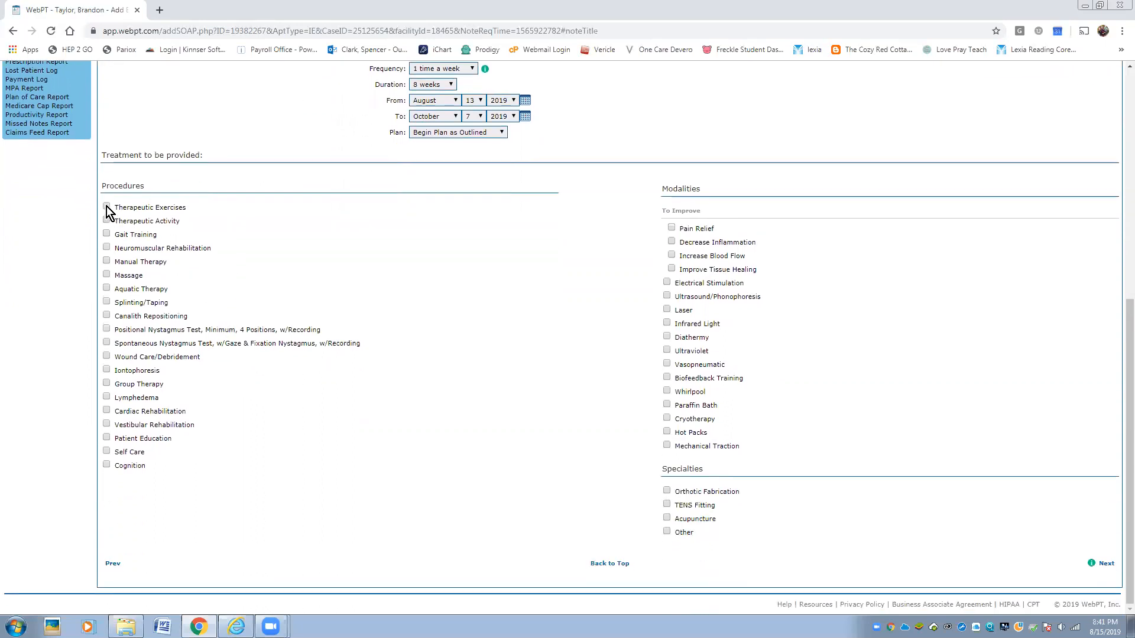
pyautogui.click(111, 221)
pyautogui.click(111, 234)
pyautogui.click(111, 248)
# - Add Stability exercise and Therapeutic Activity with Sport Specific, Bed Mobility and ADL Specific
pyautogui.click(111, 261)
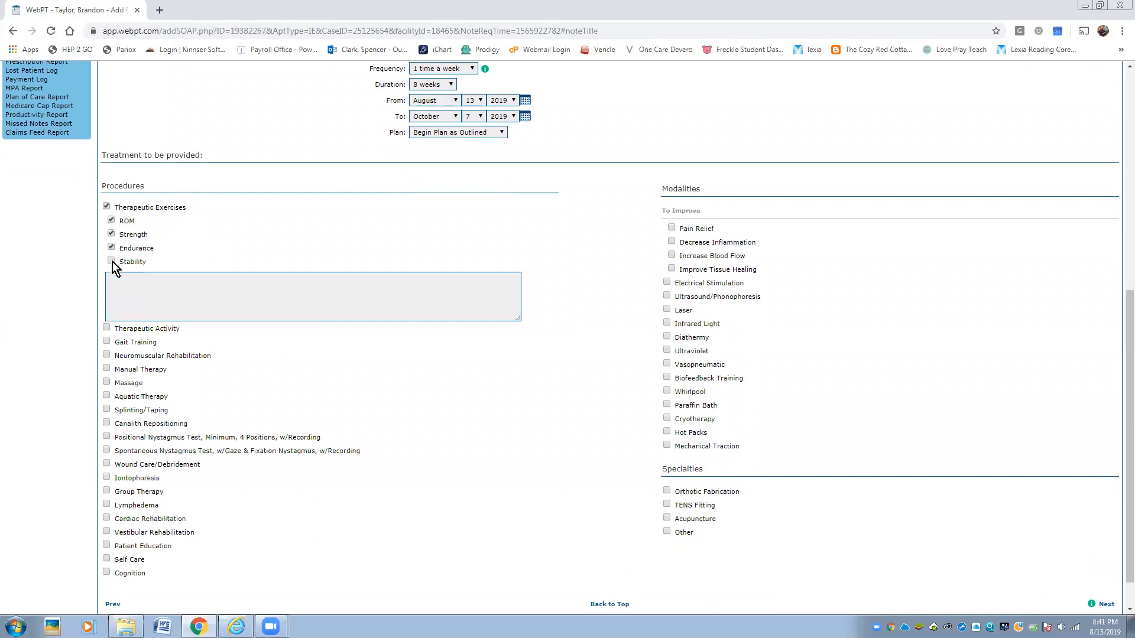
pyautogui.click(109, 328)
pyautogui.click(112, 356)
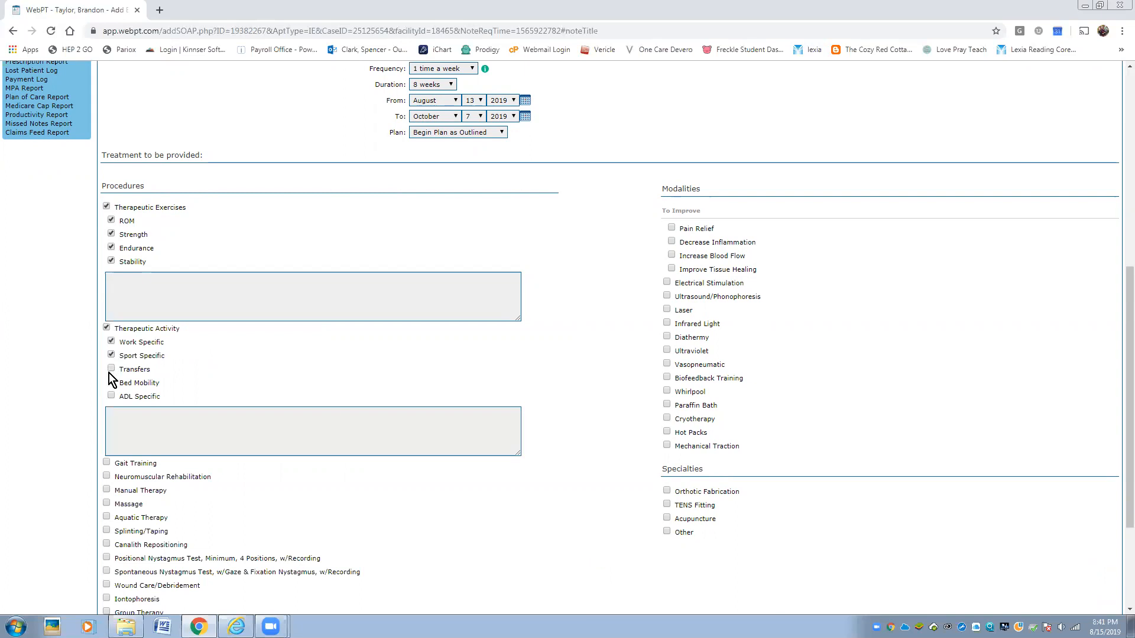
pyautogui.click(112, 383)
pyautogui.click(111, 396)
pyautogui.scroll(-3, 208, 384)
# - Add Gait Training with Front Wheel Walker and 4 Wheel Walker
pyautogui.click(107, 300)
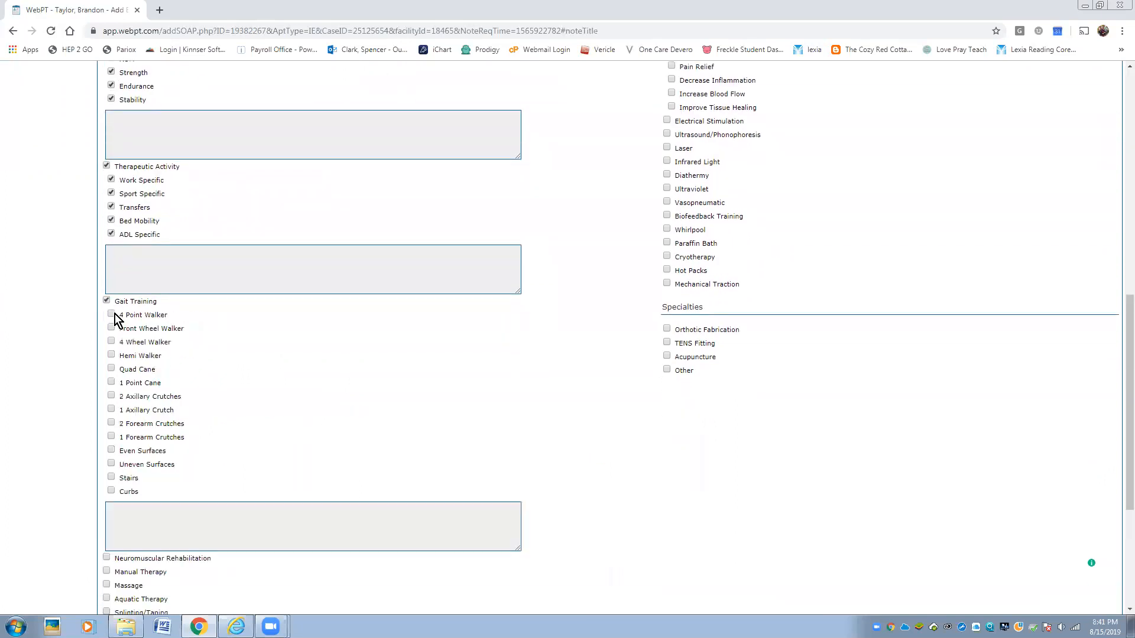
pyautogui.click(111, 328)
pyautogui.click(111, 342)
pyautogui.scroll(-4, 201, 345)
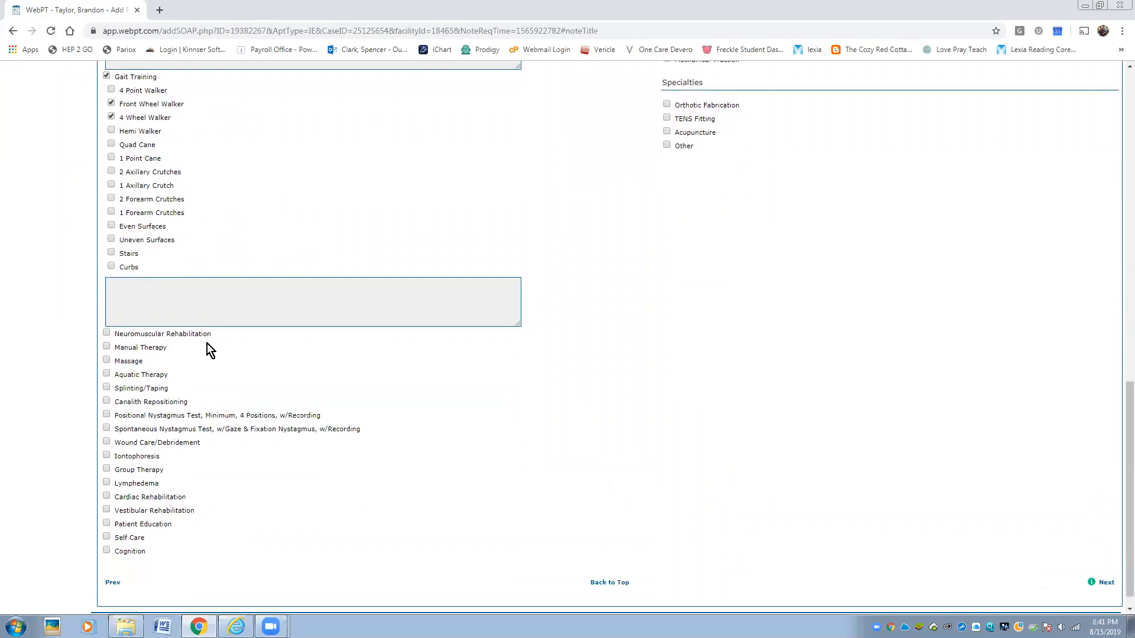
# - Add Neuromuscular Rehab with Balance/Proprioception, Muscle Re-Education, Sequencing and Coordination
pyautogui.click(107, 322)
pyautogui.click(112, 334)
pyautogui.click(111, 348)
pyautogui.click(112, 362)
pyautogui.click(111, 375)
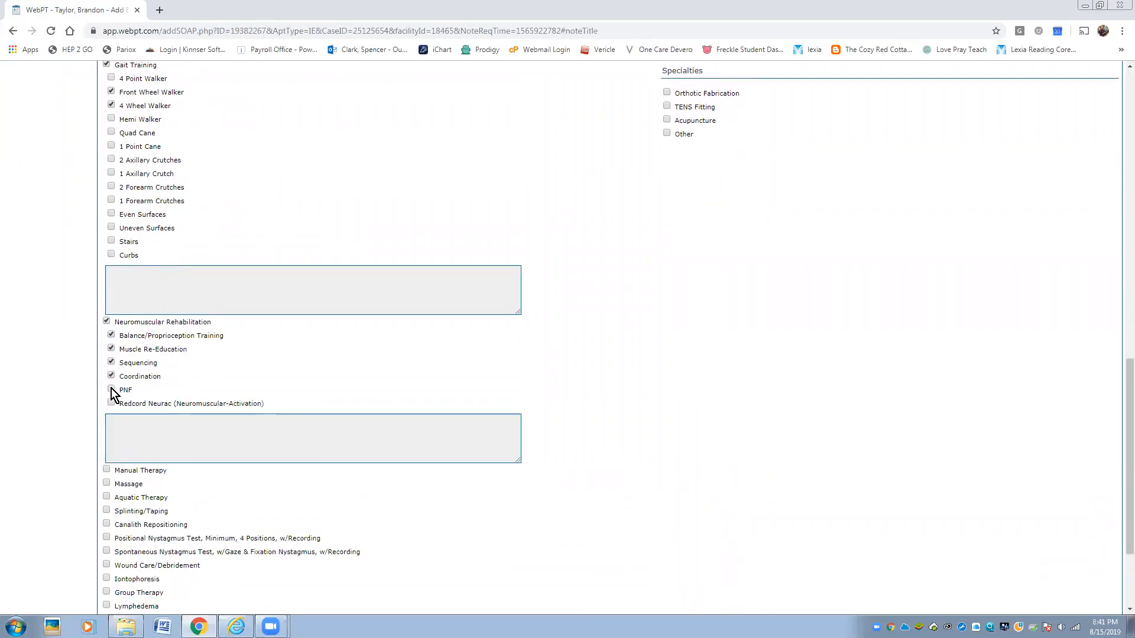
pyautogui.scroll(-2, 144, 393)
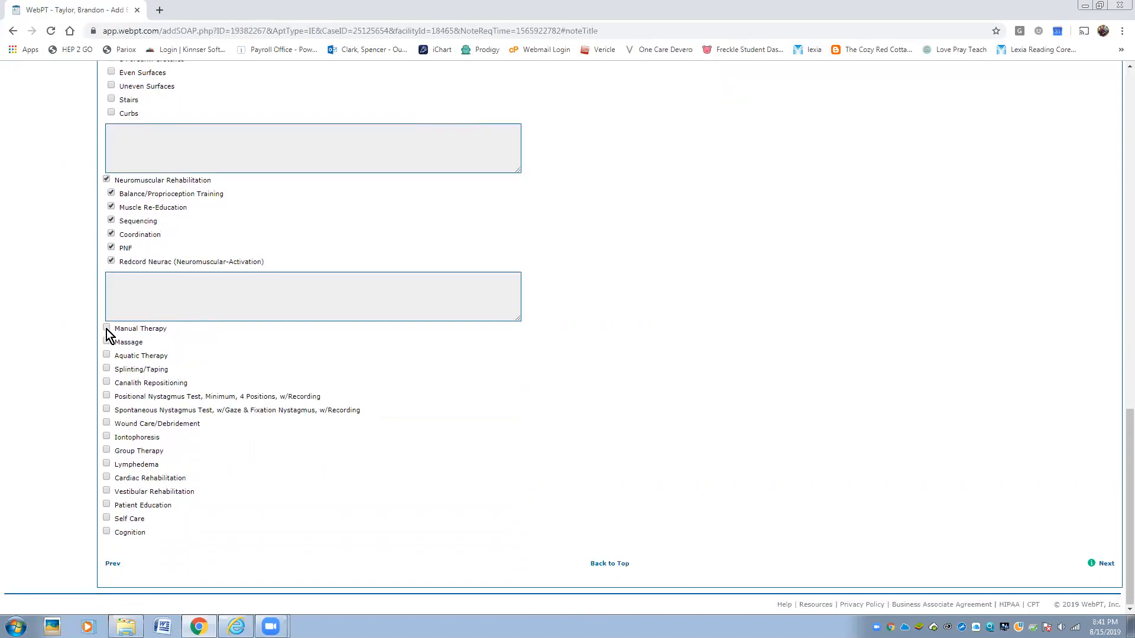
# - Add Manual Therapy: soft tissue, joint, spinal mobs, myofascial release, MET, dry needling, Graston, resistive exercise, patellar mobs
pyautogui.click(106, 328)
pyautogui.click(111, 341)
pyautogui.click(111, 355)
pyautogui.click(112, 369)
pyautogui.click(111, 396)
pyautogui.click(111, 410)
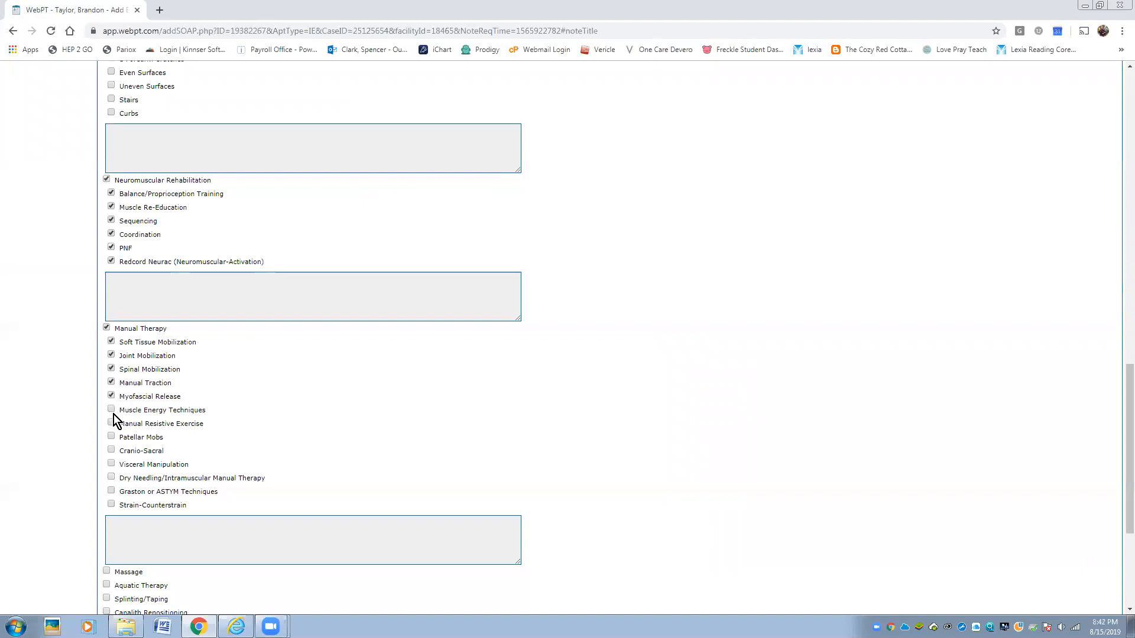
pyautogui.click(111, 477)
pyautogui.click(111, 490)
pyautogui.scroll(-3, 236, 431)
pyautogui.click(111, 207)
pyautogui.click(111, 193)
# - Add Massage and Aquatic Therapy to the procedures
pyautogui.click(107, 342)
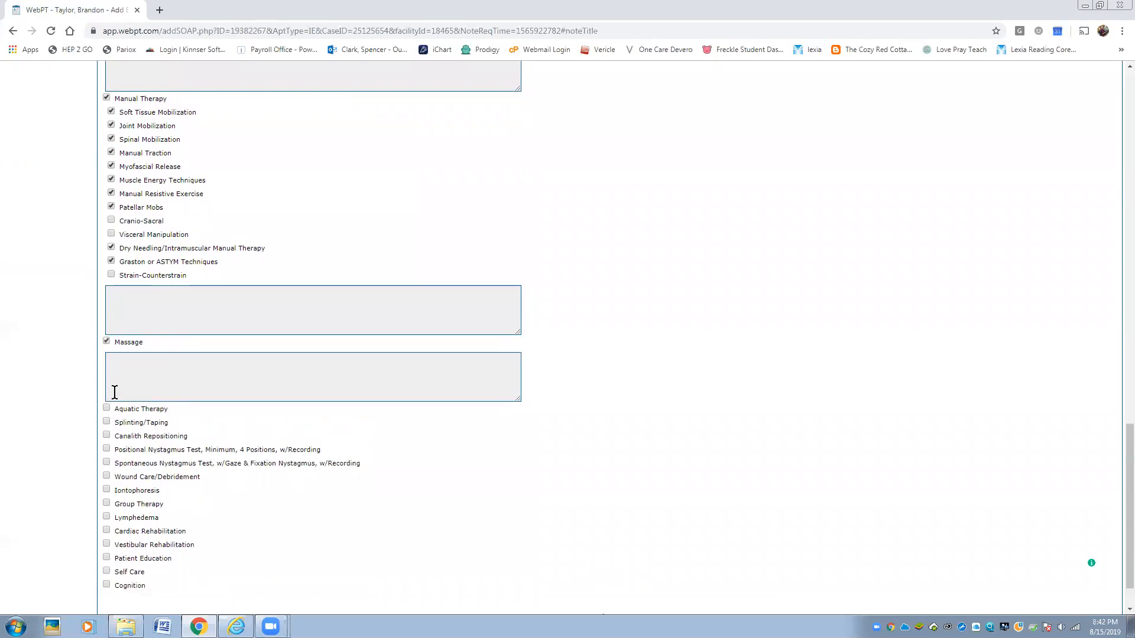
pyautogui.click(107, 409)
pyautogui.scroll(-1, 195, 396)
pyautogui.scroll(-1, 198, 395)
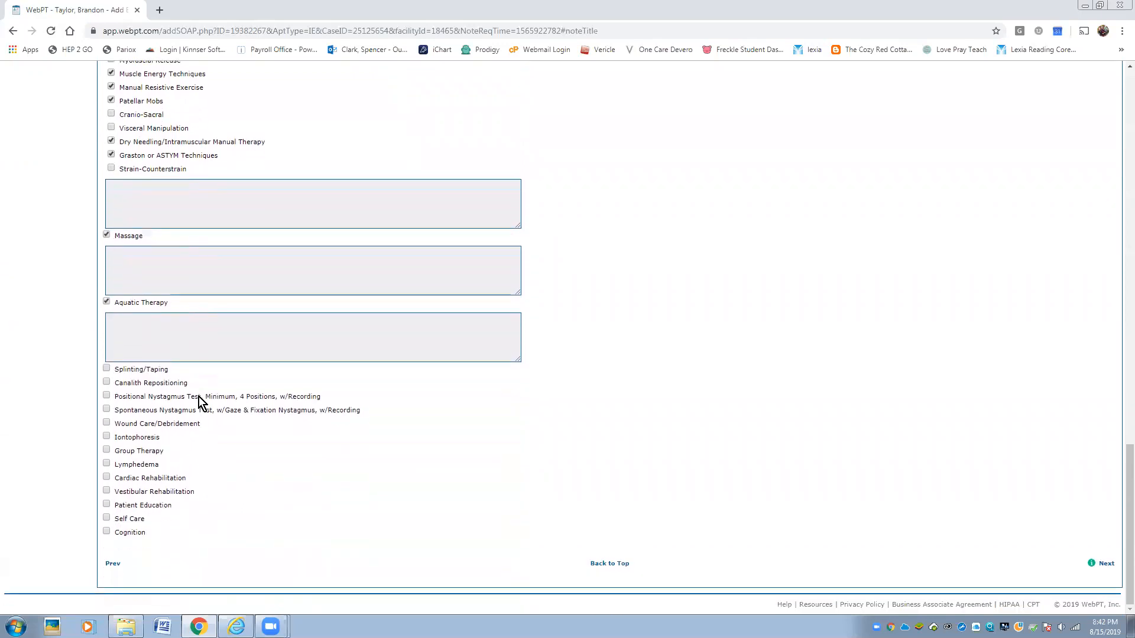
pyautogui.scroll(3, 565, 466)
pyautogui.scroll(15, 569, 464)
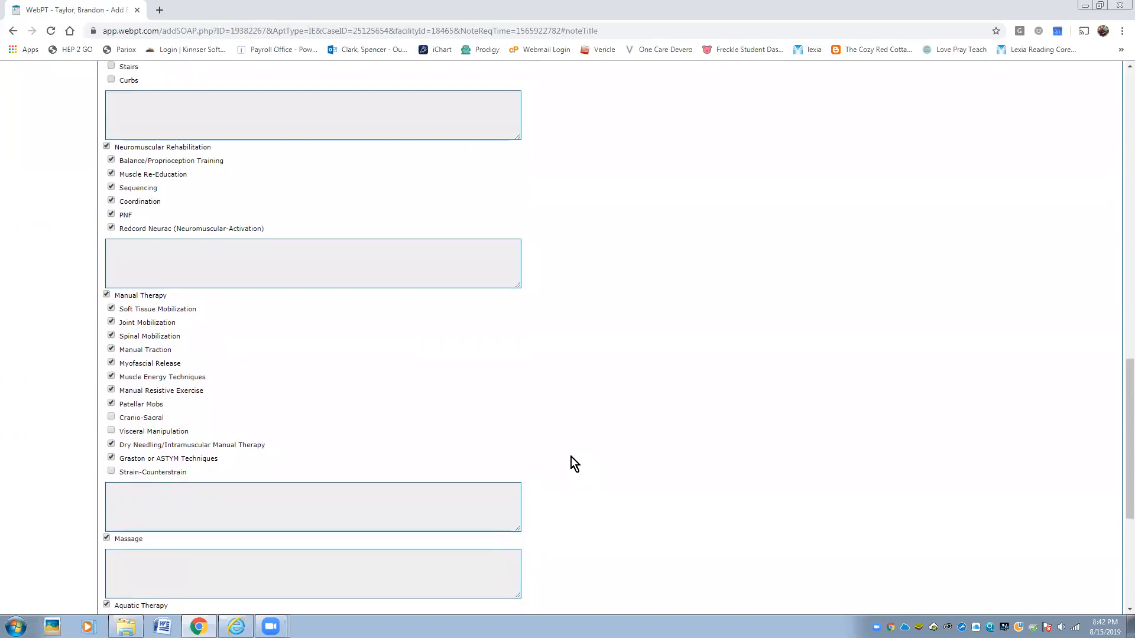
pyautogui.scroll(-5, 709, 390)
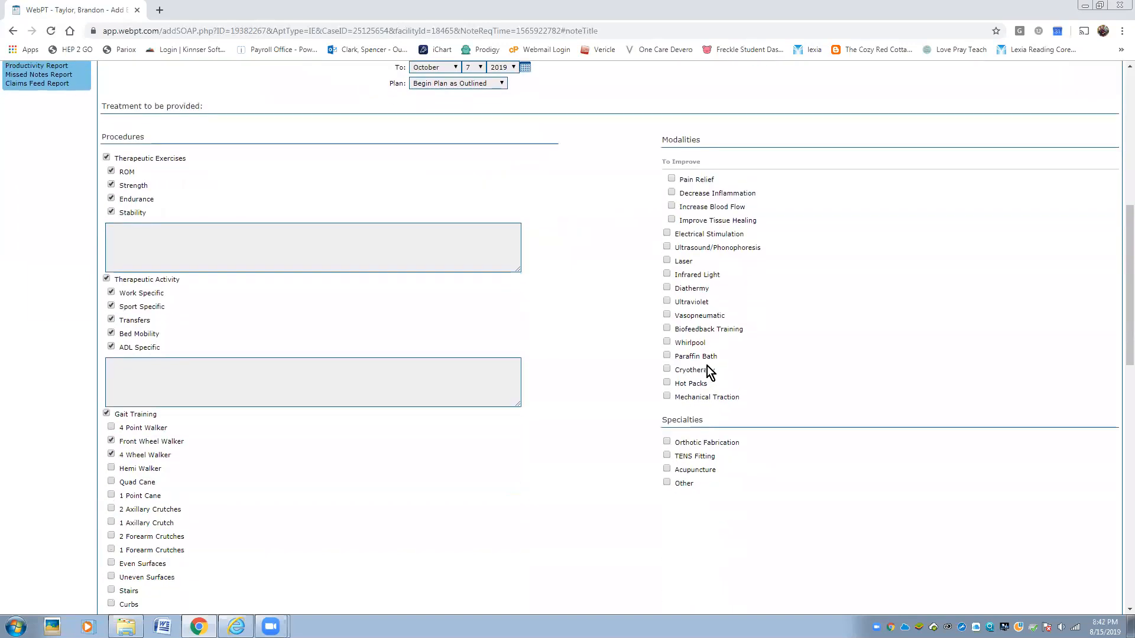
# - Select Pain Relief, Pre-Modulated/High Volt/Interferential e-stim, Ultrasound/Phonophoresis and Laser modalities
pyautogui.click(672, 179)
pyautogui.click(667, 234)
pyautogui.click(672, 248)
pyautogui.click(671, 261)
pyautogui.click(672, 274)
pyautogui.scroll(-1, 683, 343)
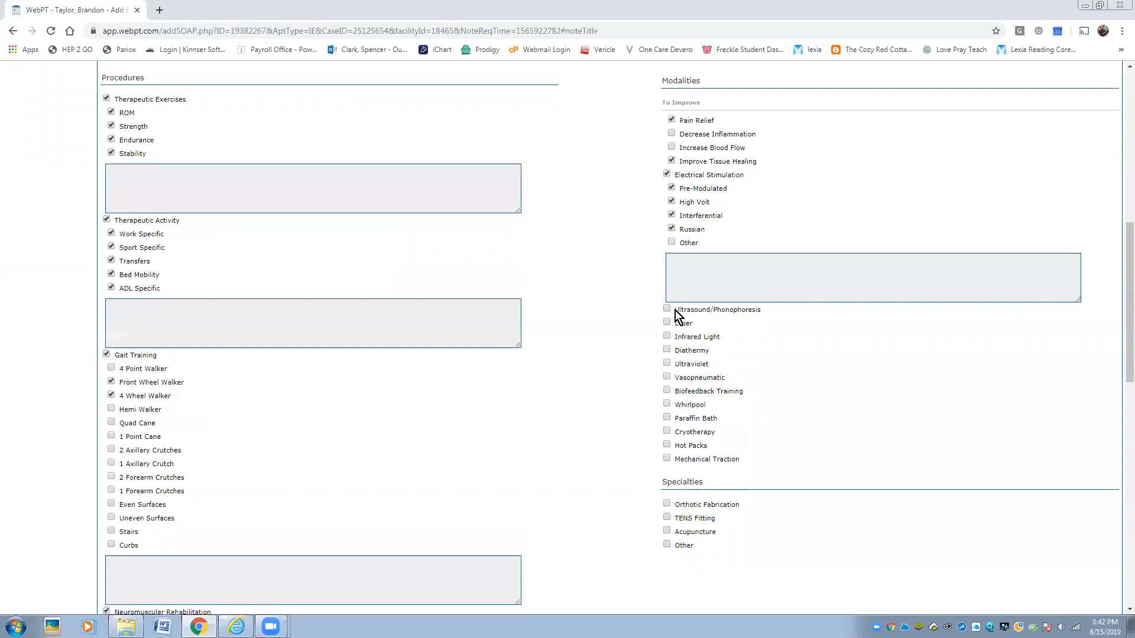
pyautogui.click(670, 309)
pyautogui.scroll(-4, 690, 374)
pyautogui.click(667, 331)
pyautogui.scroll(-3, 709, 362)
pyautogui.scroll(-6, 774, 420)
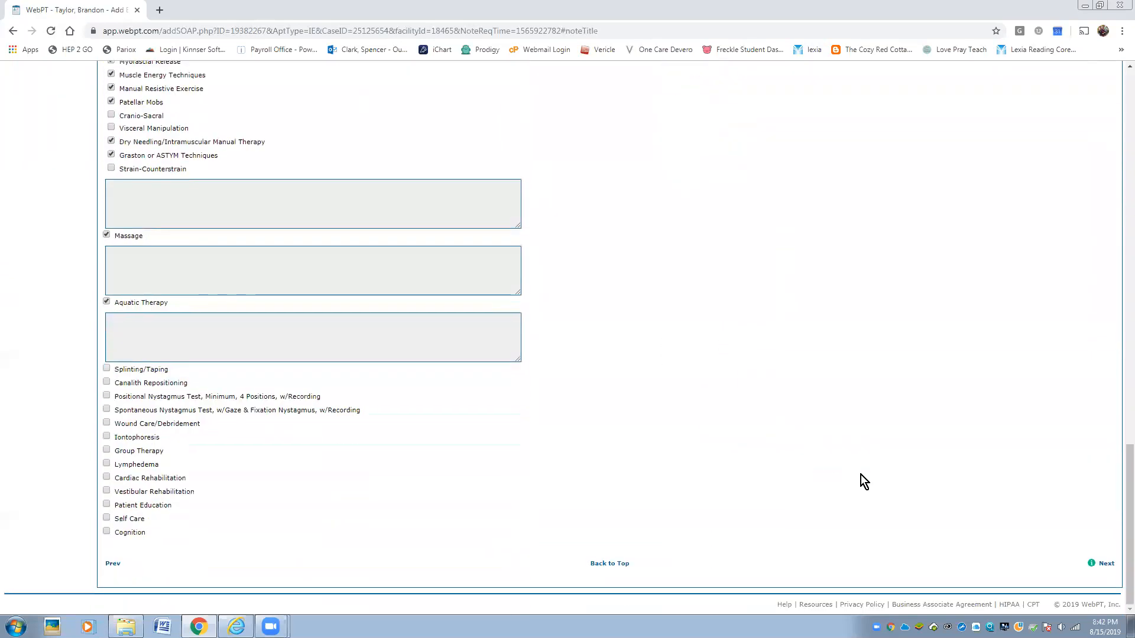
# - On Billing, choose Progress Therapeutic Exercises and note 'Progress with Gait, Therex, and Manual Therapy'
pyautogui.click(1107, 563)
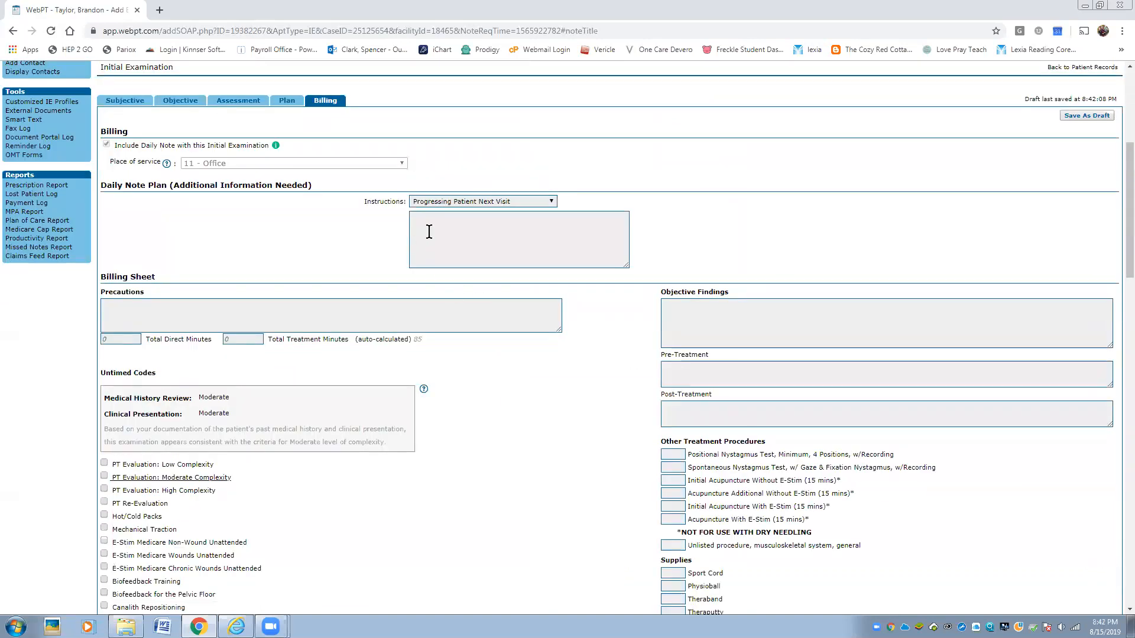
pyautogui.click(509, 204)
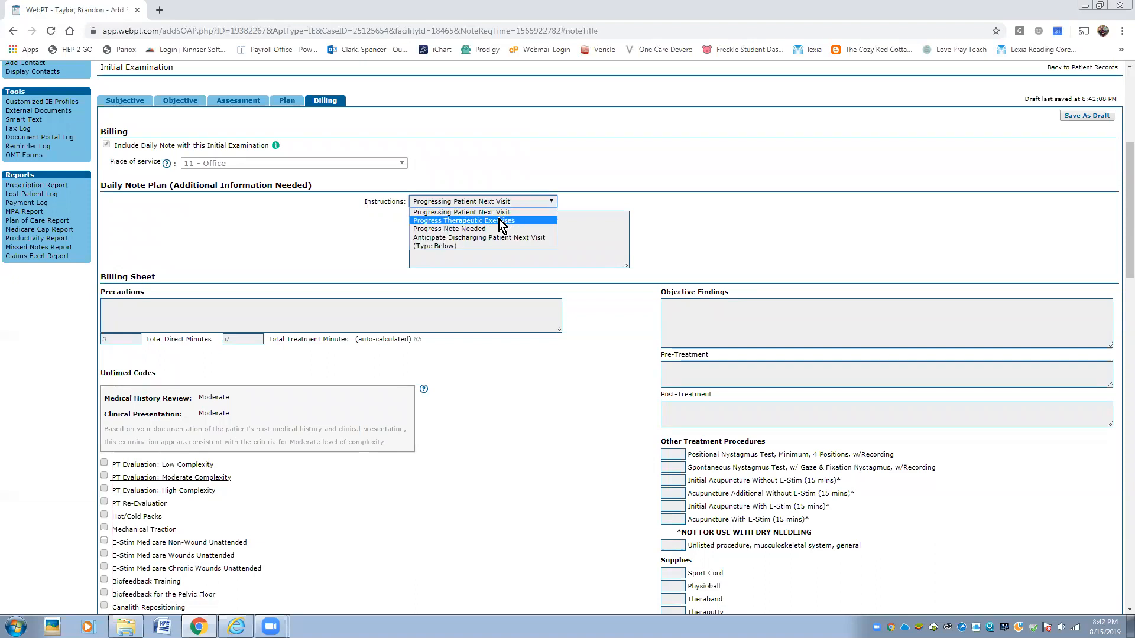
pyautogui.click(501, 223)
pyautogui.click(467, 239)
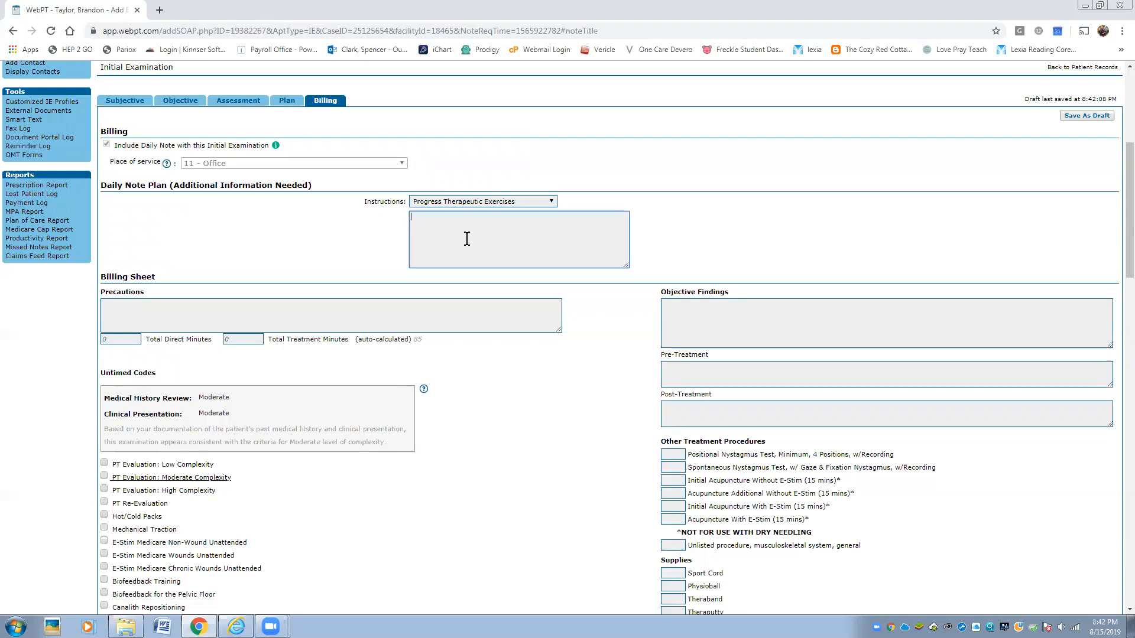
pyautogui.write('Prgore')
pyautogui.press('BackSpace')
pyautogui.write('ogress with Gait, Thera')
pyautogui.write('x, and Manual Therapy')
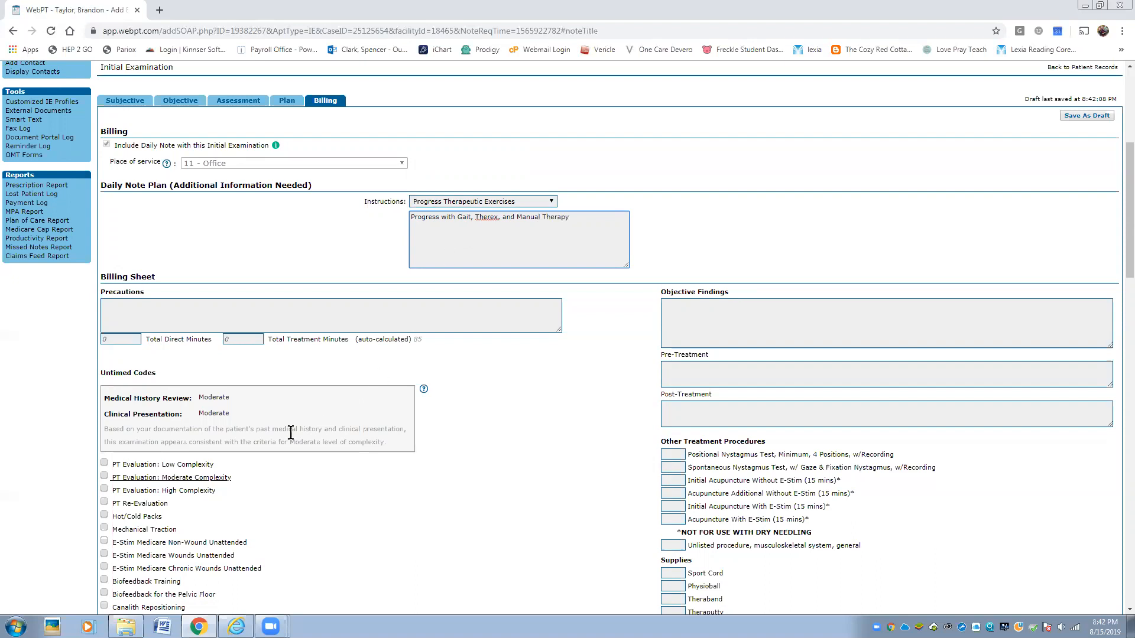
pyautogui.scroll(-3, 238, 430)
pyautogui.scroll(4, 282, 265)
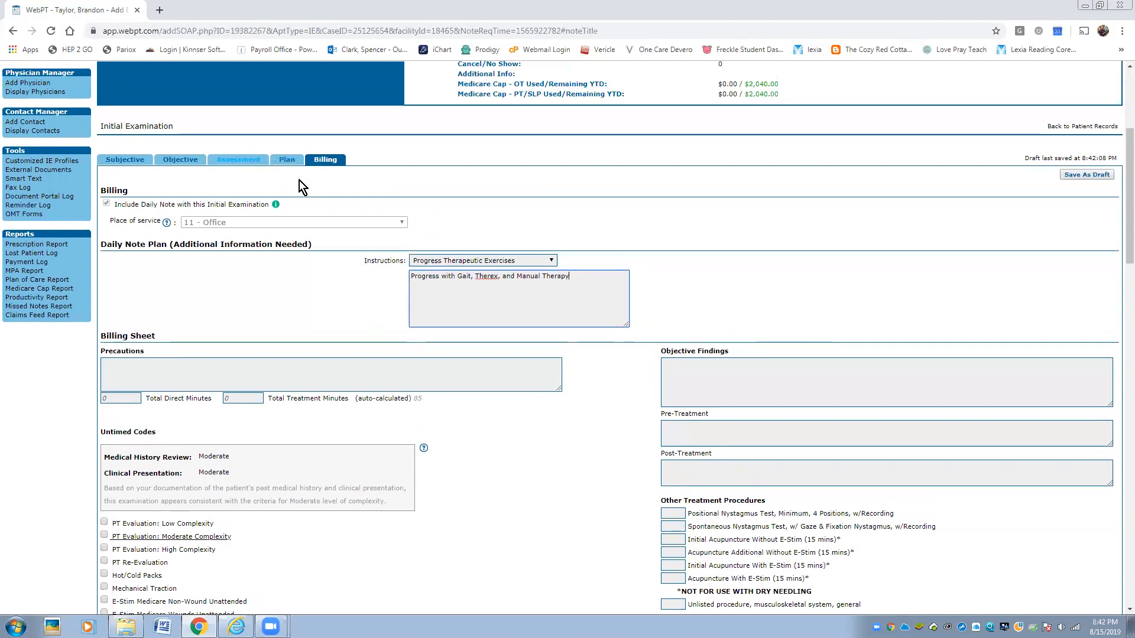
pyautogui.click(287, 159)
pyautogui.scroll(-2, 321, 383)
pyautogui.scroll(-2, 321, 383)
pyautogui.scroll(4, 321, 385)
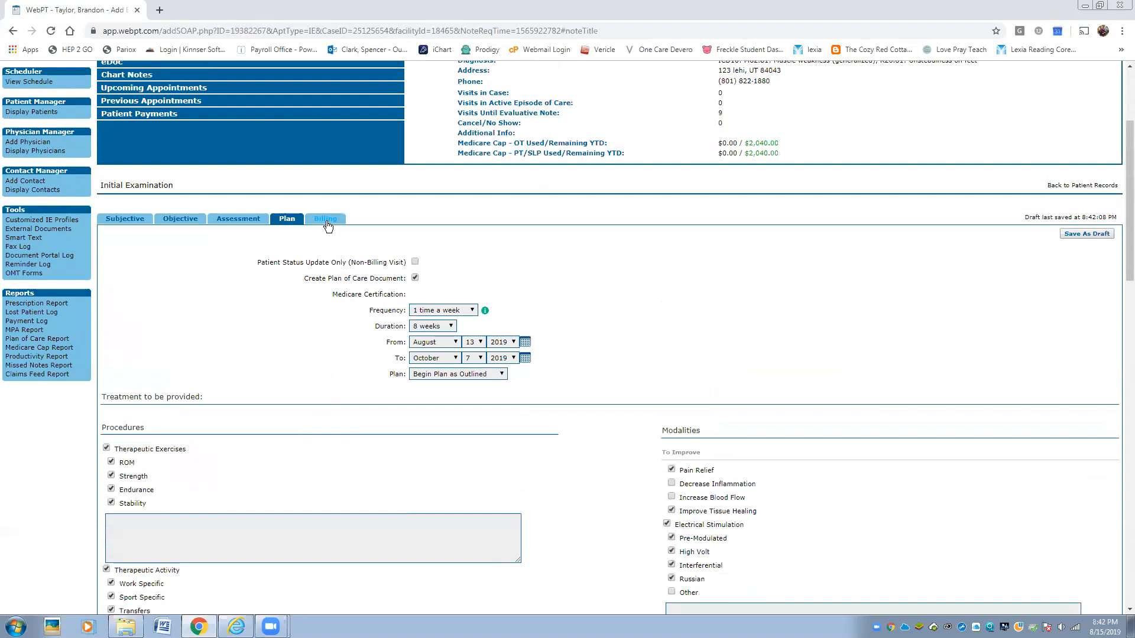
pyautogui.click(326, 219)
pyautogui.scroll(-6, 282, 331)
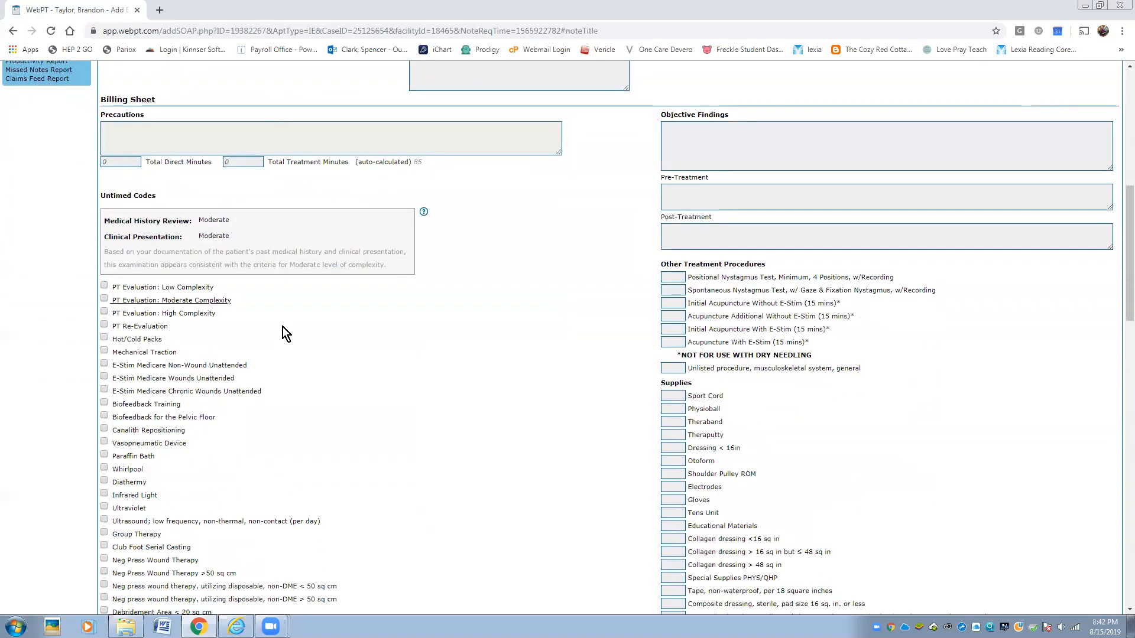
pyautogui.scroll(-3, 283, 328)
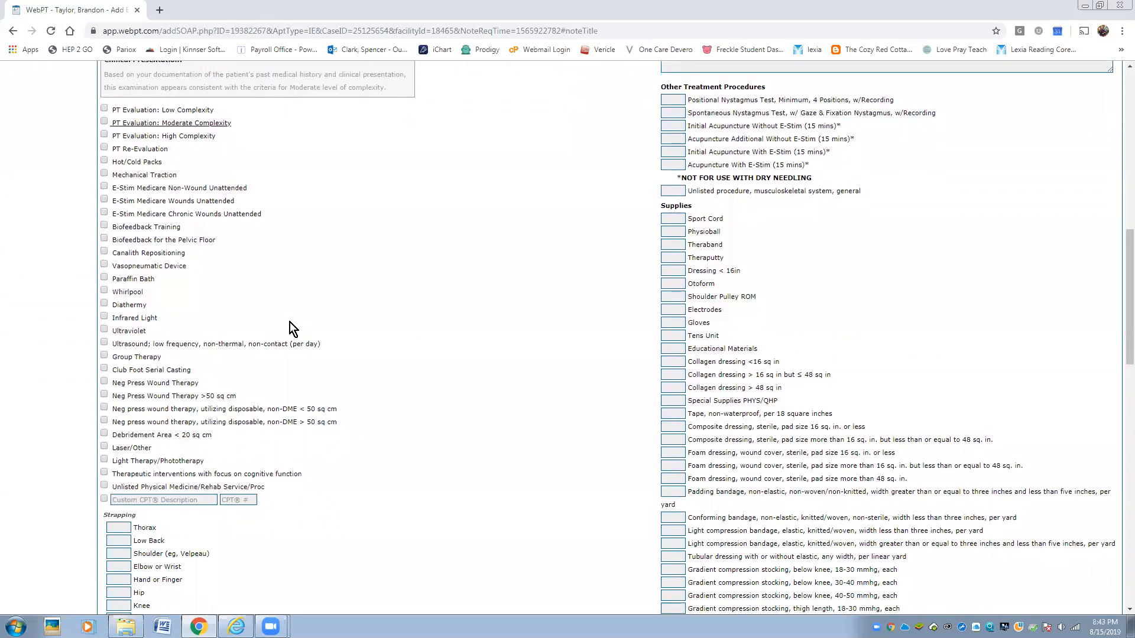
pyautogui.moveTo(174, 193)
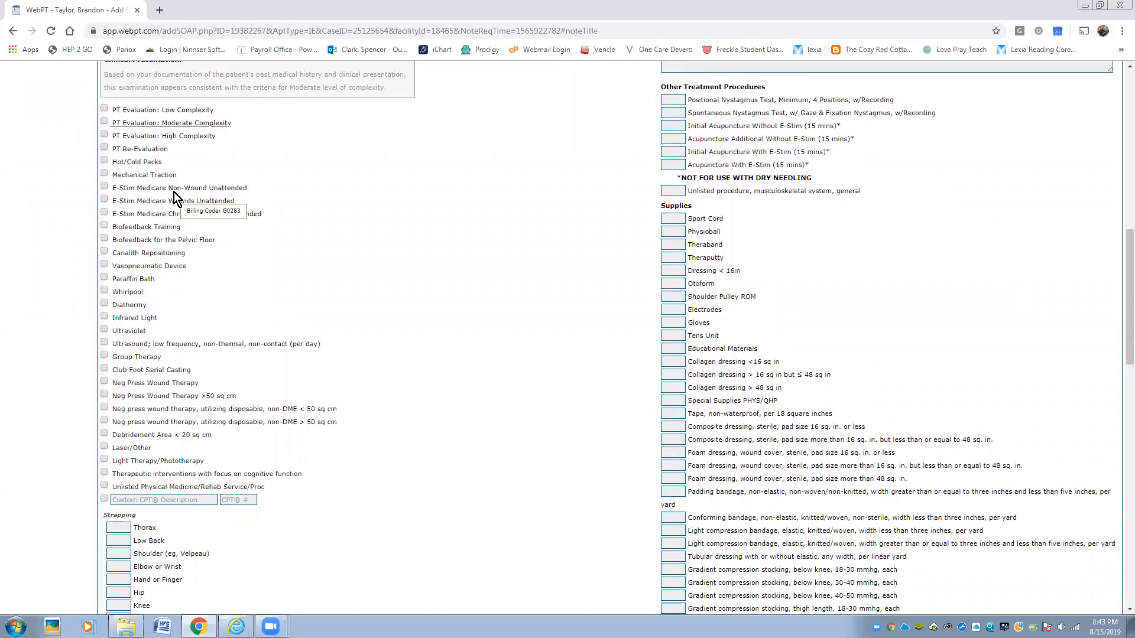
pyautogui.click(106, 123)
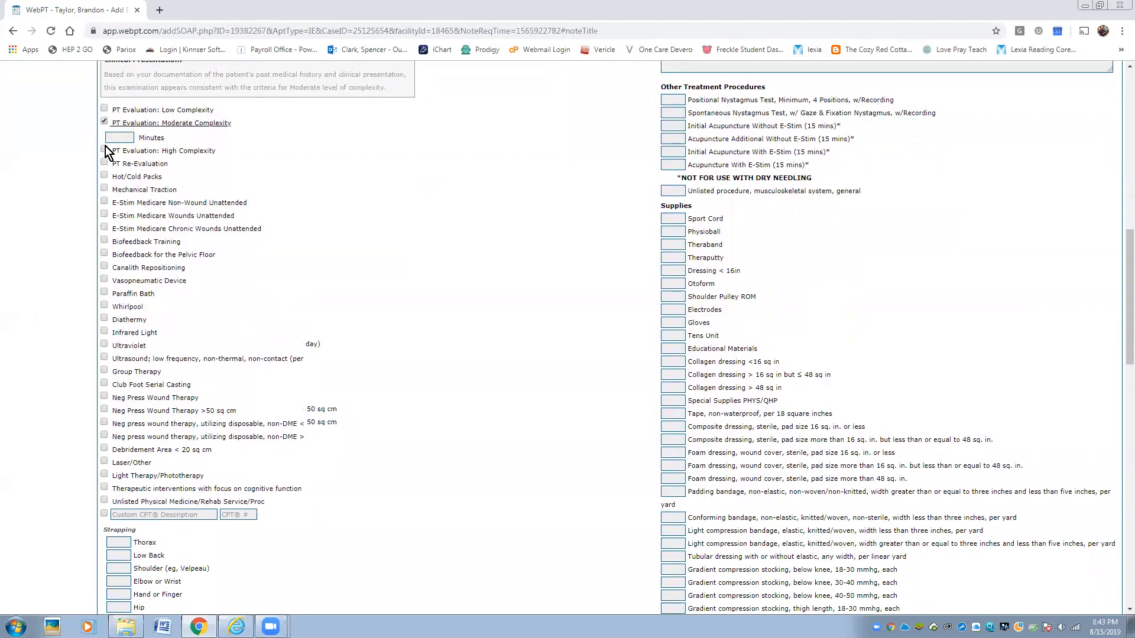
pyautogui.click(113, 137)
pyautogui.write('20')
pyautogui.scroll(-6, 351, 399)
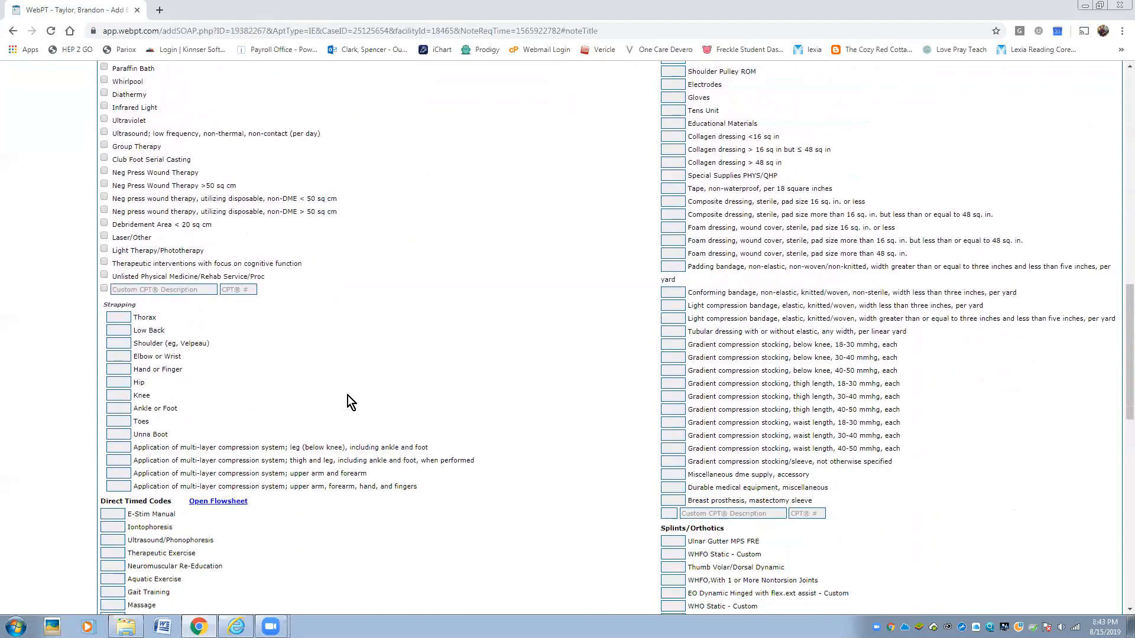
pyautogui.scroll(-4, 346, 395)
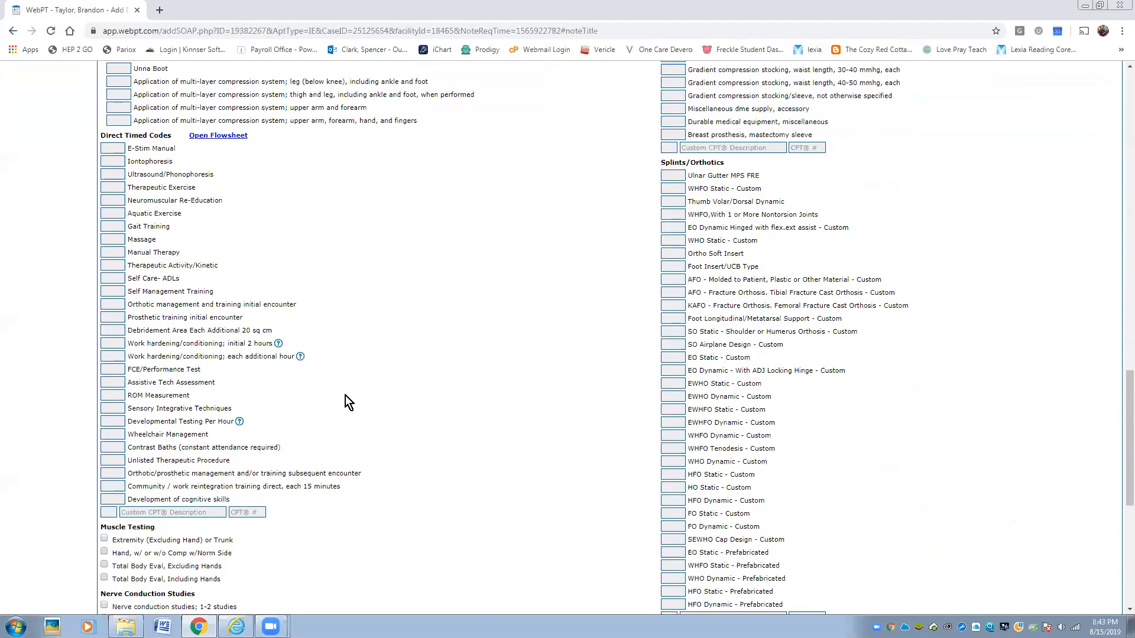
pyautogui.scroll(4, 346, 396)
pyautogui.scroll(4, 345, 395)
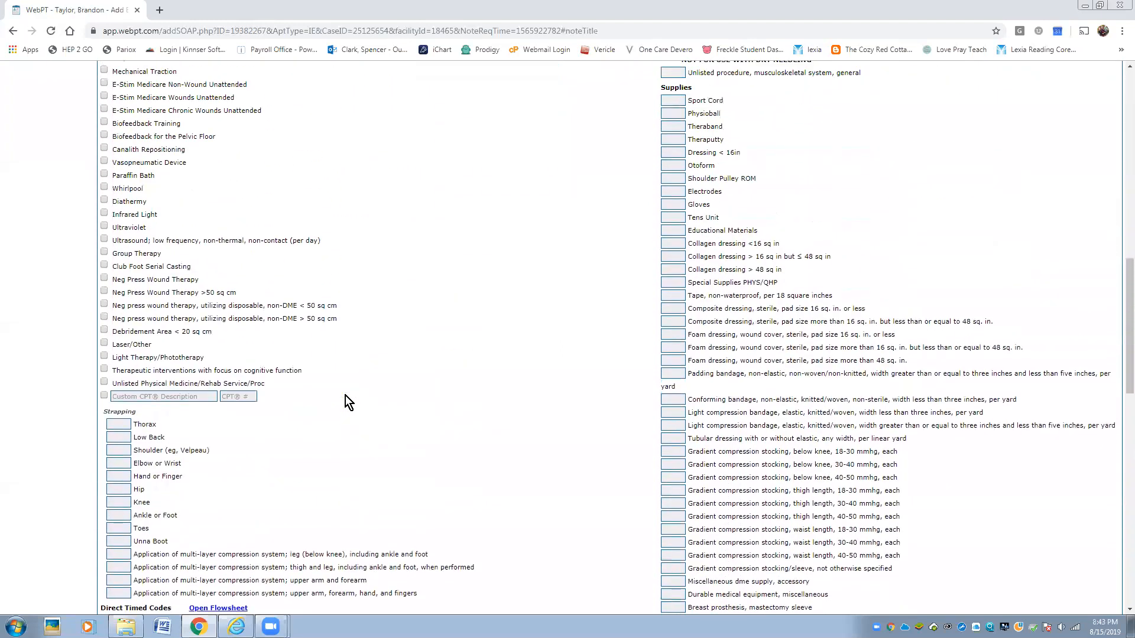
pyautogui.scroll(3, 346, 396)
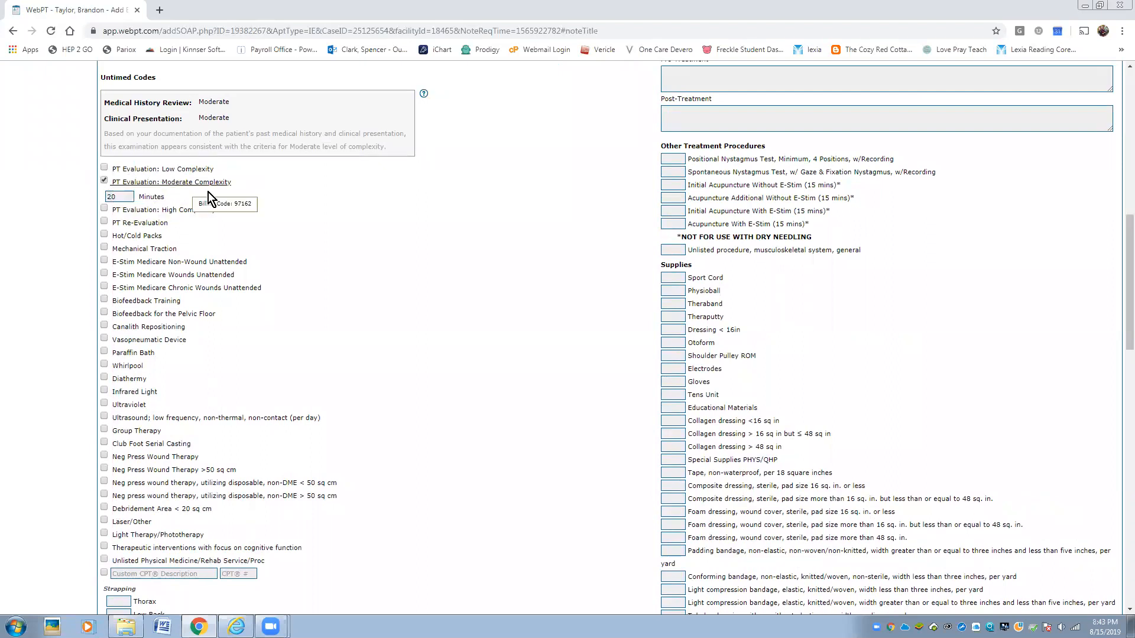
pyautogui.scroll(-5, 374, 374)
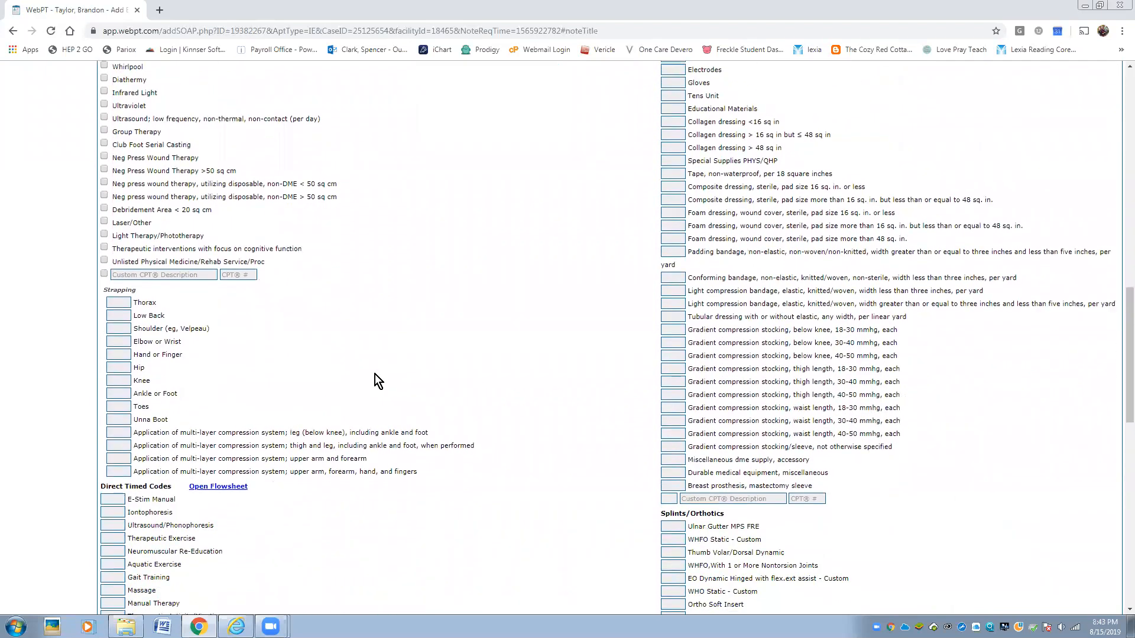
pyautogui.scroll(-6, 375, 374)
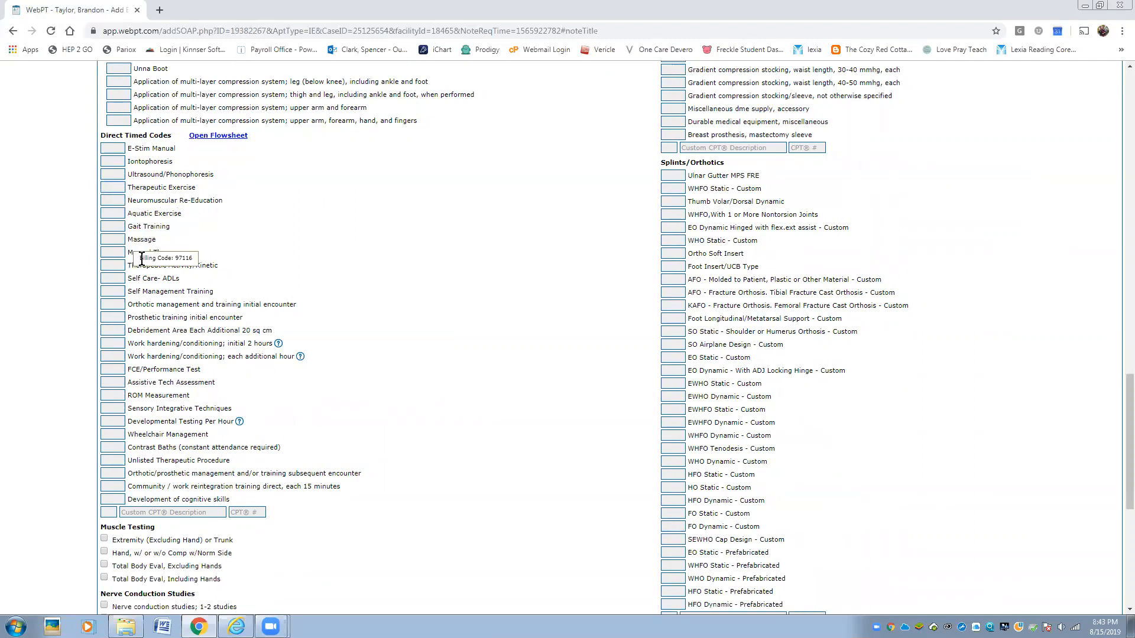
# - Bill Therapeutic Exercise 1 unit, 15 minutes, noting upgraded HEP with VC/TC for posture and technique
pyautogui.write('1')
pyautogui.click(120, 201)
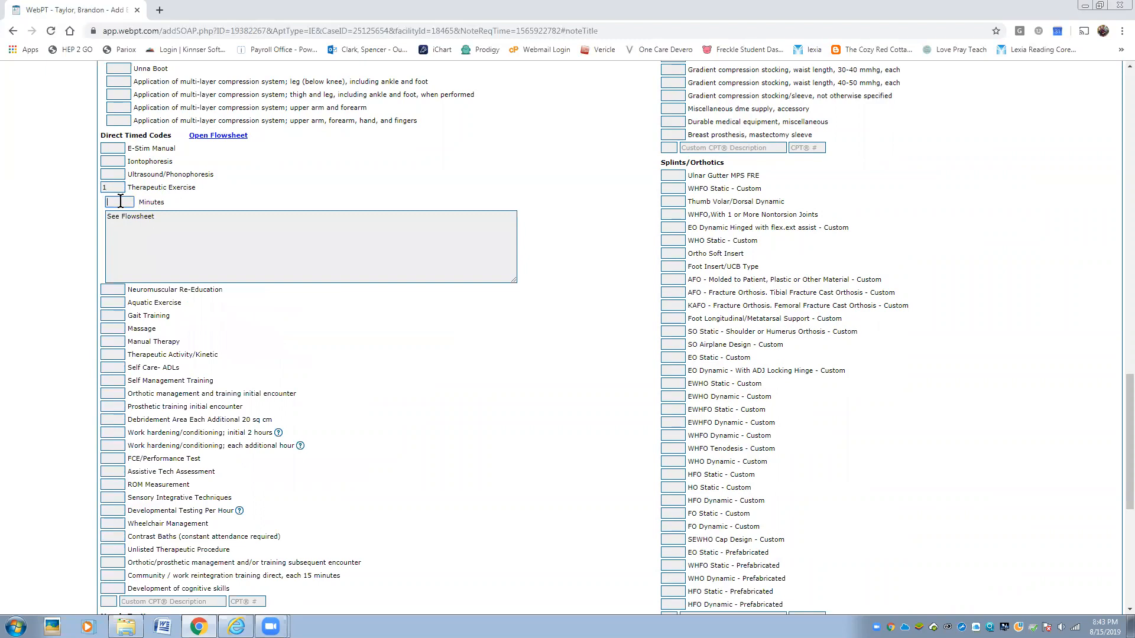
pyautogui.write('15')
pyautogui.moveTo(159, 216); pyautogui.dragTo(64, 215)
pyautogui.write('Intrud')
pyautogui.press('BackSpace')
pyautogui.write('oduced an upgrag')
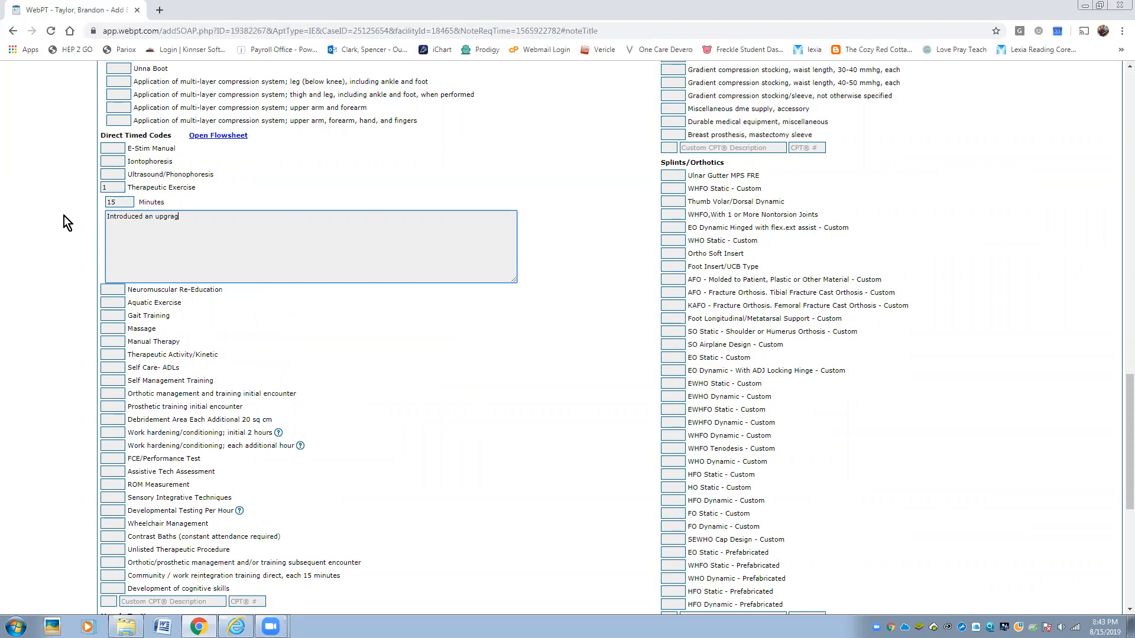
pyautogui.press('BackSpace')
pyautogui.write('ded HEP including VC and TC to preerform therex appropriately for')
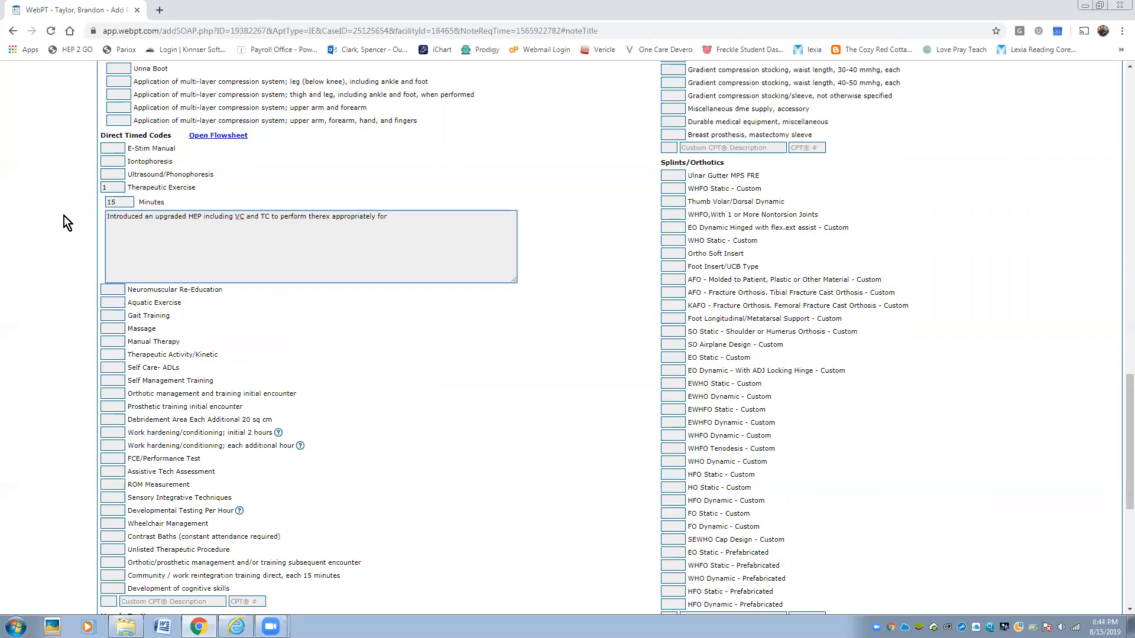
pyautogui.write('posture and technique.')
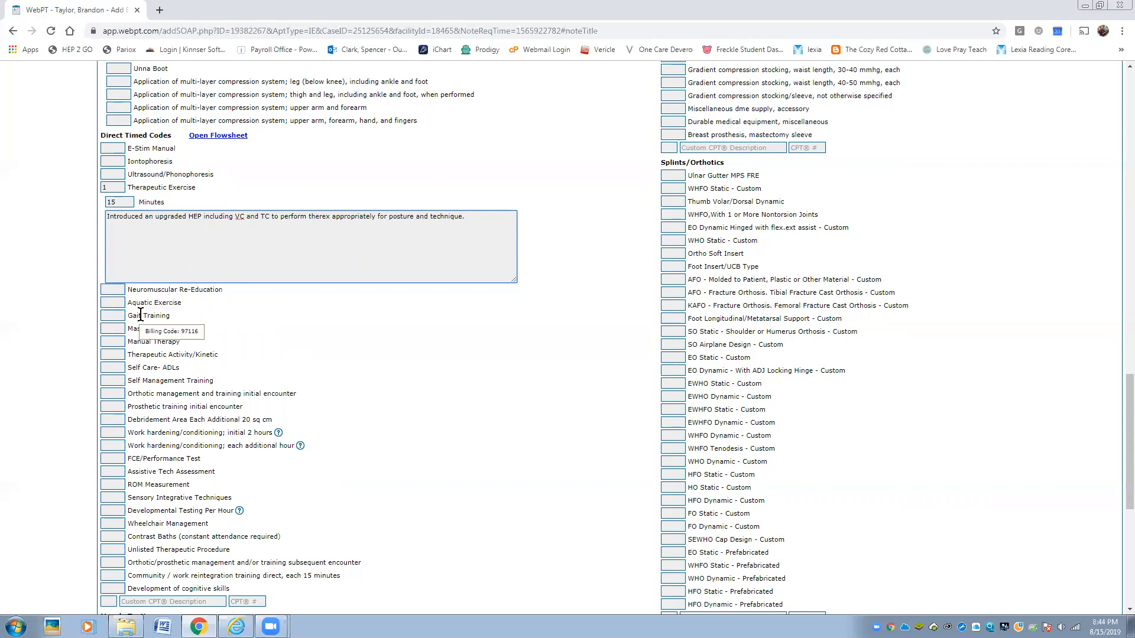
# - Bill Neuromuscular Re-Education 1 unit, 15 minutes, noting BERG and Tinetti instruction for safety and balance
pyautogui.click(114, 292)
pyautogui.write('1')
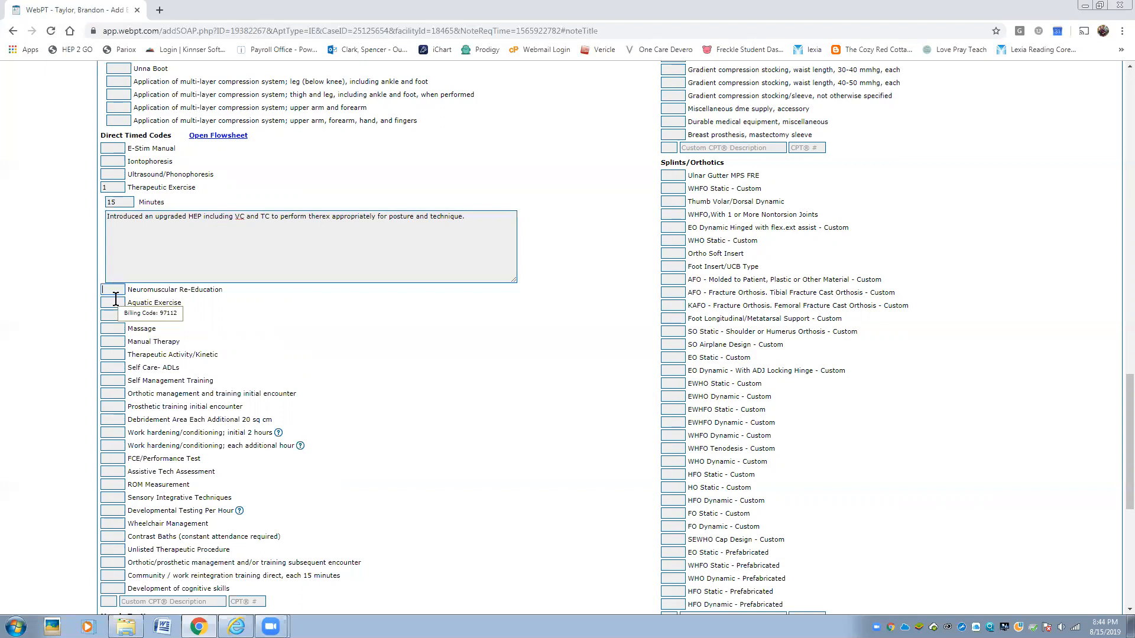
pyautogui.click(116, 342)
pyautogui.write('15')
pyautogui.doubleClick(159, 359)
pyautogui.press('BackSpace')
pyautogui.press('BackSpace')
pyautogui.press('BackSpace')
pyautogui.press('BackSpace')
pyautogui.press('BackSpace')
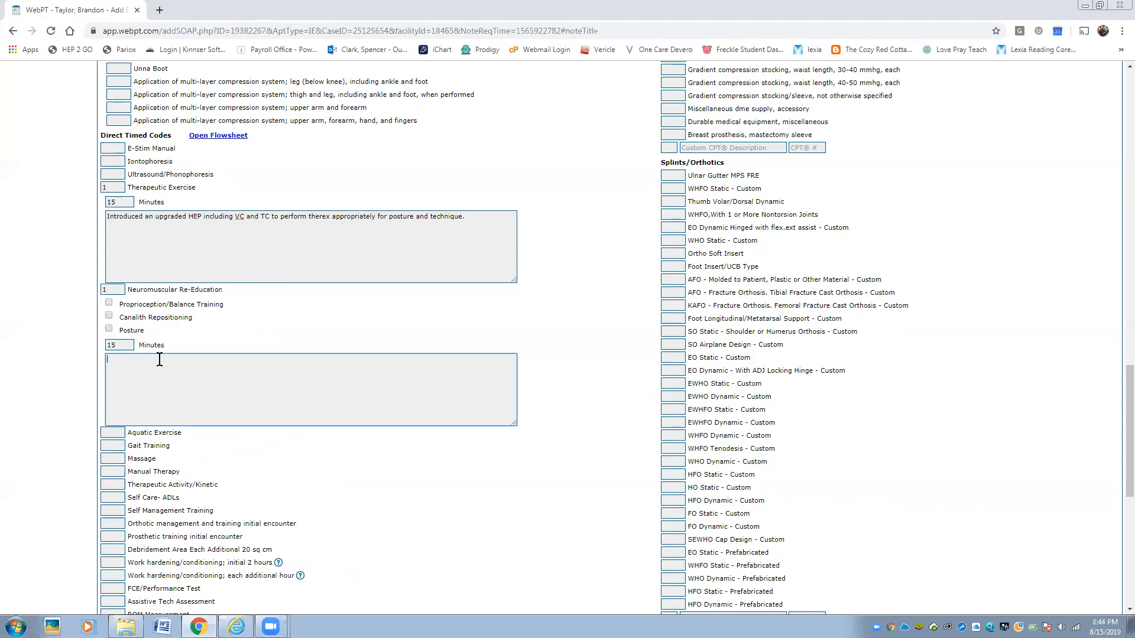
pyautogui.write('Instructed ')
pyautogui.write('pate')
pyautogui.write('ent ins')
pyautogui.press('BackSpace')
pyautogui.write('elements of BERG and Tinetti to improve safety and ')
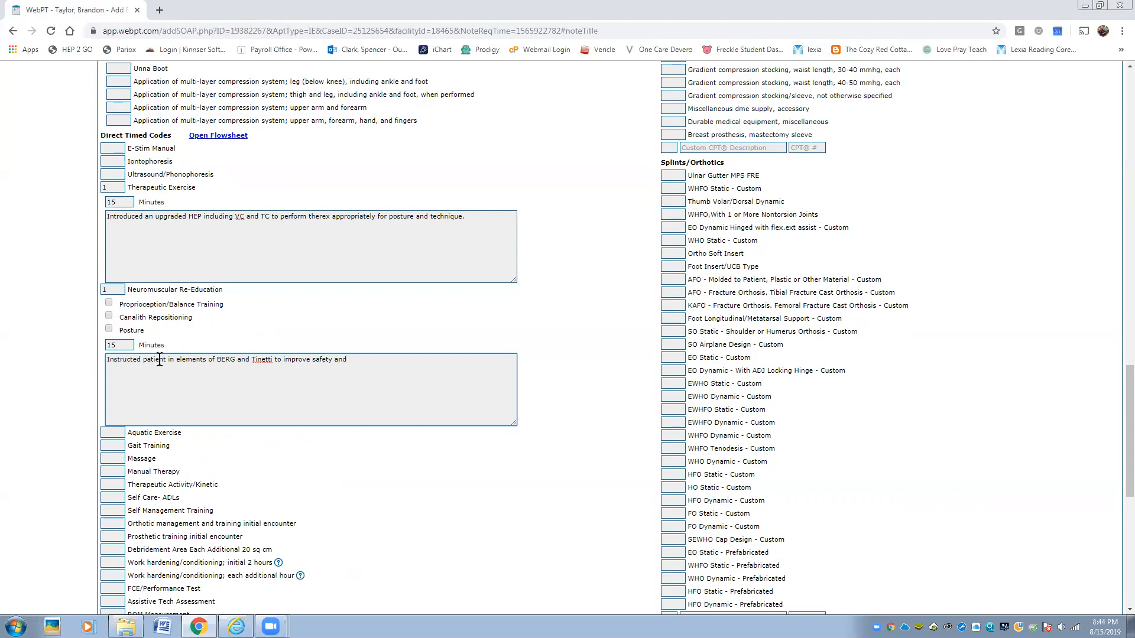
pyautogui.write('balance. Patient performed well with LOB x12 during training that required Mo')
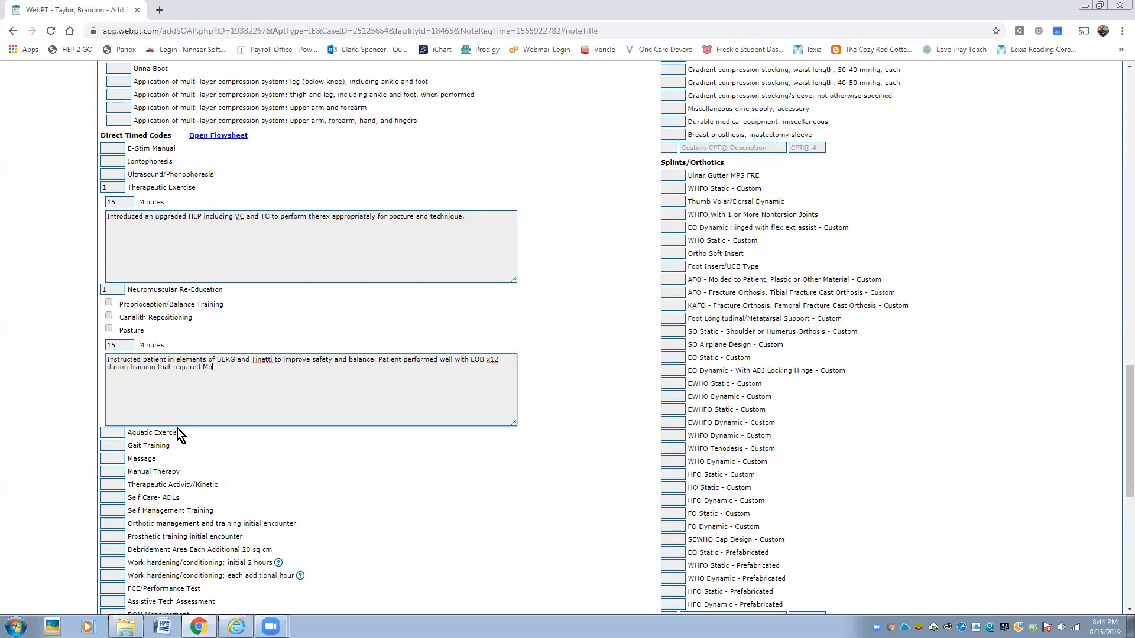
pyautogui.write('d A to perform correctly.')
# - Bill Manual Therapy 1 unit, 15 minutes, noting IASTM, STM and lumbar mobs from L1-BSIJ
pyautogui.scroll(-1, 205, 412)
pyautogui.click(115, 354)
pyautogui.write('1')
pyautogui.click(121, 383)
pyautogui.write('15')
pyautogui.click(130, 403)
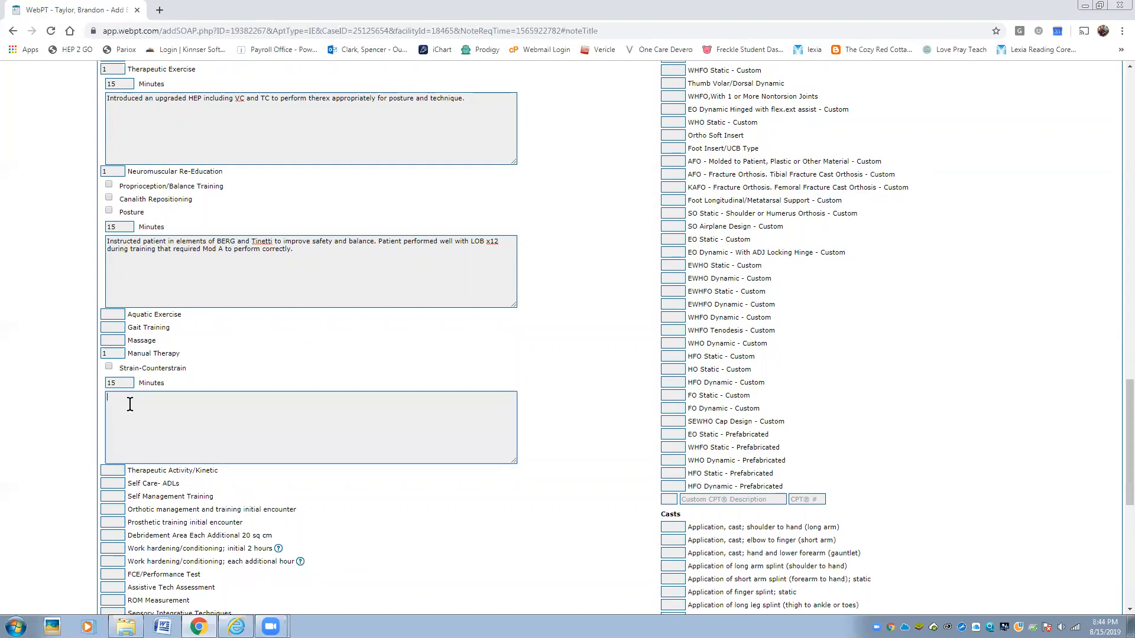
pyautogui.write('Performed IASTM, STM, and jointb')
pyautogui.press('BackSpace')
pyautogui.write('mobs for side gliding,')
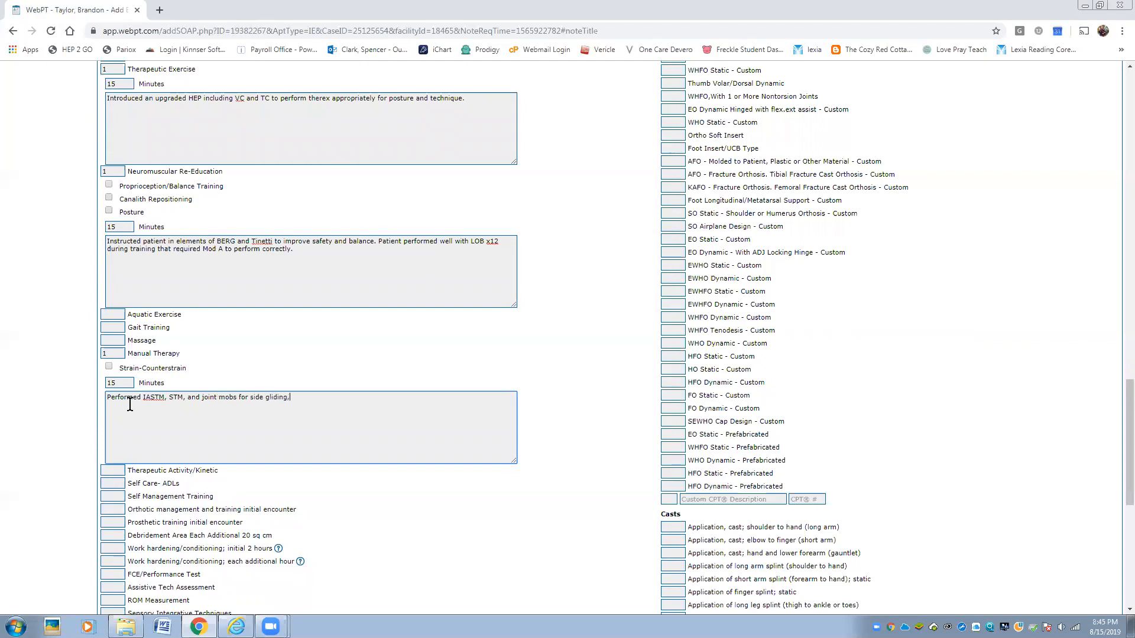
pyautogui.write(' PA, and rotational mobs to the Lumbar Spine fr')
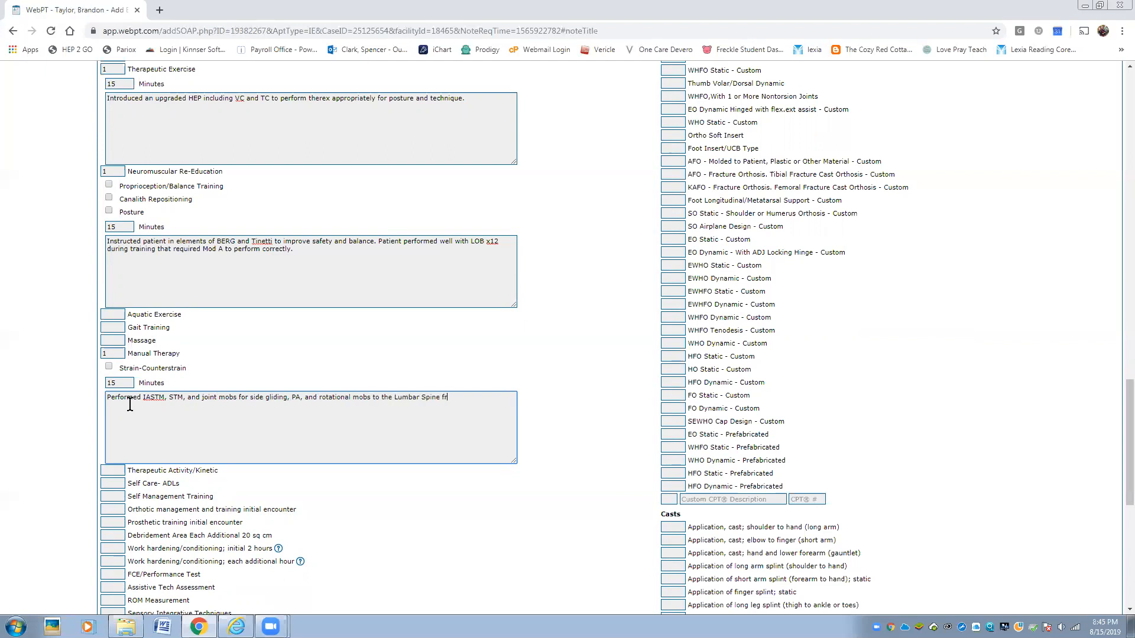
pyautogui.write('om L1-B=')
pyautogui.press('BackSpace')
pyautogui.write('Spine from L1-BSIJ to improve noted fibrosis, joint play and improve')
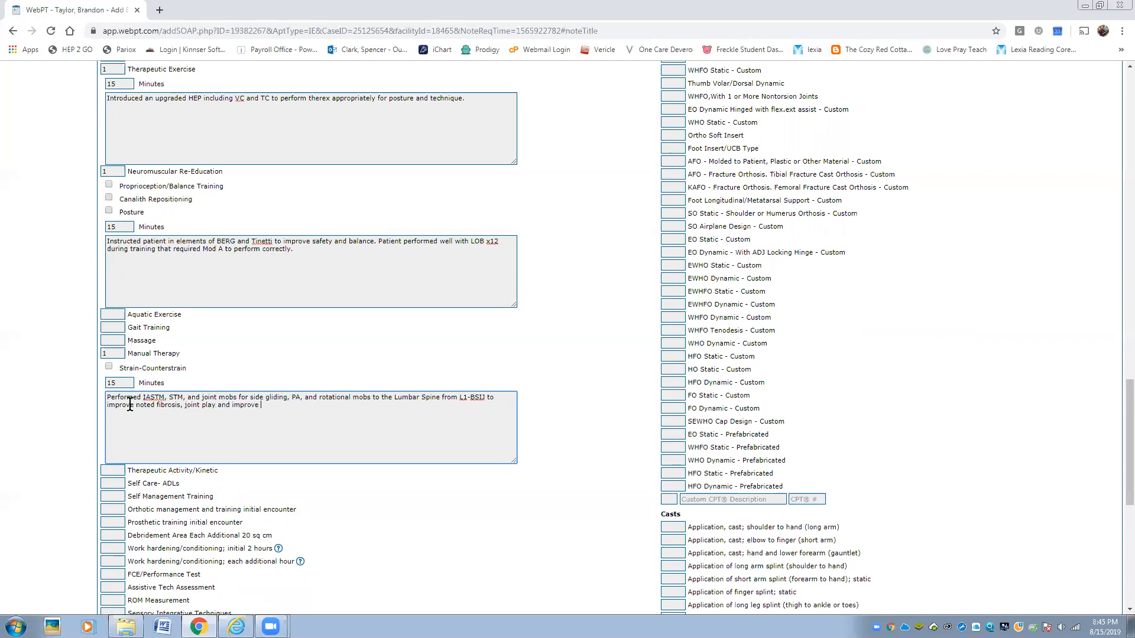
pyautogui.write(' nerve compression through the nerve roots and ')
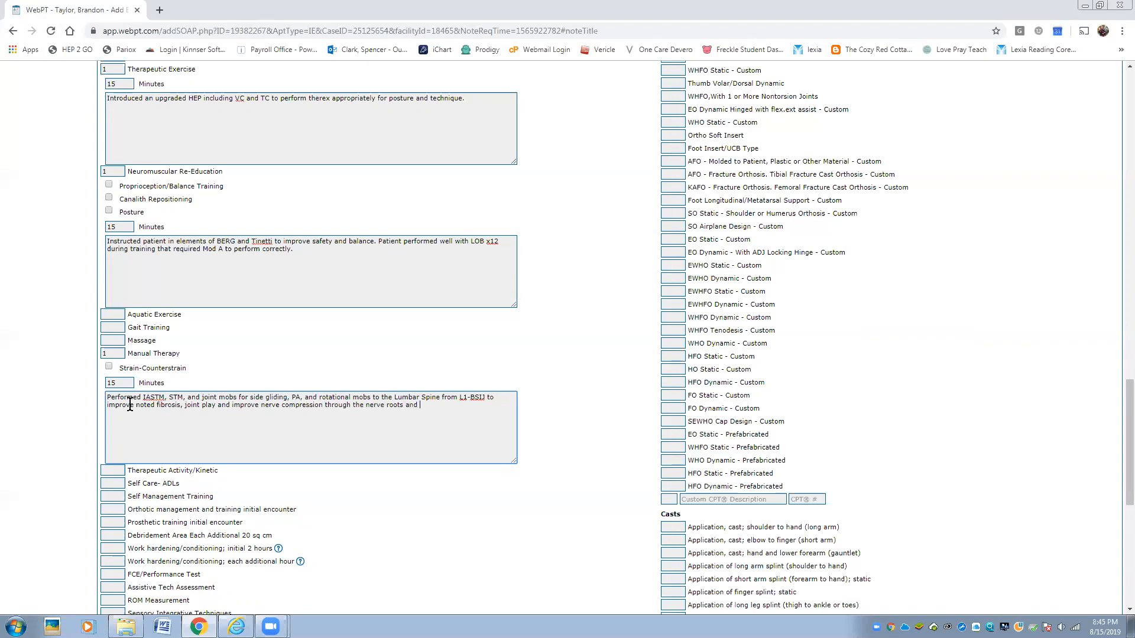
pyautogui.write('free nerve endings.')
# - Review the billing entries and finalize the Initial Examination
pyautogui.scroll(10, 130, 405)
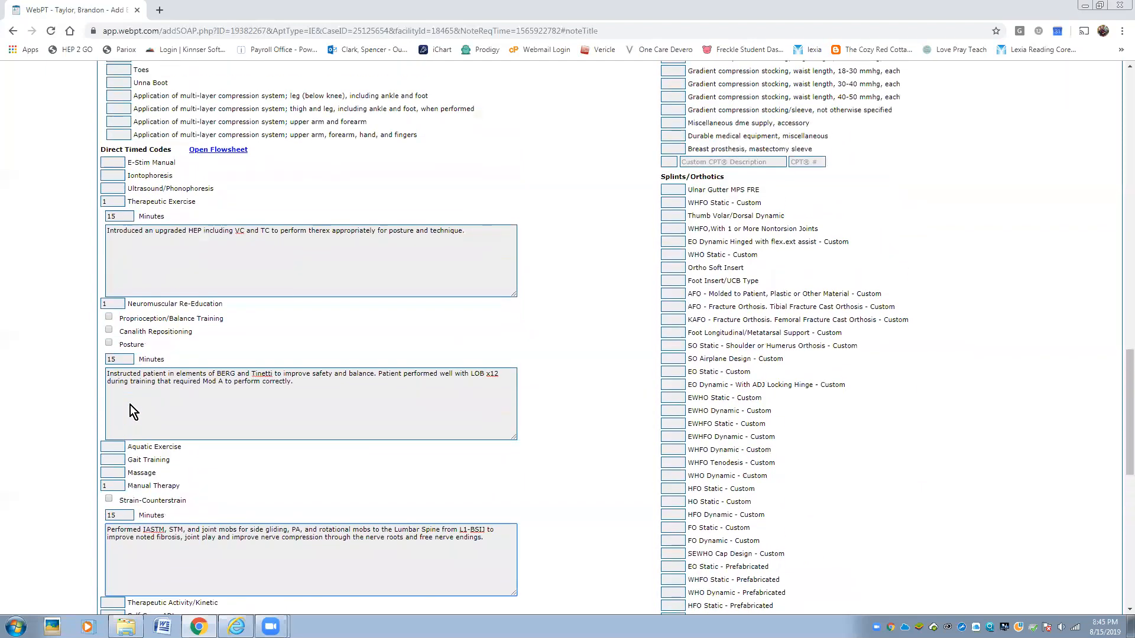
pyautogui.scroll(8, 130, 406)
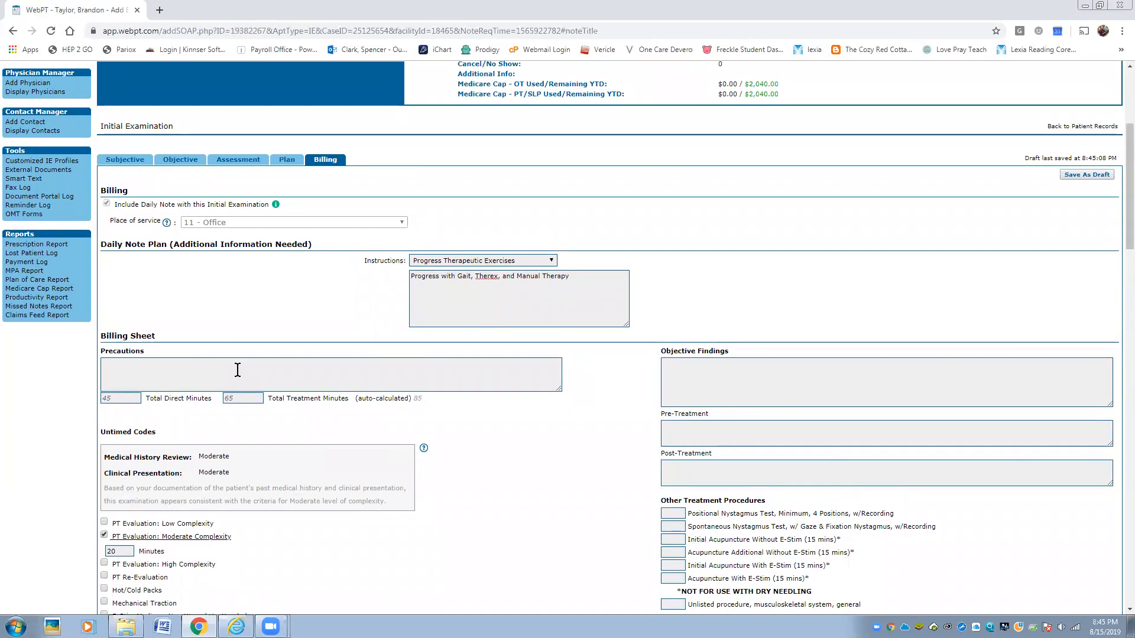
pyautogui.scroll(-15, 237, 370)
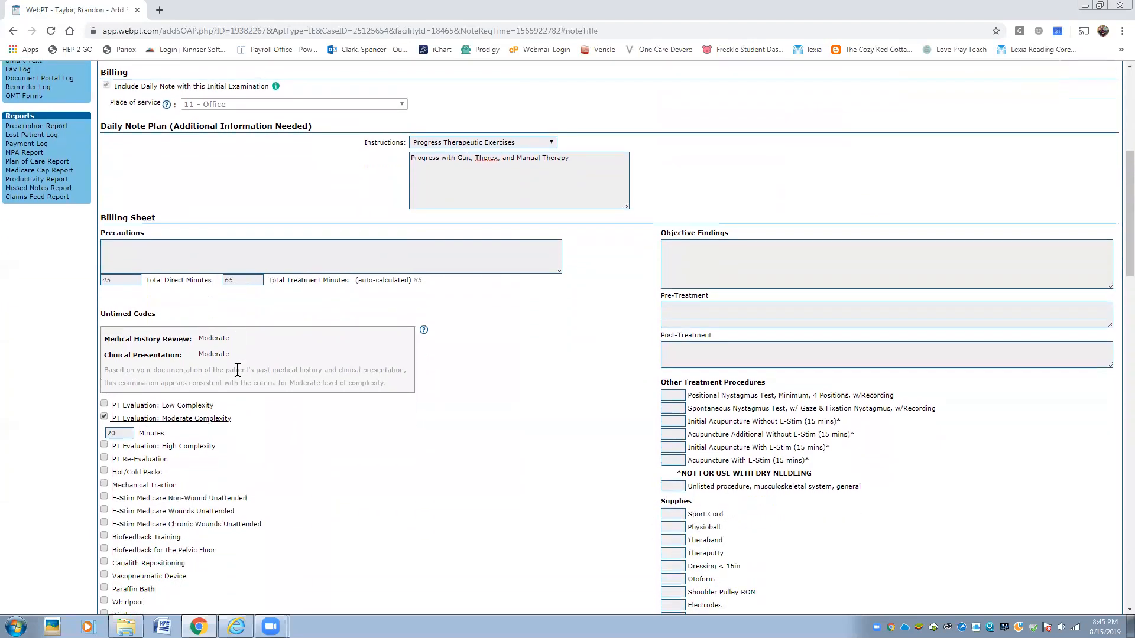
pyautogui.scroll(-12, 239, 371)
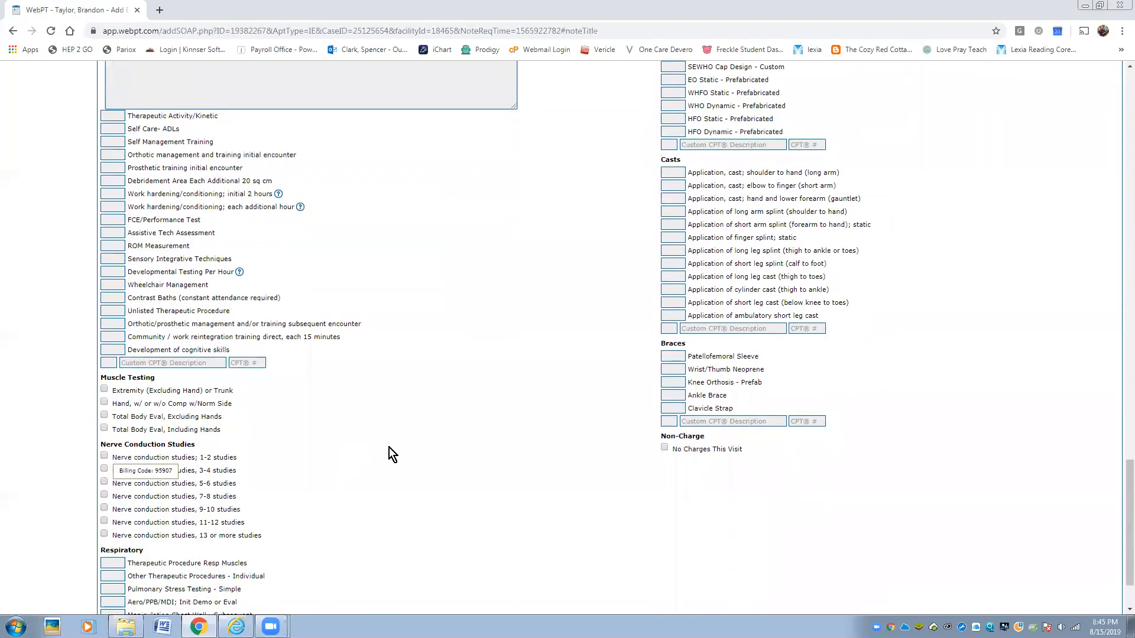
pyautogui.scroll(-3, 389, 449)
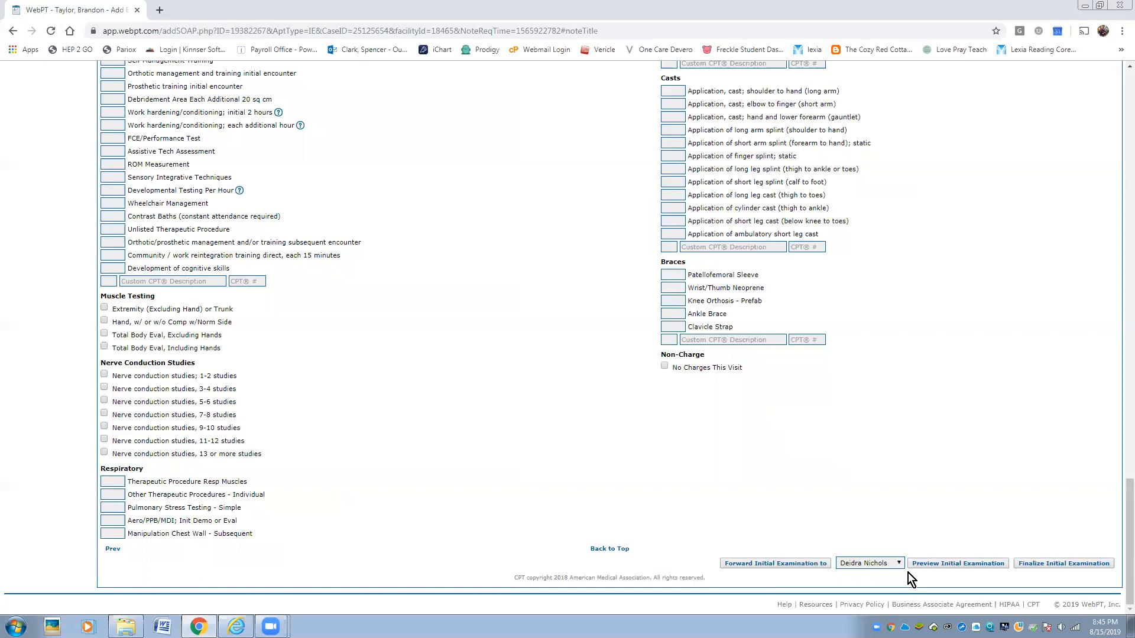
pyautogui.click(1082, 567)
# - Confirm finalizing, scroll through the Initial Examination preview, then return to editing it
pyautogui.click(664, 431)
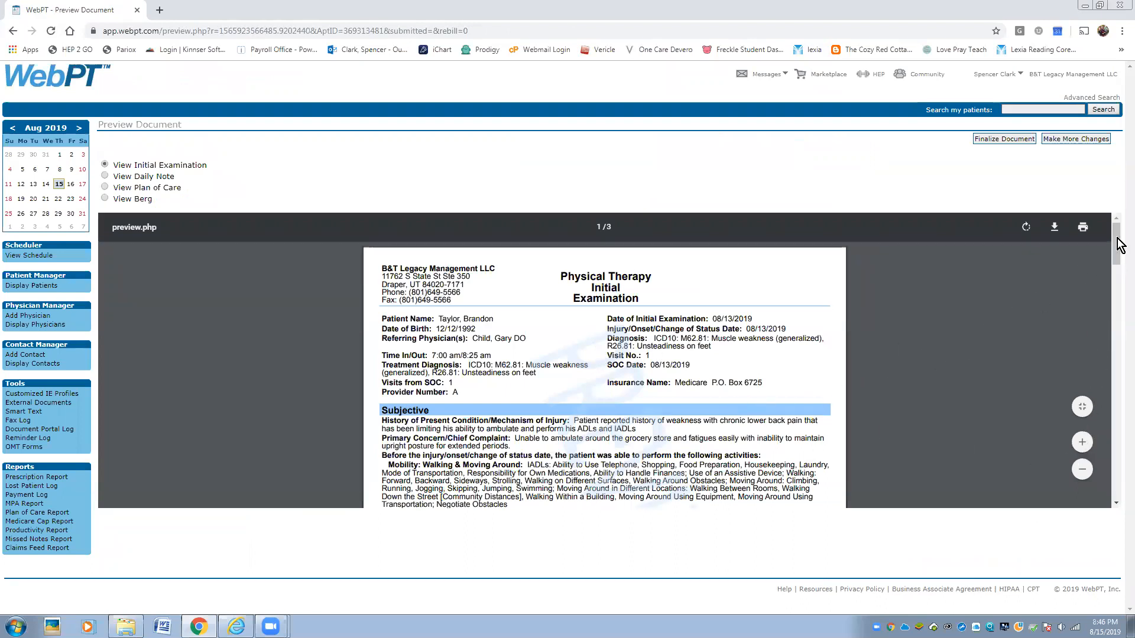
pyautogui.moveTo(1114, 240); pyautogui.dragTo(1119, 467)
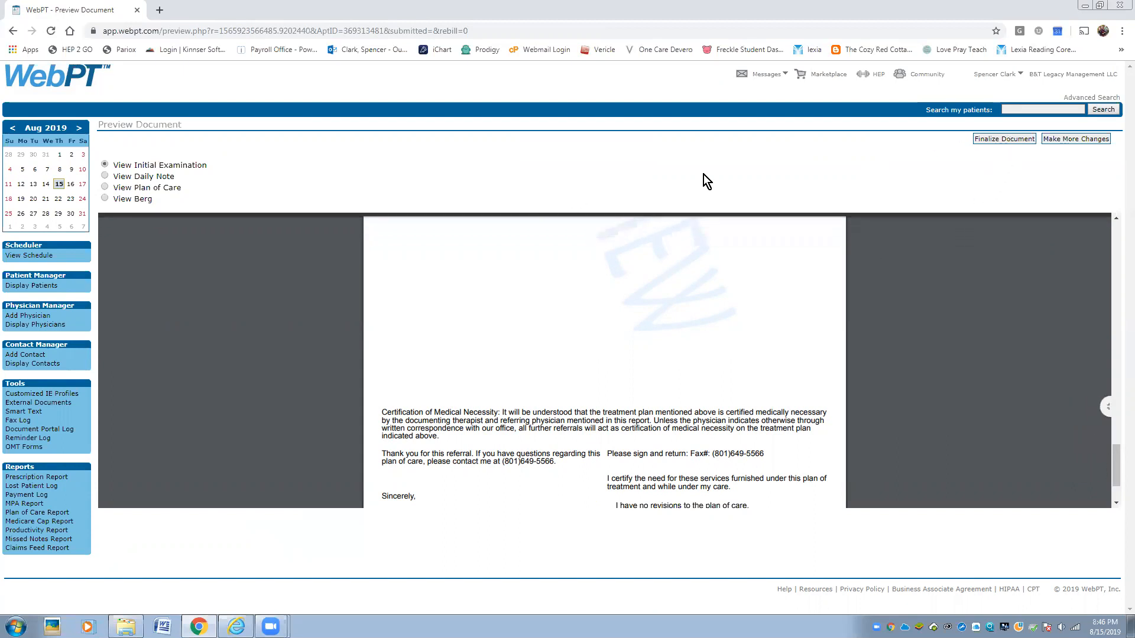
pyautogui.click(1078, 139)
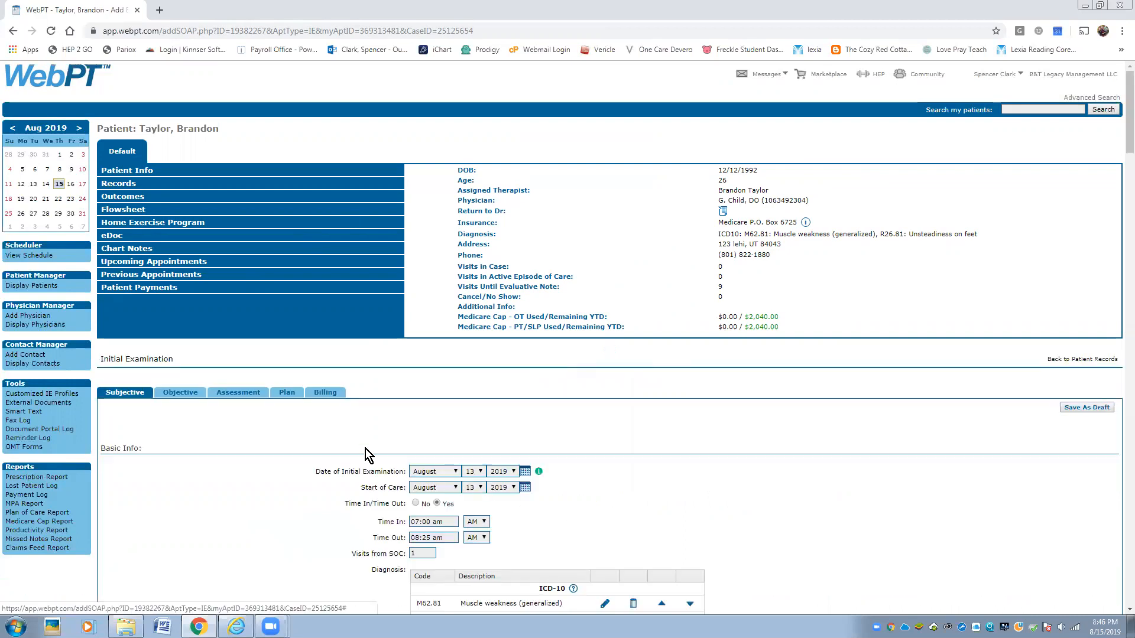
# - Step through the Objective, Assessment, Plan and Billing sections of the exam
pyautogui.scroll(-2, 361, 447)
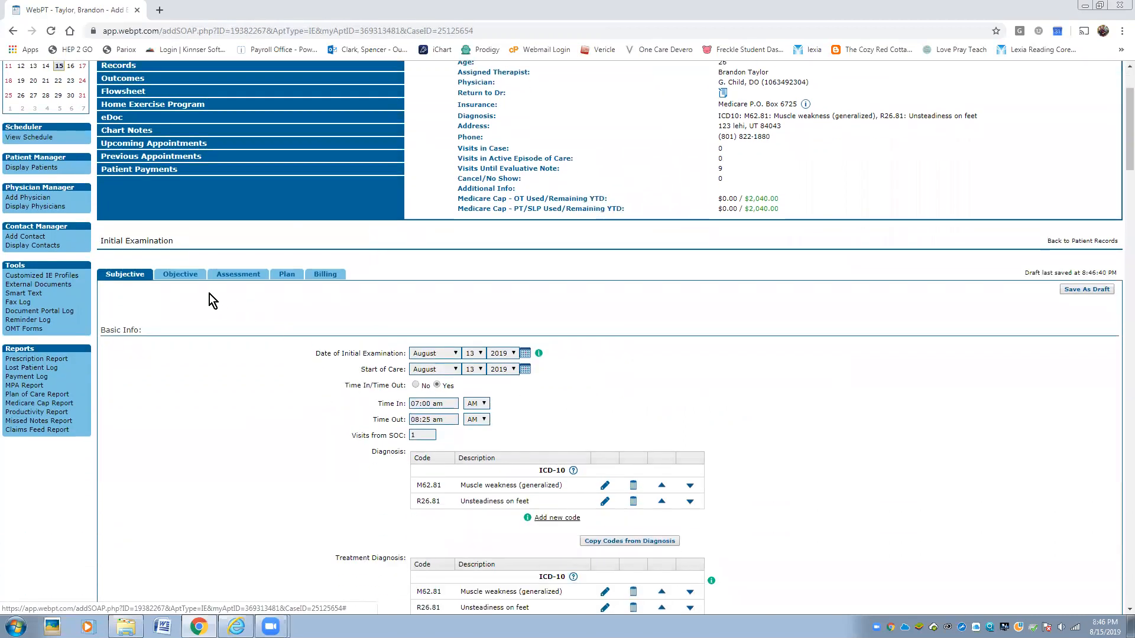
pyautogui.click(184, 280)
pyautogui.click(240, 277)
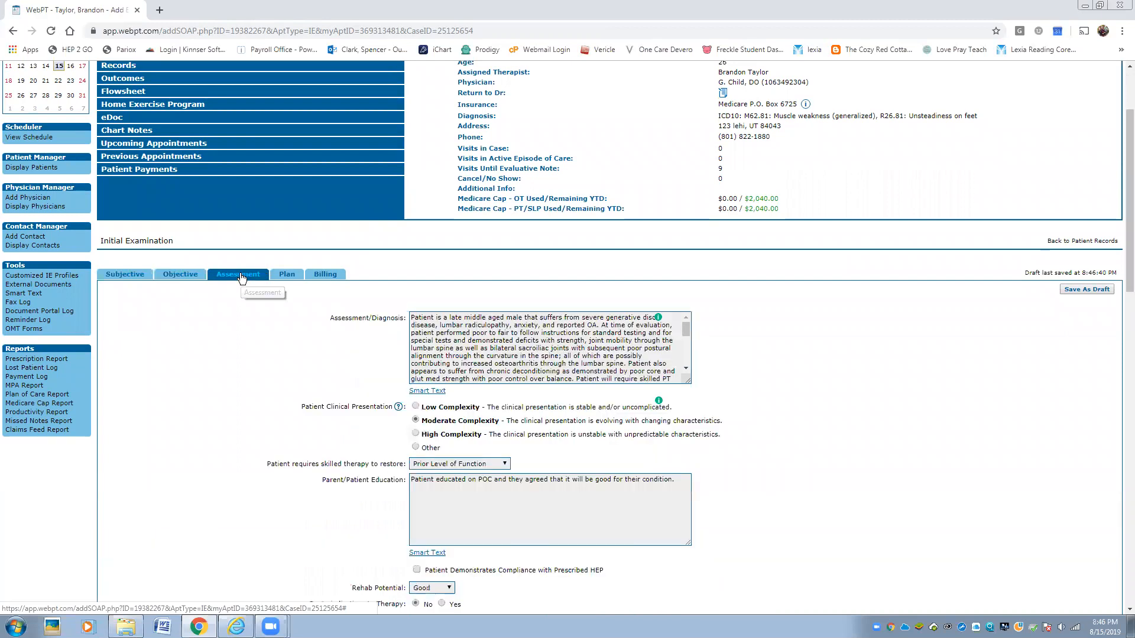
pyautogui.click(288, 276)
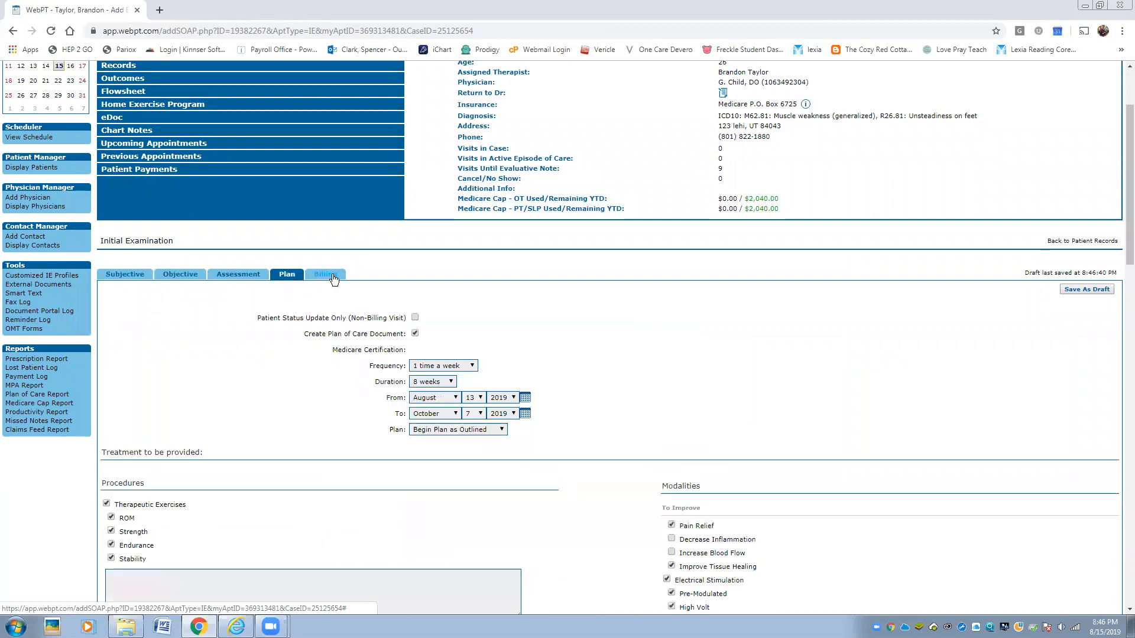
pyautogui.click(325, 275)
# - Finalize the Initial Examination, accepting both confirmation warnings
pyautogui.scroll(-15, 521, 458)
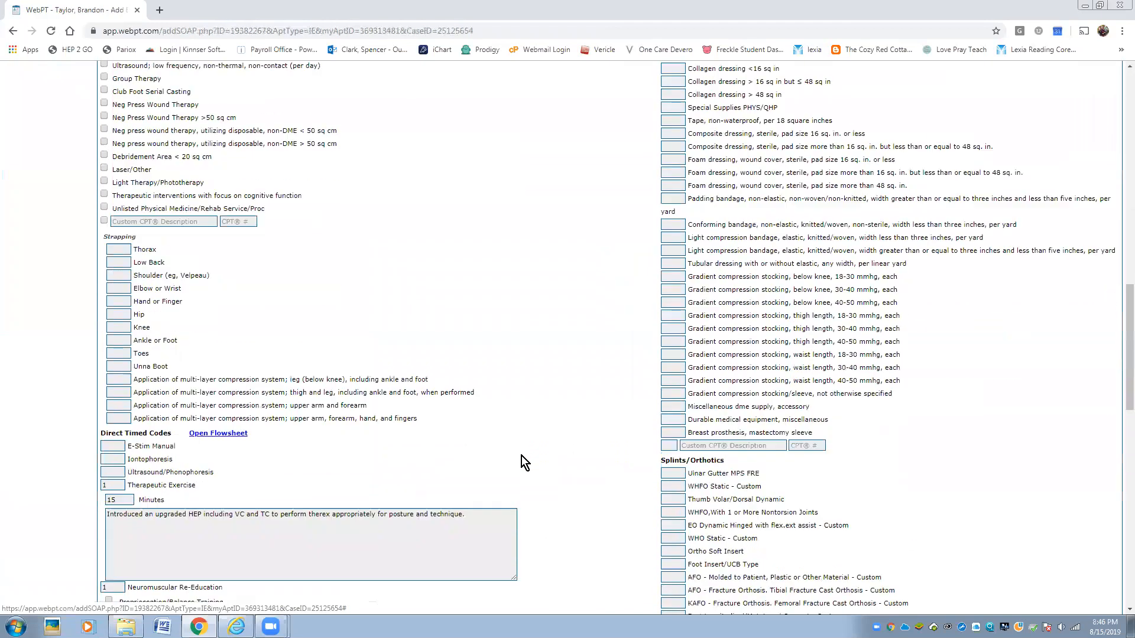
pyautogui.scroll(-2, 520, 456)
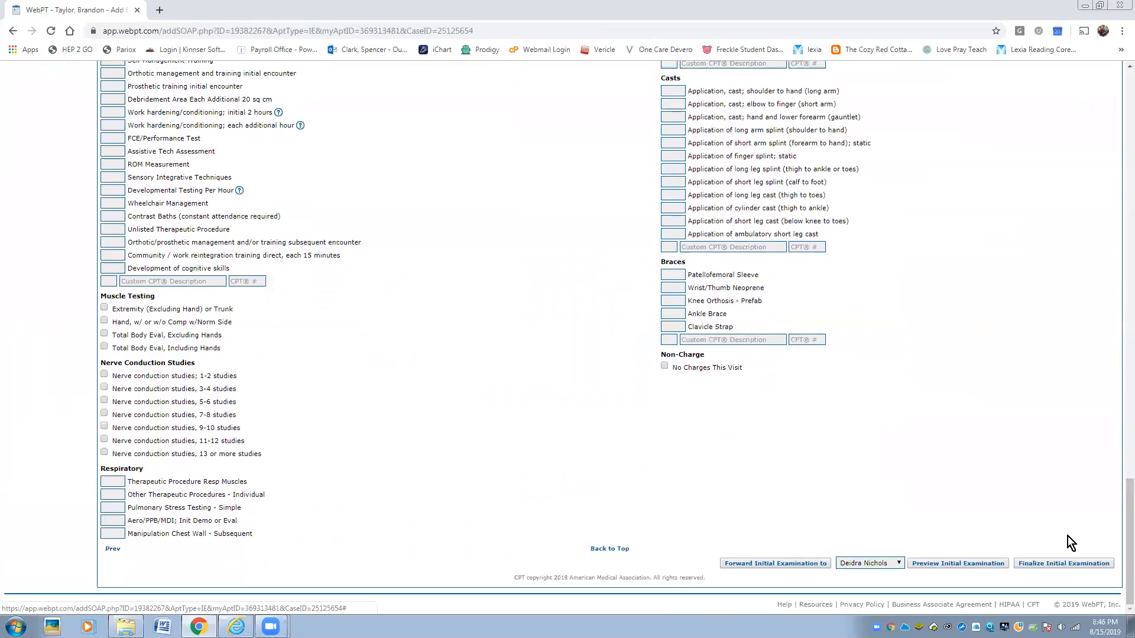
pyautogui.click(1082, 565)
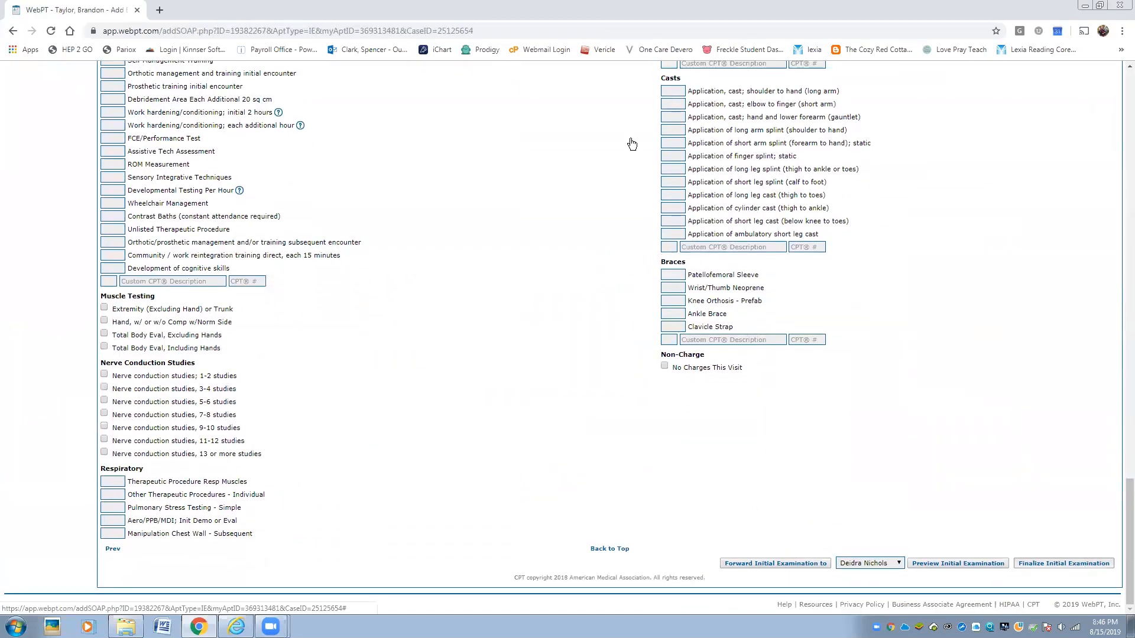
pyautogui.click(627, 110)
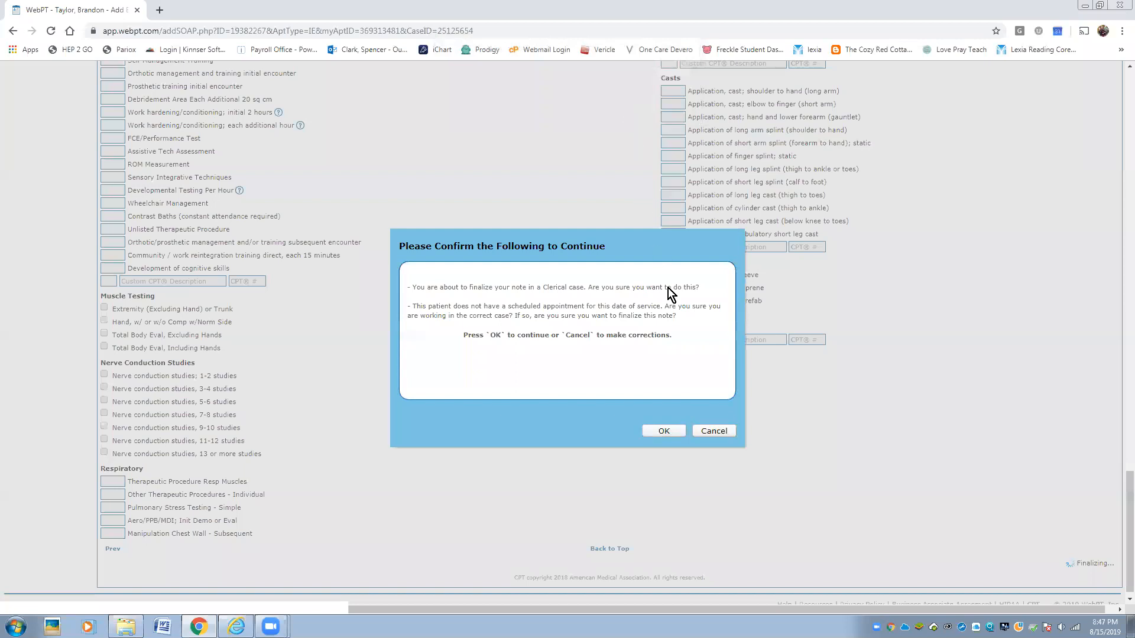
pyautogui.click(664, 432)
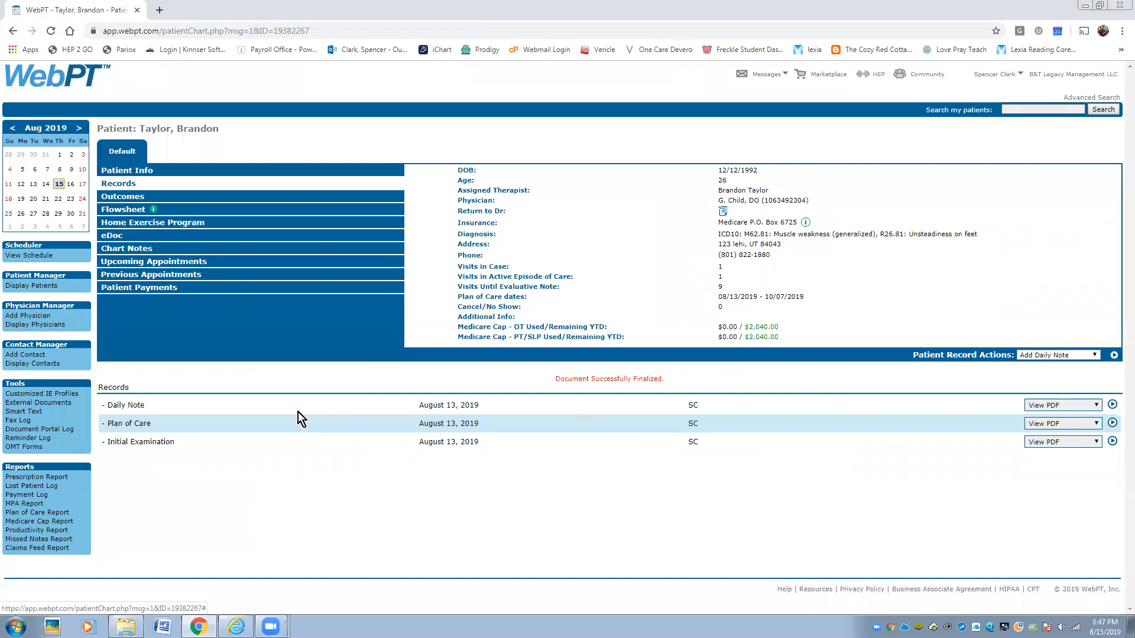
# - In Smart Text, browse Assessment and Goals phrases, check goal types and durations, then Patient Education
pyautogui.click(31, 412)
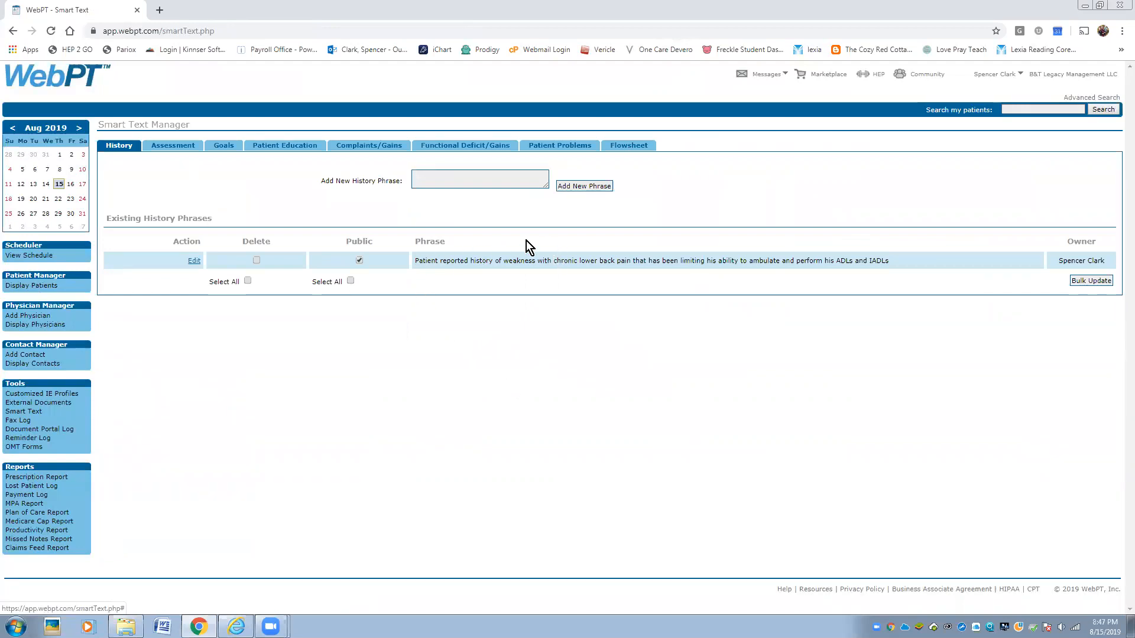
pyautogui.click(171, 148)
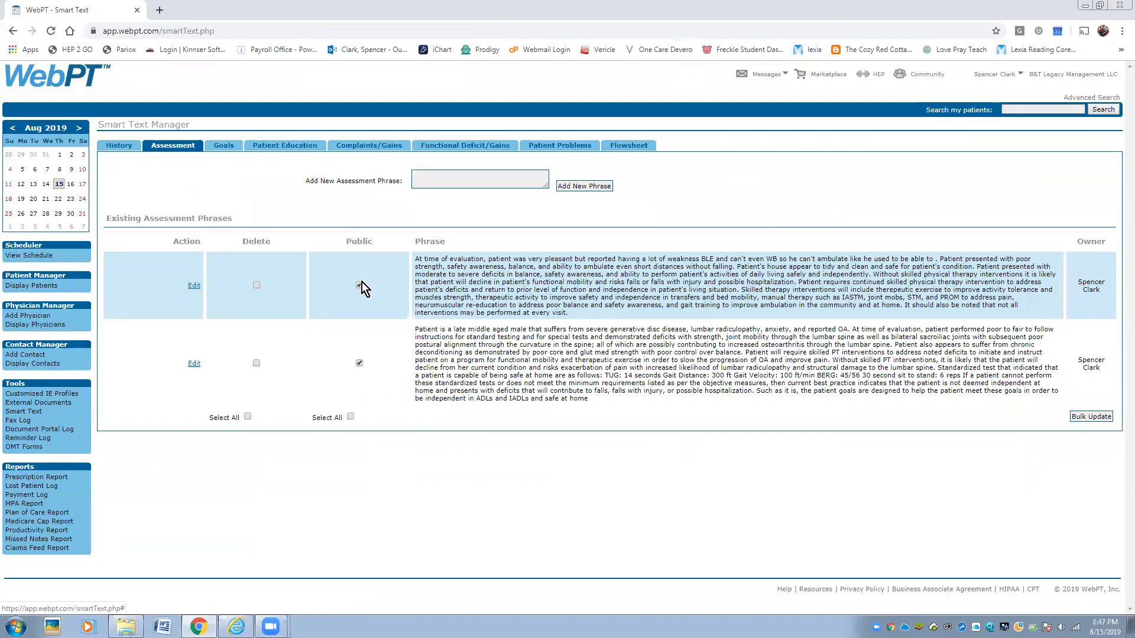
pyautogui.click(225, 148)
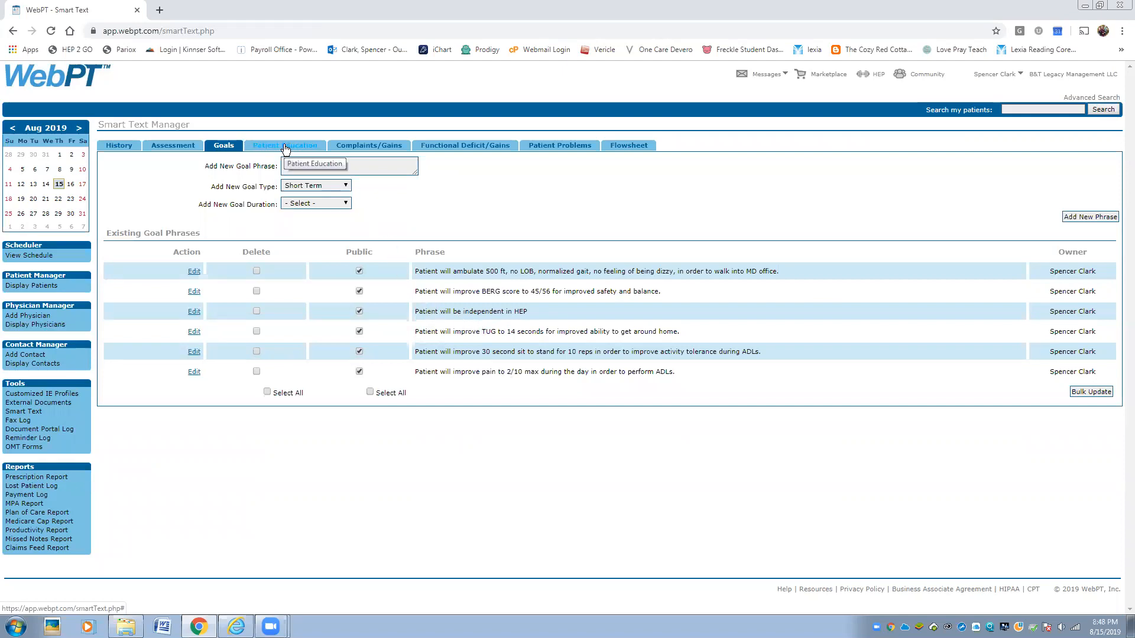
pyautogui.click(286, 165)
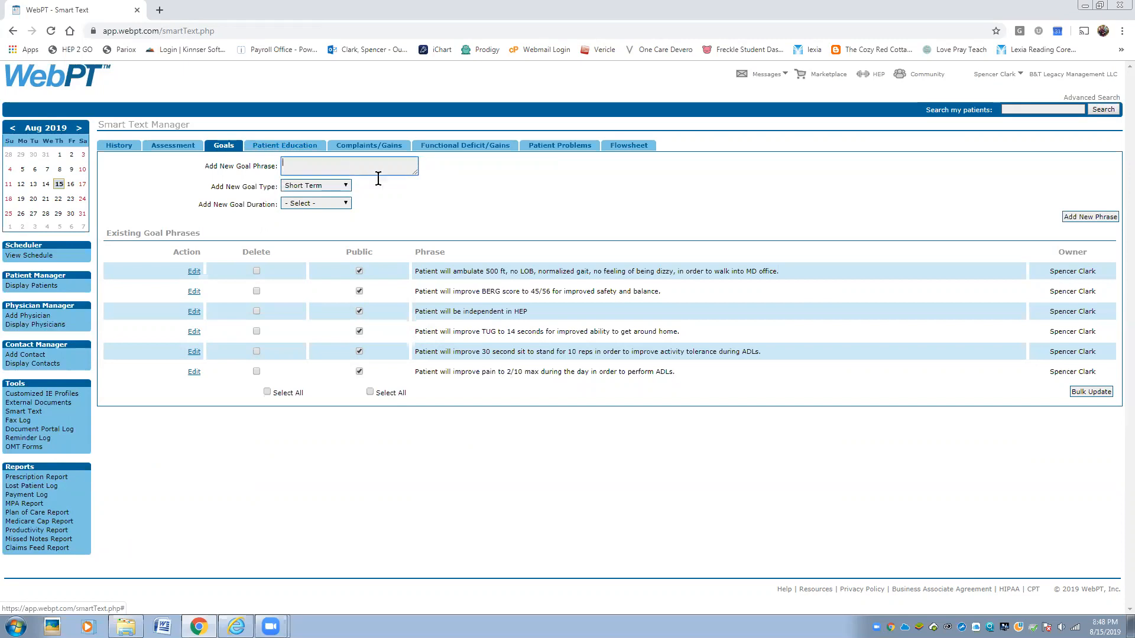
pyautogui.click(292, 186)
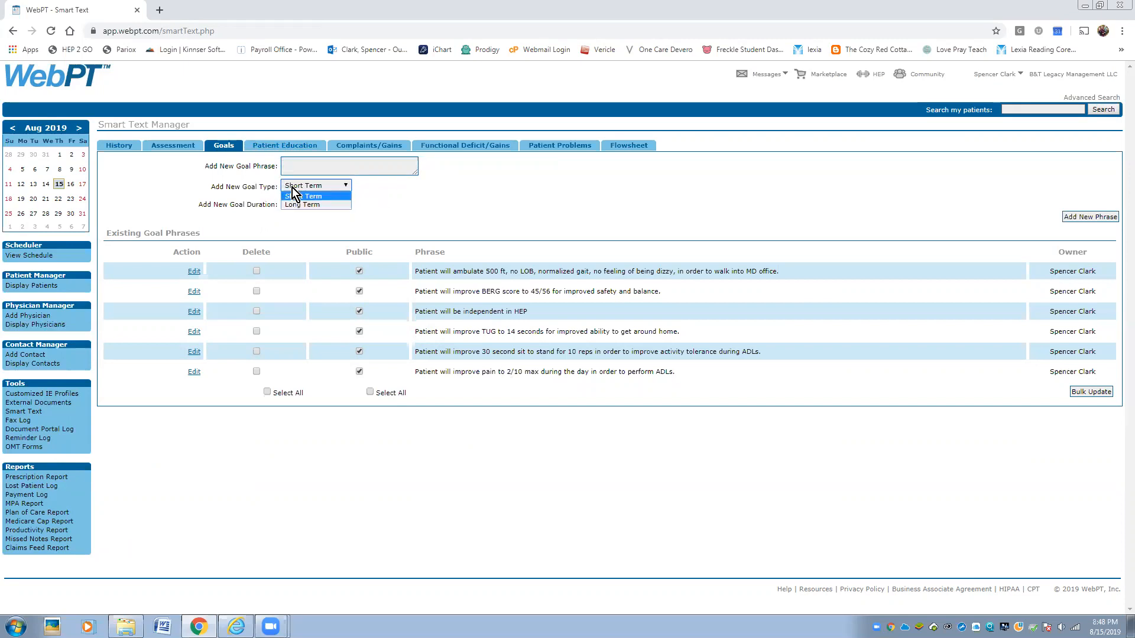
pyautogui.click(292, 187)
pyautogui.click(312, 203)
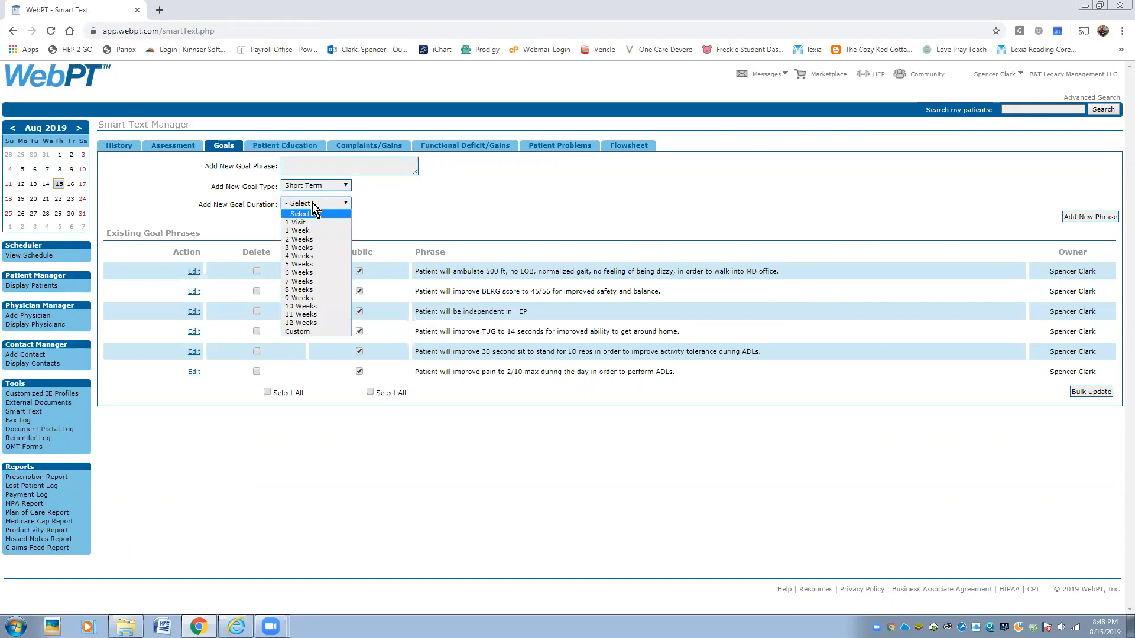
pyautogui.click(312, 203)
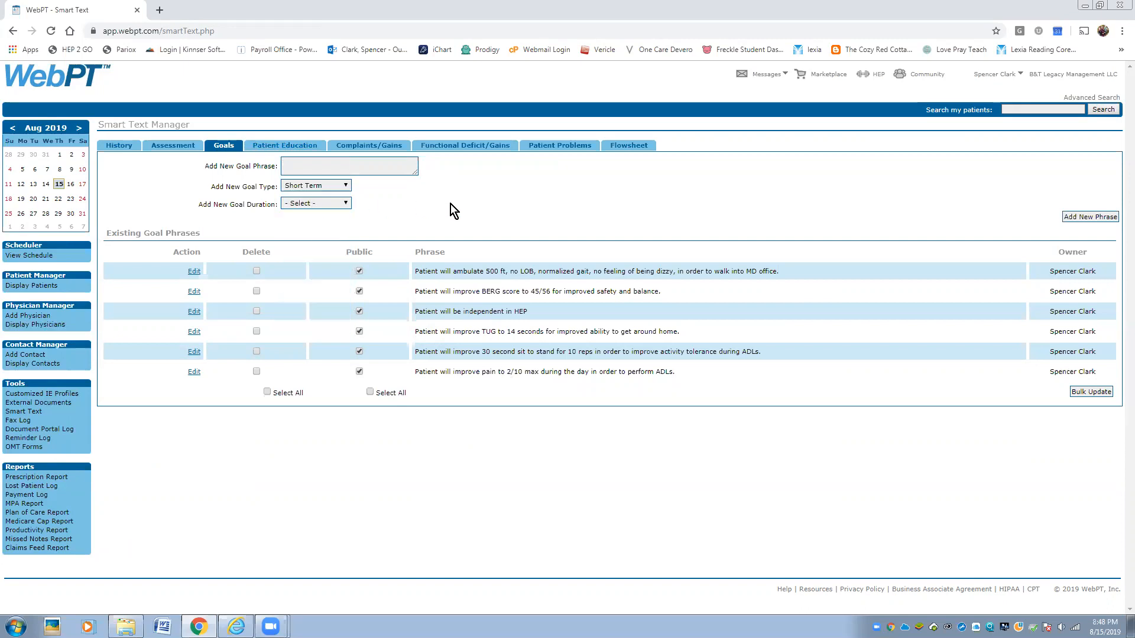
pyautogui.click(261, 147)
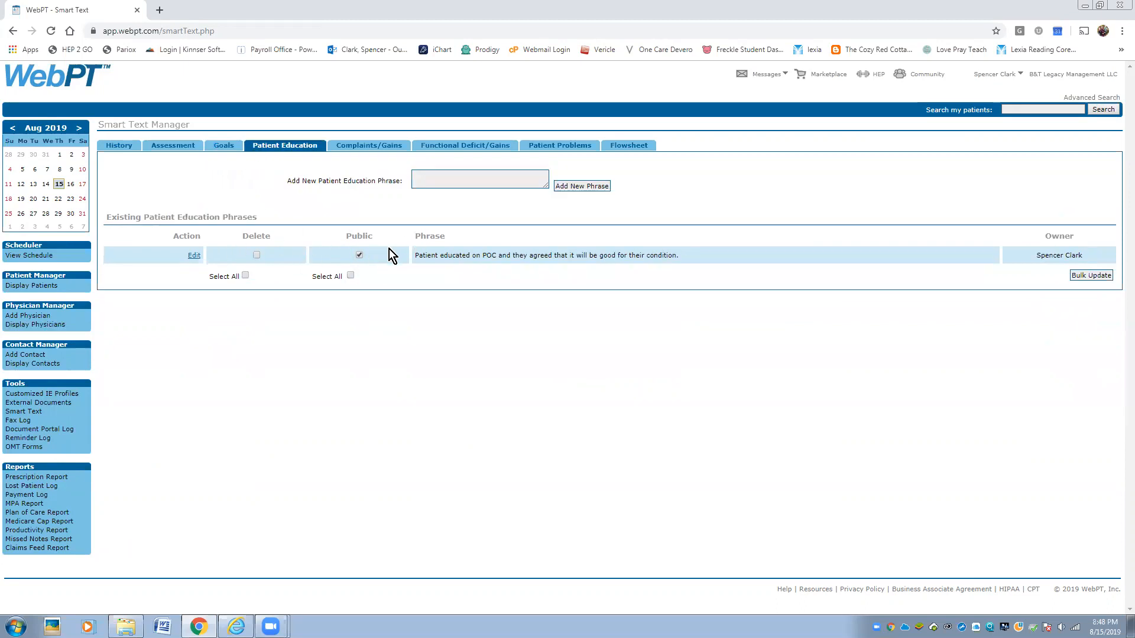
# - Browse Complaints/Gains, Functional Deficit/Gains, Patient Problems and Flowsheet phrases, then open Customized IE Profiles
pyautogui.click(373, 147)
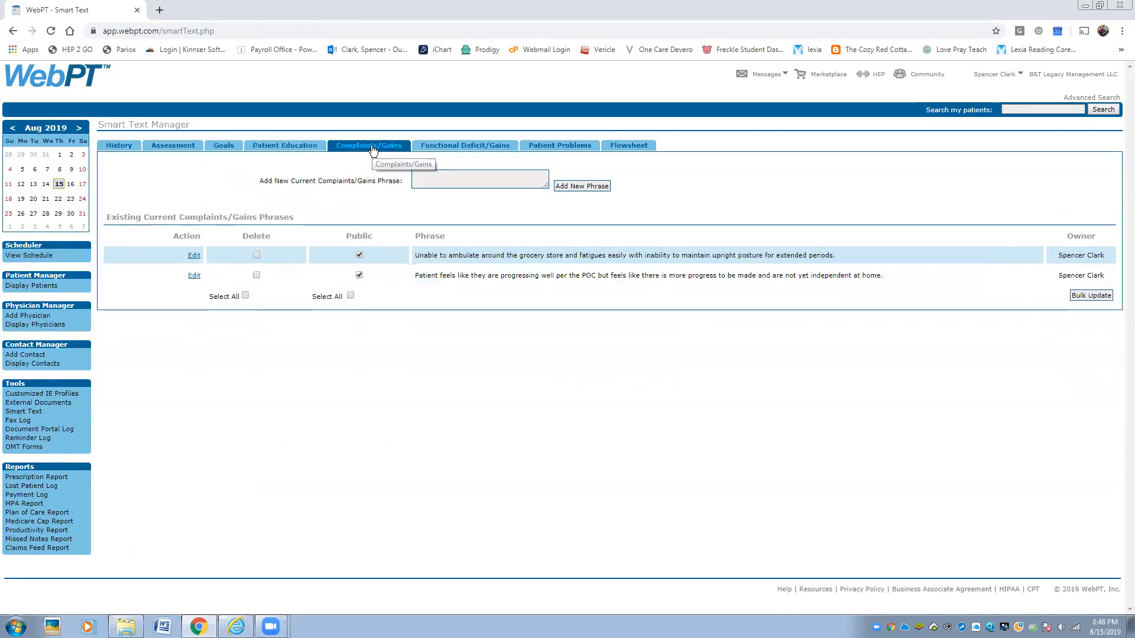
pyautogui.click(475, 148)
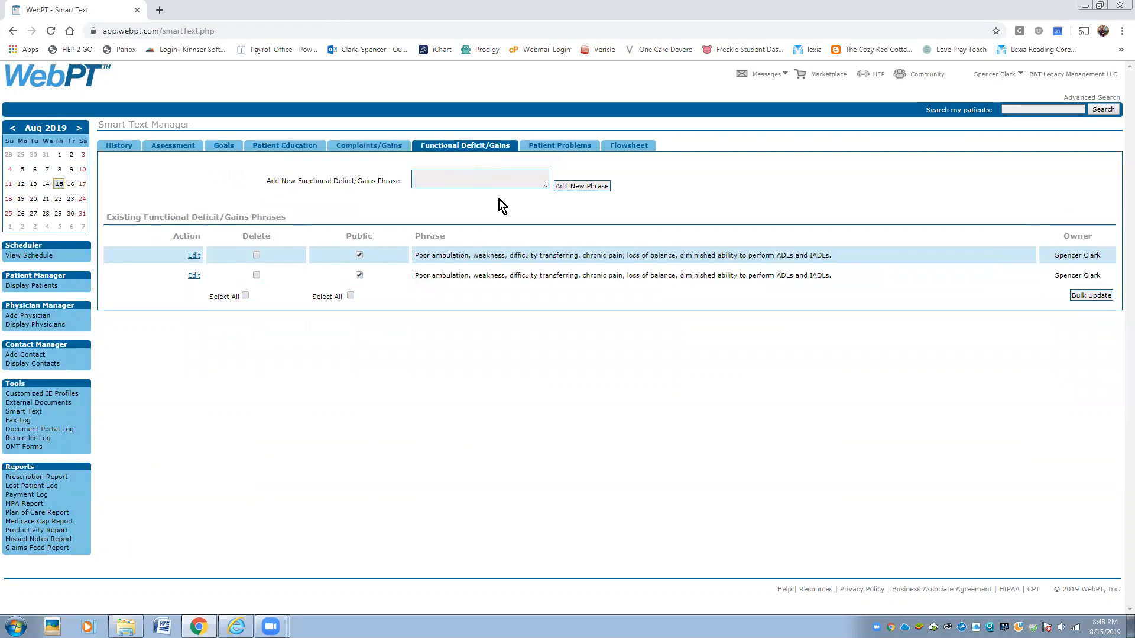
pyautogui.click(588, 147)
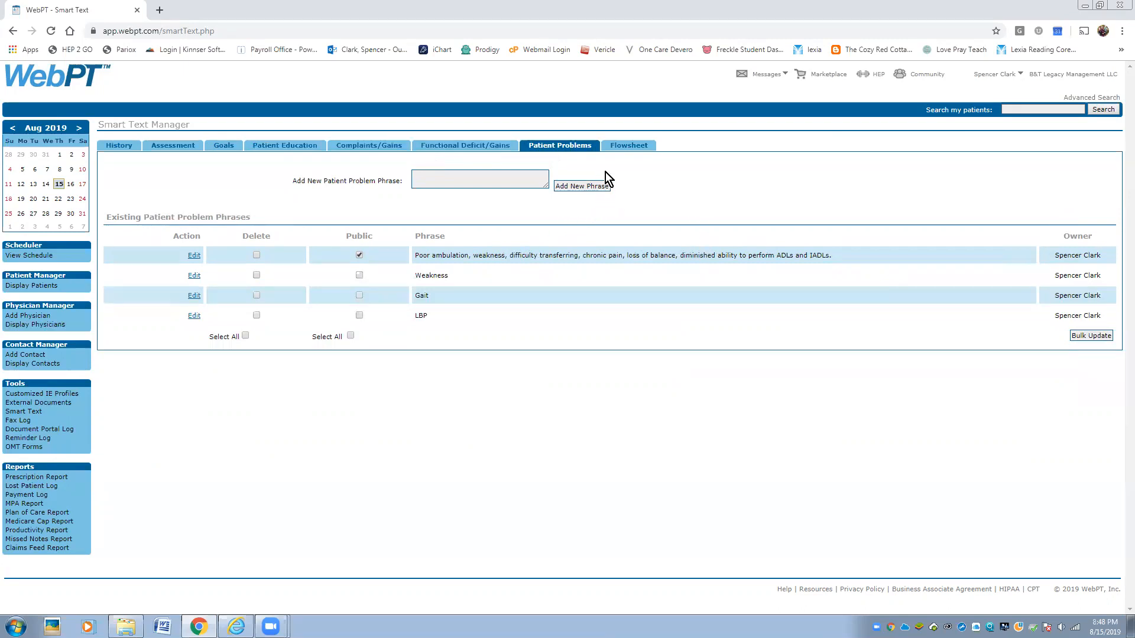
pyautogui.click(616, 150)
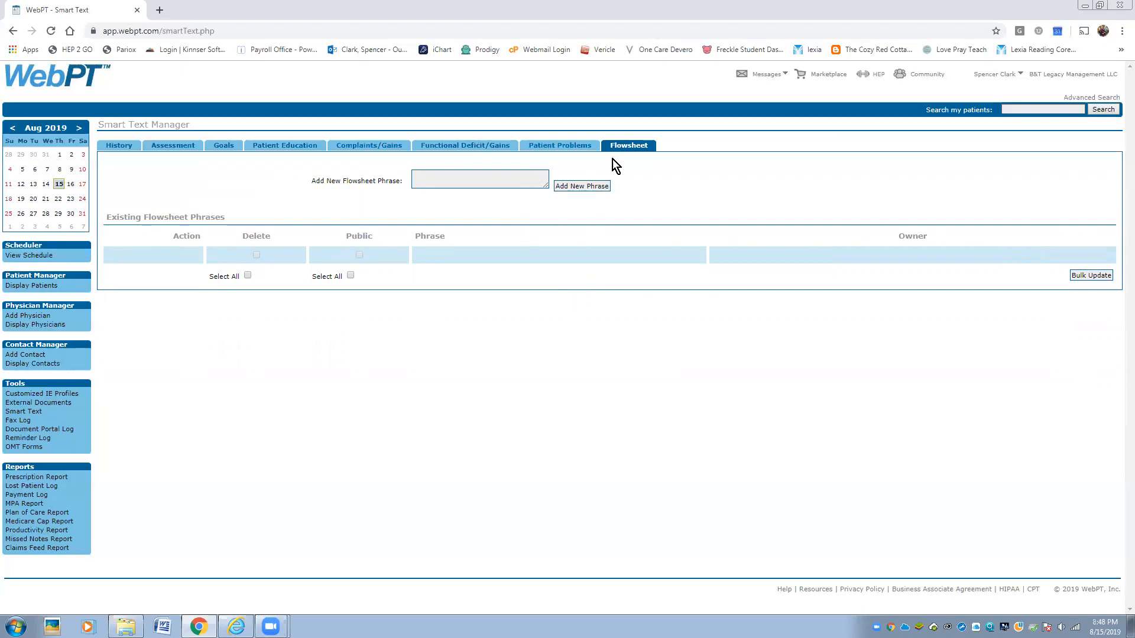
pyautogui.click(562, 146)
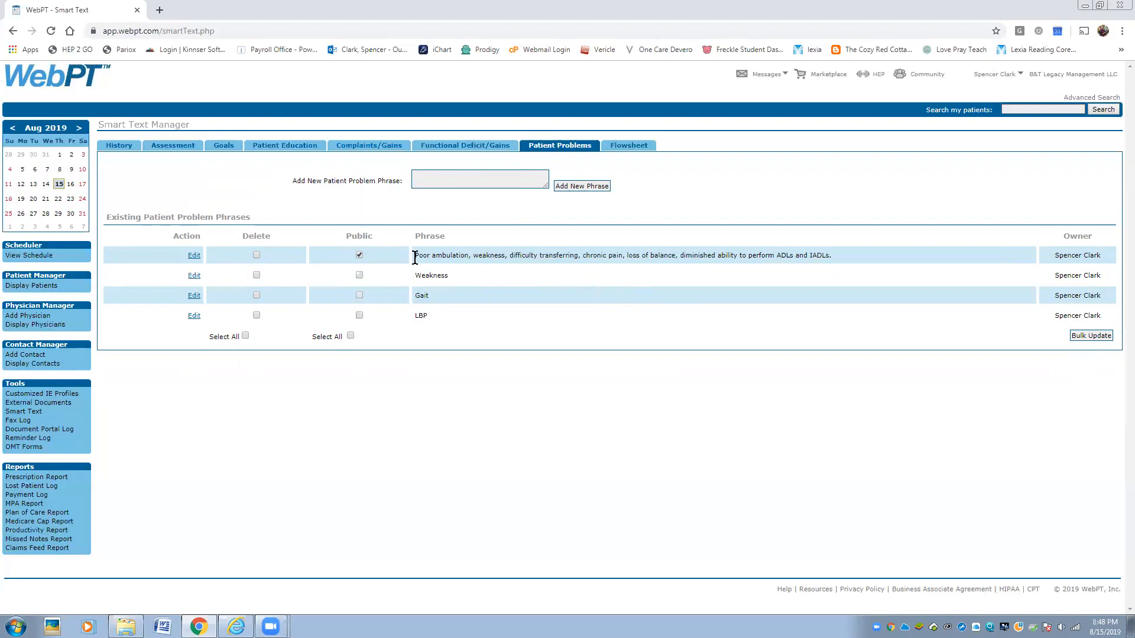
pyautogui.click(45, 394)
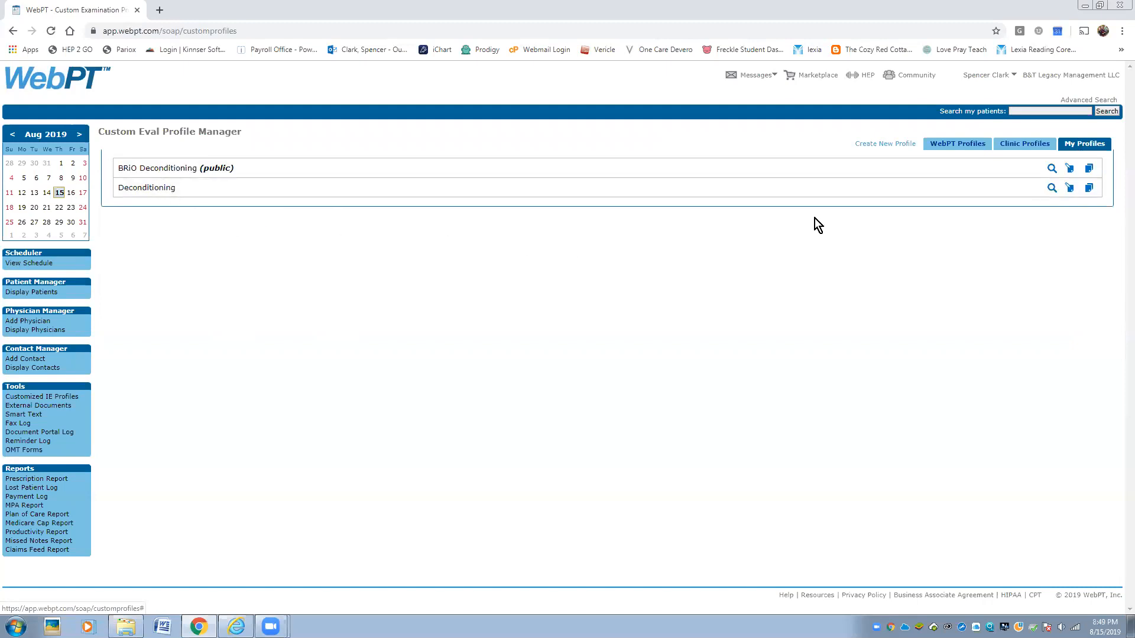
# - Switch between Clinic Profiles and WebPT Profiles, then go back to the Dashboard
pyautogui.click(1020, 142)
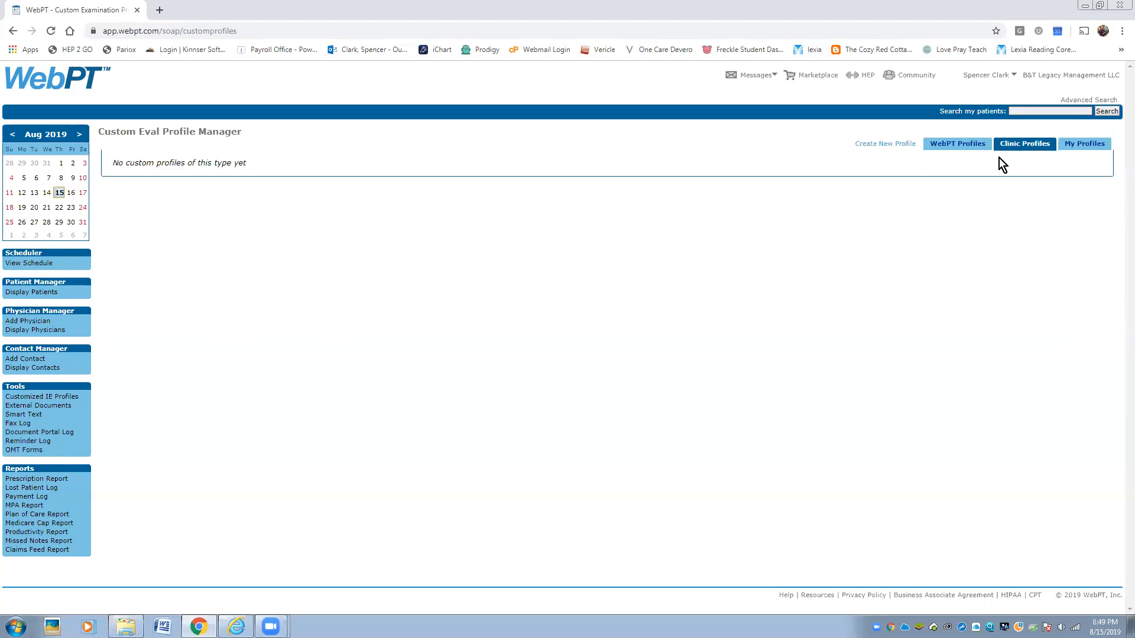
pyautogui.click(961, 146)
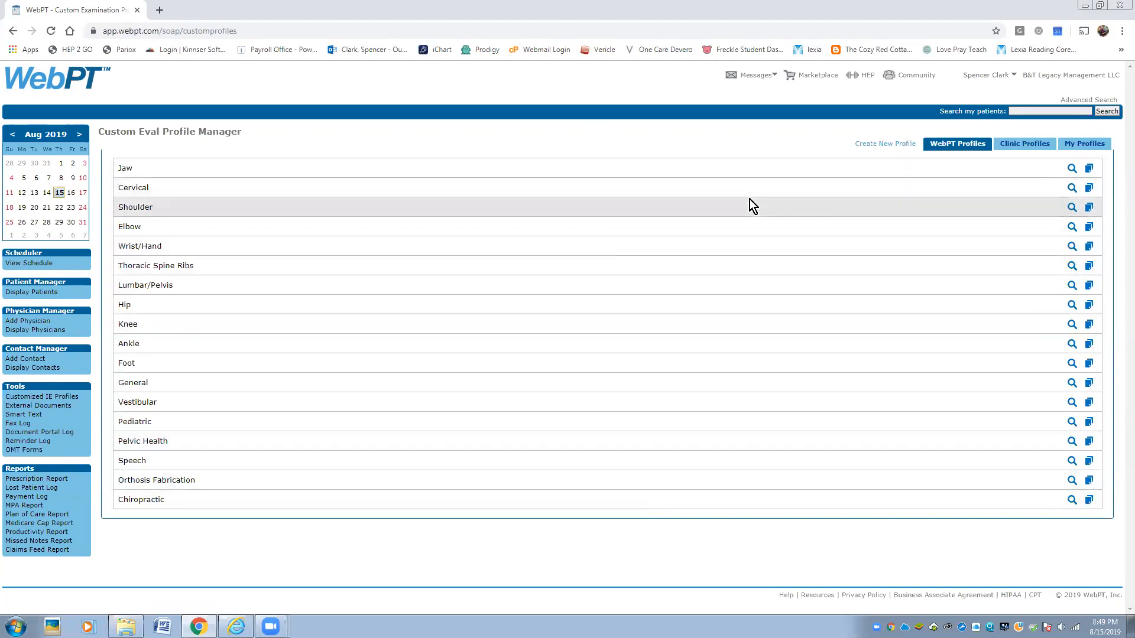
pyautogui.click(1011, 146)
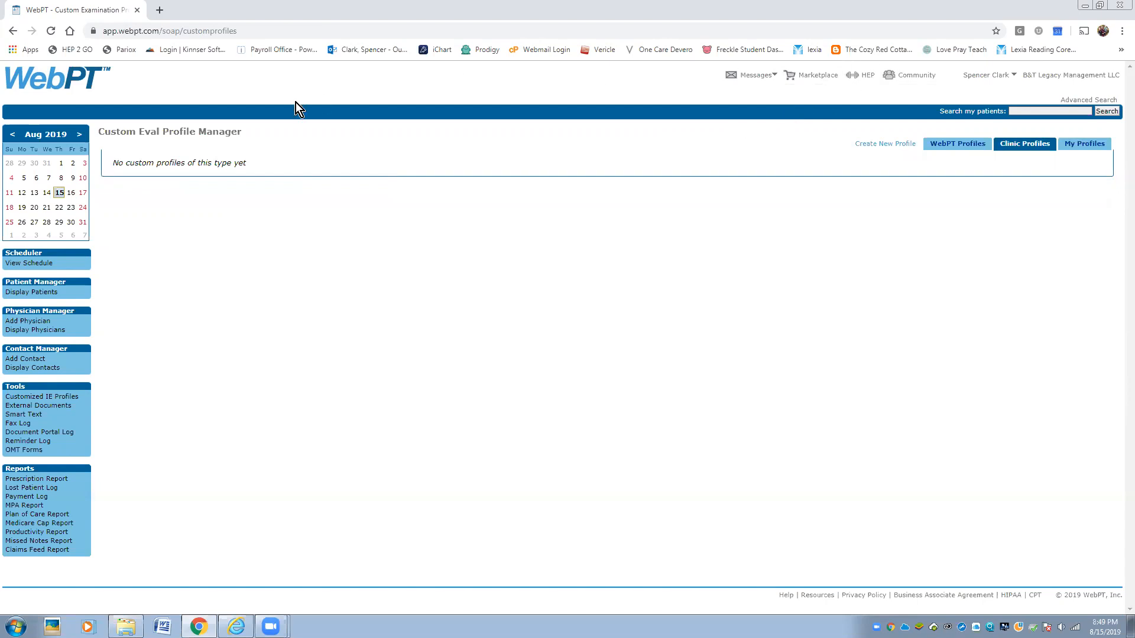
pyautogui.click(25, 82)
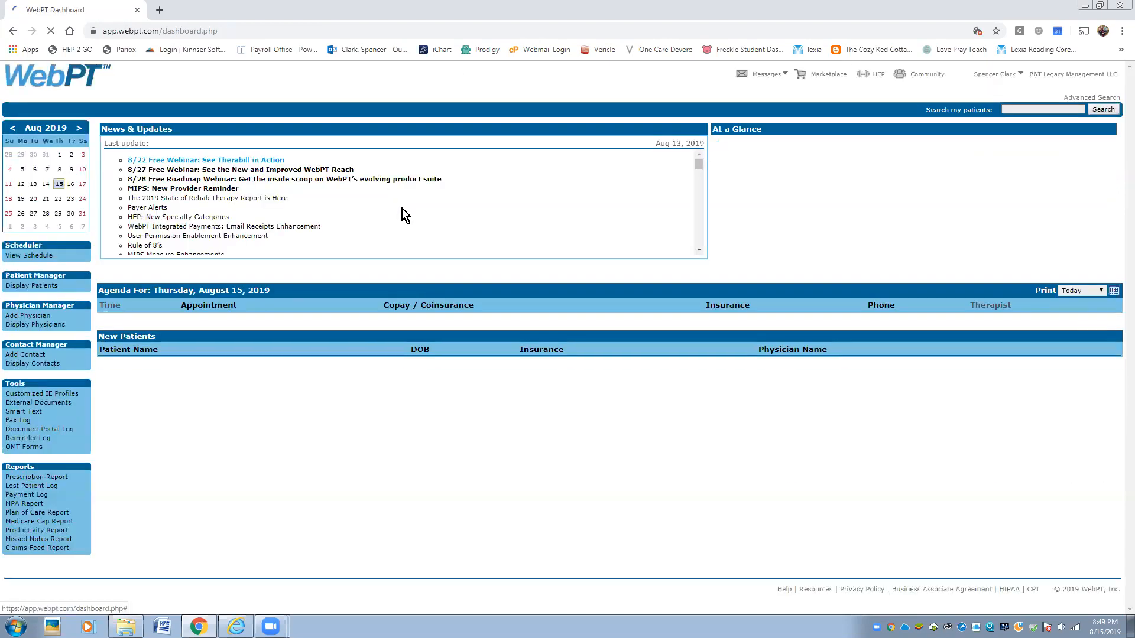
# - Search for the patient by surname and review the Initial Examination's action list in Records
pyautogui.click(1033, 109)
pyautogui.write('Taylor')
pyautogui.press('Return')
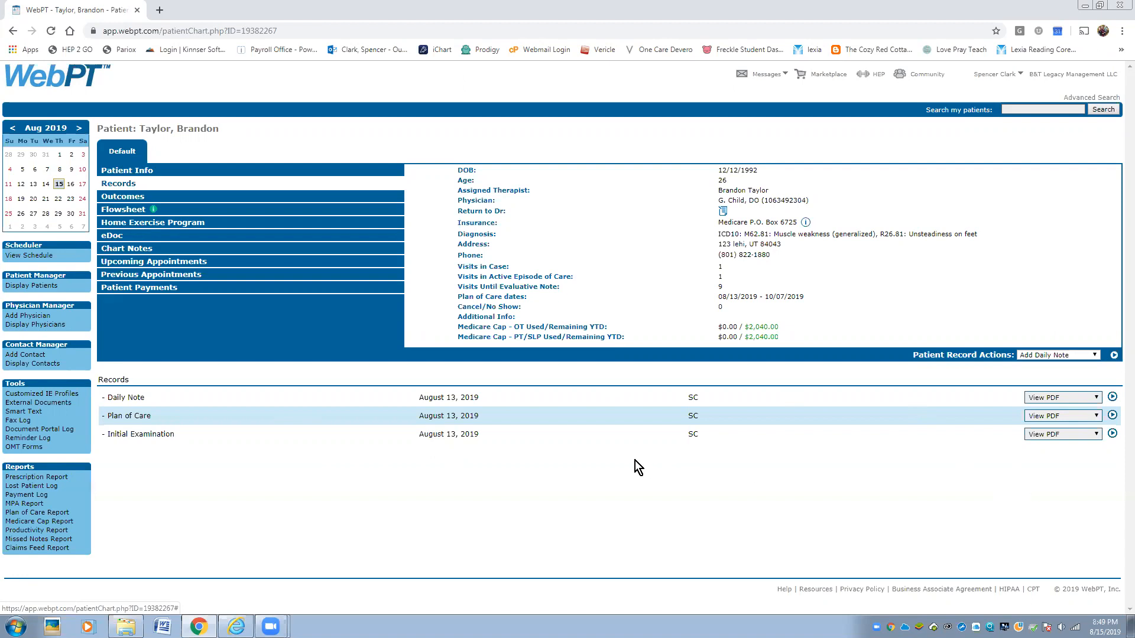
pyautogui.click(1097, 435)
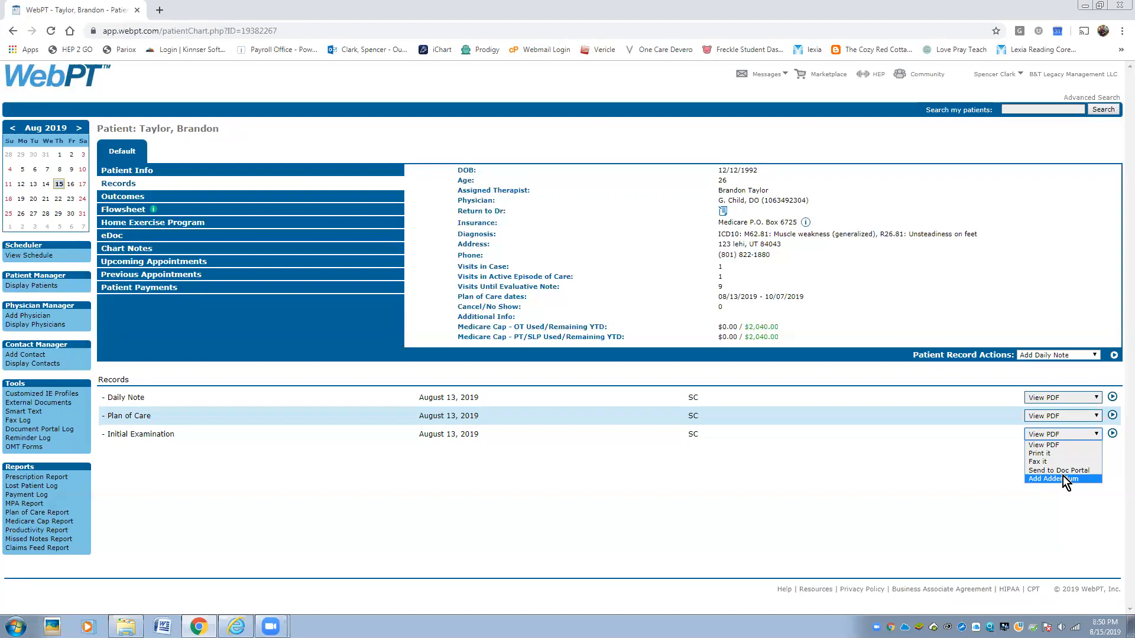
pyautogui.click(863, 486)
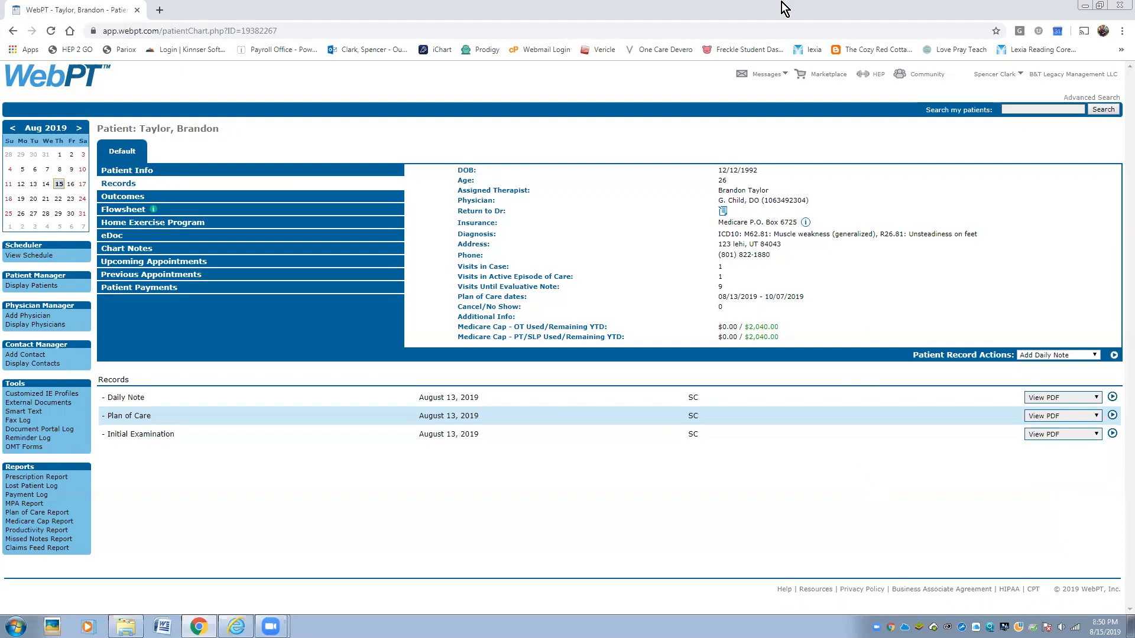